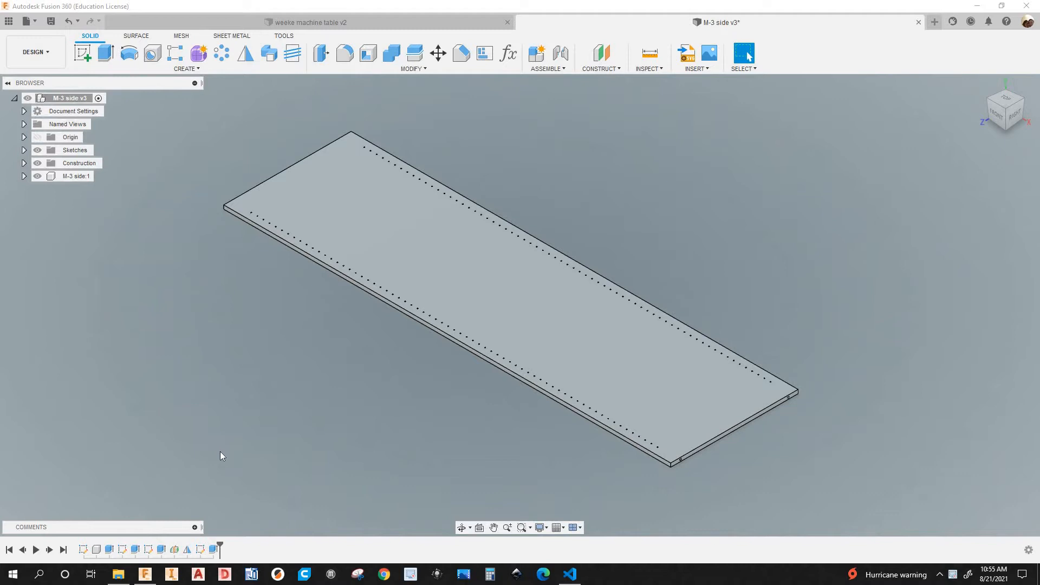
- Examine the panel's two rows of face holes and the holes drilled into its short end and long edge
{"action": "scroll", "coordinate": [723, 434], "scroll_direction": "down", "scroll_amount": 2}
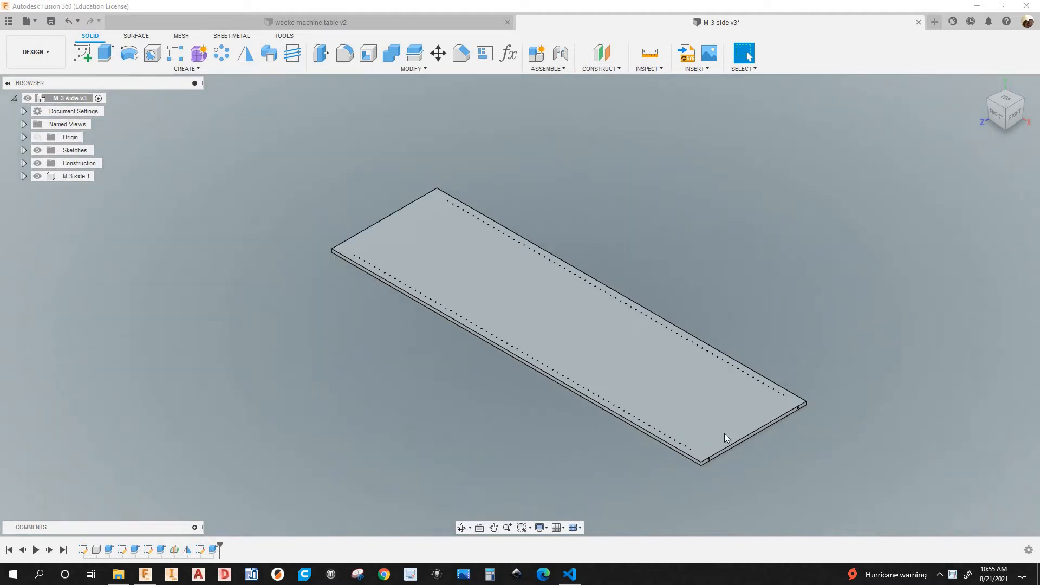
{"action": "scroll", "coordinate": [755, 421], "scroll_direction": "up", "scroll_amount": 5}
{"action": "scroll", "coordinate": [769, 399], "scroll_direction": "down", "scroll_amount": 4}
{"action": "scroll", "coordinate": [776, 394], "scroll_direction": "up", "scroll_amount": 4}
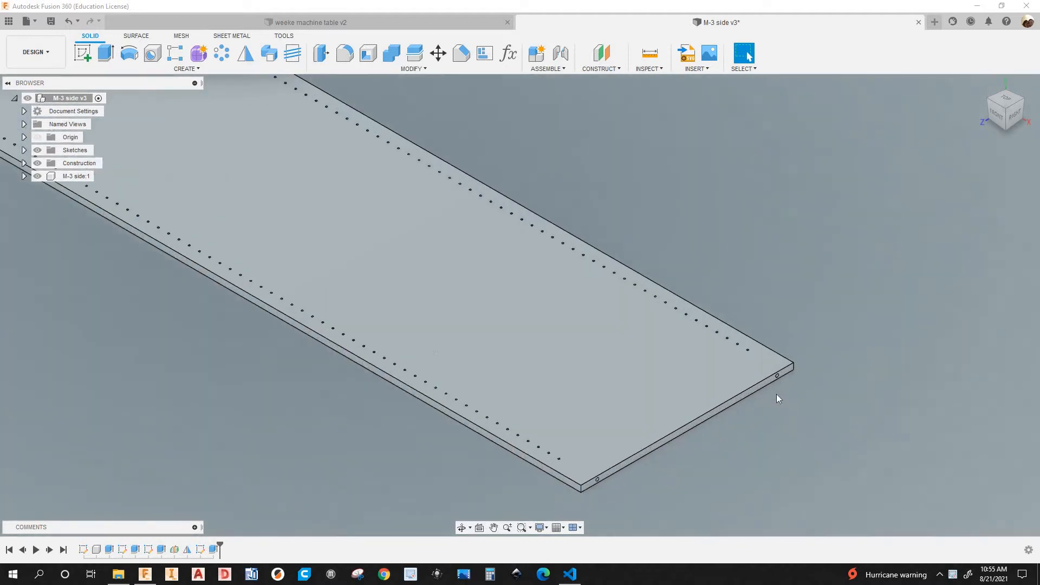
{"action": "scroll", "coordinate": [773, 401], "scroll_direction": "down", "scroll_amount": 1}
{"action": "scroll", "coordinate": [769, 407], "scroll_direction": "up", "scroll_amount": 3}
{"action": "scroll", "coordinate": [766, 408], "scroll_direction": "down", "scroll_amount": 5}
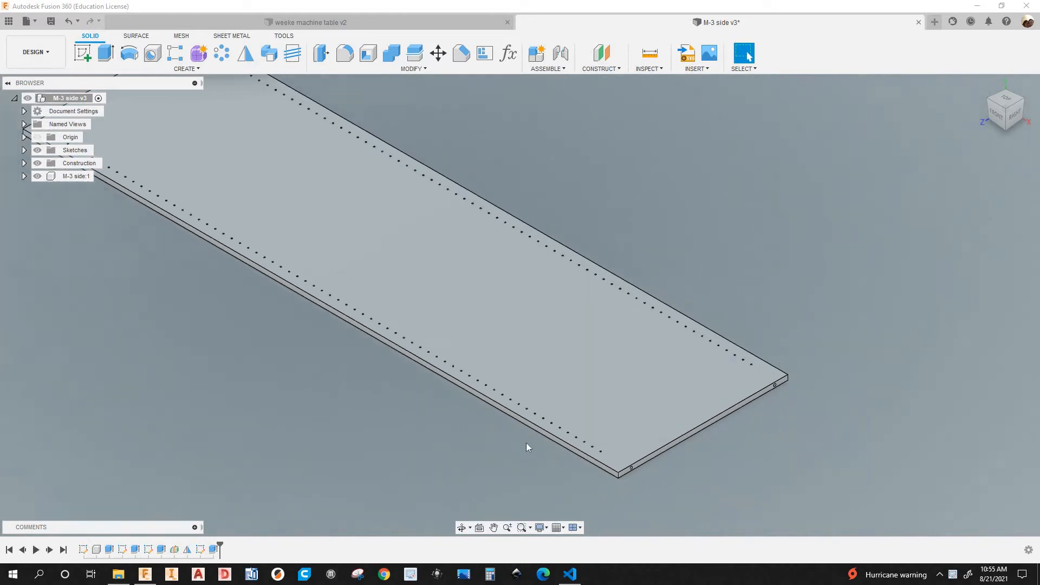
{"action": "scroll", "coordinate": [595, 409], "scroll_direction": "up", "scroll_amount": 2}
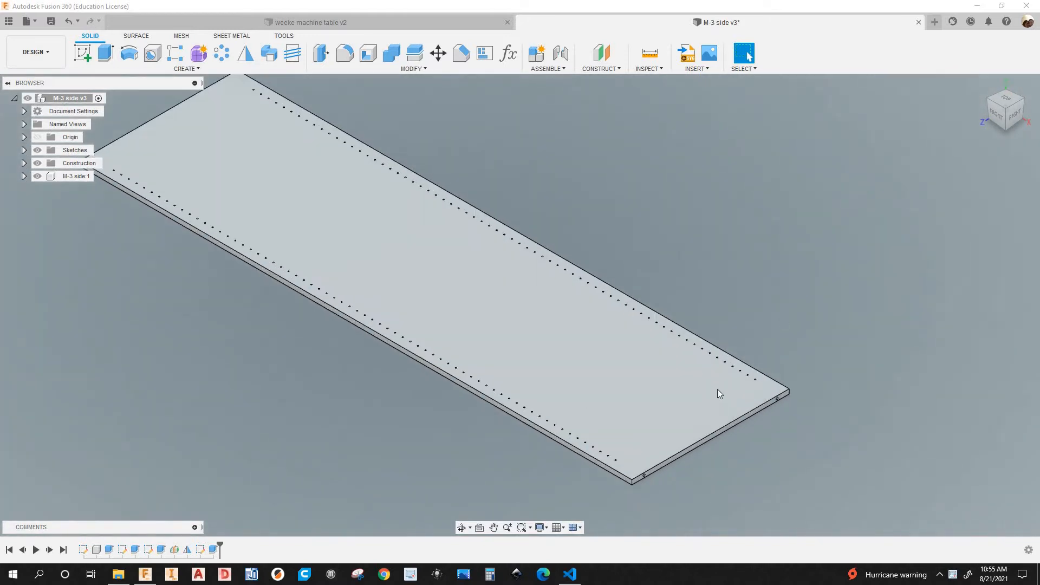
{"action": "scroll", "coordinate": [570, 424], "scroll_direction": "down", "scroll_amount": 3}
{"action": "scroll", "coordinate": [703, 439], "scroll_direction": "down", "scroll_amount": 1}
{"action": "scroll", "coordinate": [720, 436], "scroll_direction": "up", "scroll_amount": 1}
{"action": "scroll", "coordinate": [661, 435], "scroll_direction": "down", "scroll_amount": 1}
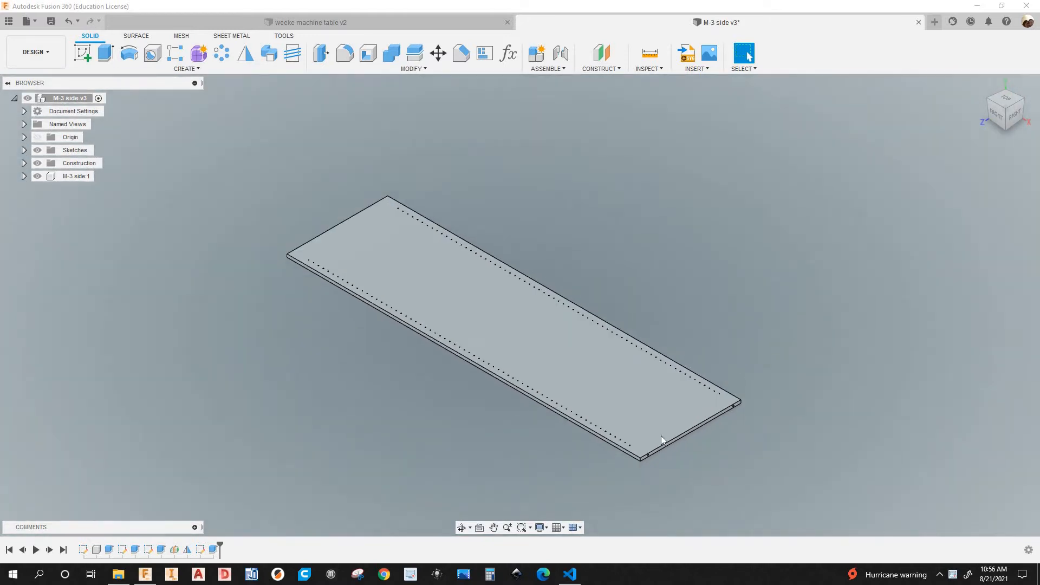
{"action": "scroll", "coordinate": [697, 323], "scroll_direction": "up", "scroll_amount": 3}
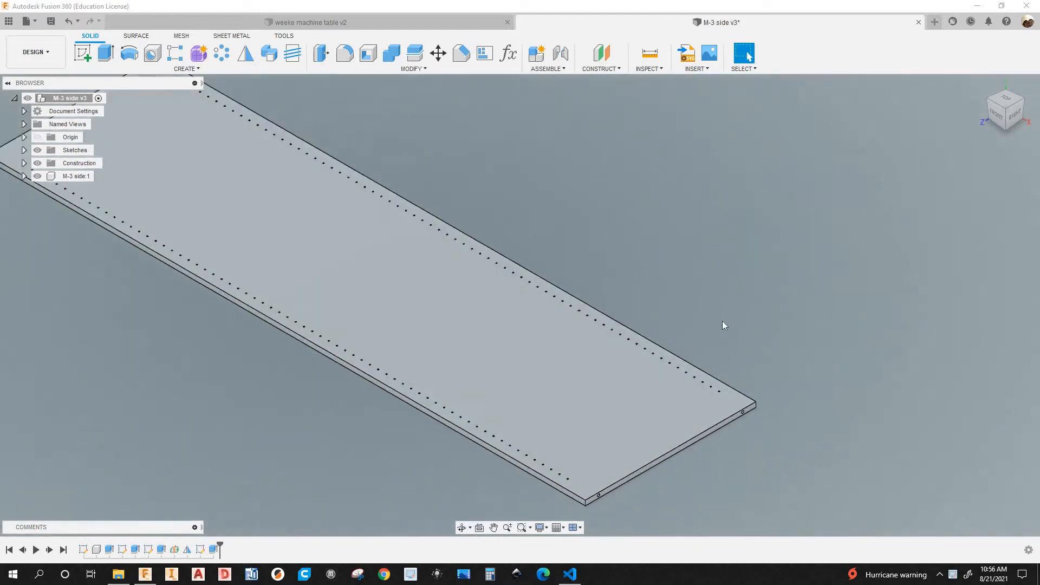
{"action": "scroll", "coordinate": [725, 325], "scroll_direction": "up", "scroll_amount": 1}
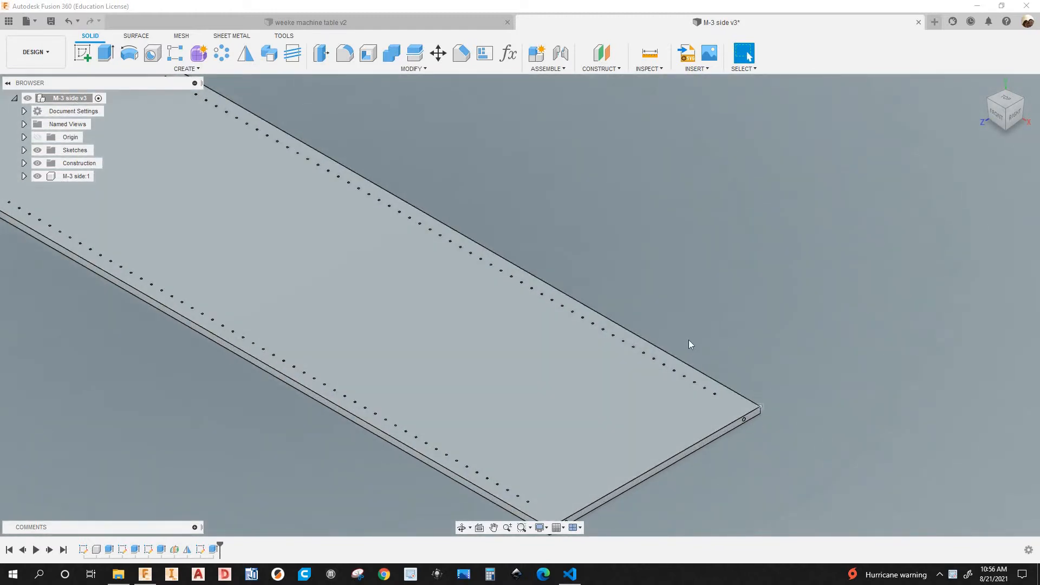
{"action": "middle_click_drag", "start_coordinate": [688, 340], "coordinate": [666, 281]}
{"action": "scroll", "coordinate": [486, 393], "scroll_direction": "down", "scroll_amount": 4}
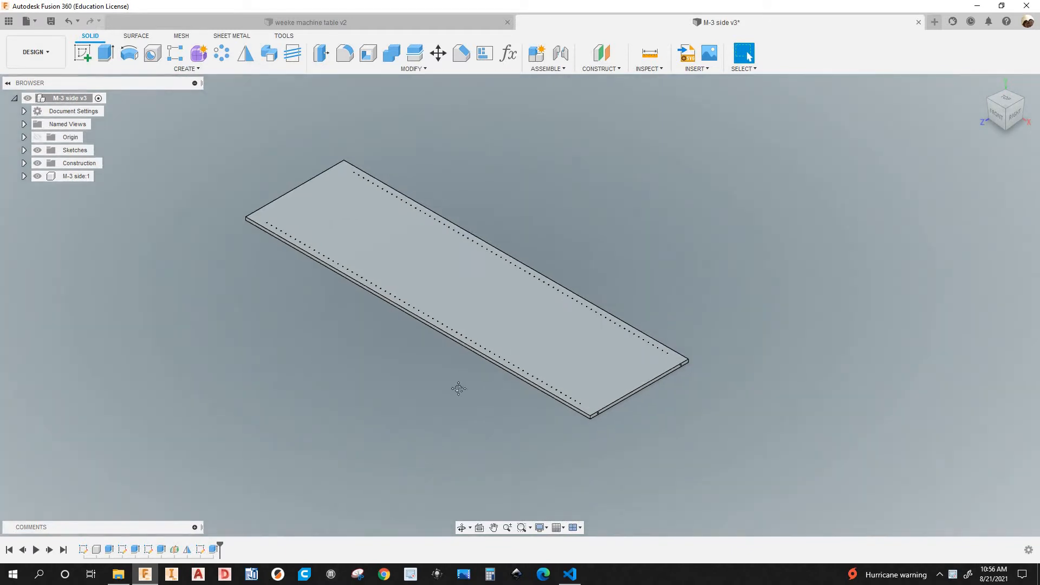
{"action": "scroll", "coordinate": [691, 348], "scroll_direction": "up", "scroll_amount": 2}
{"action": "scroll", "coordinate": [766, 333], "scroll_direction": "down", "scroll_amount": 1}
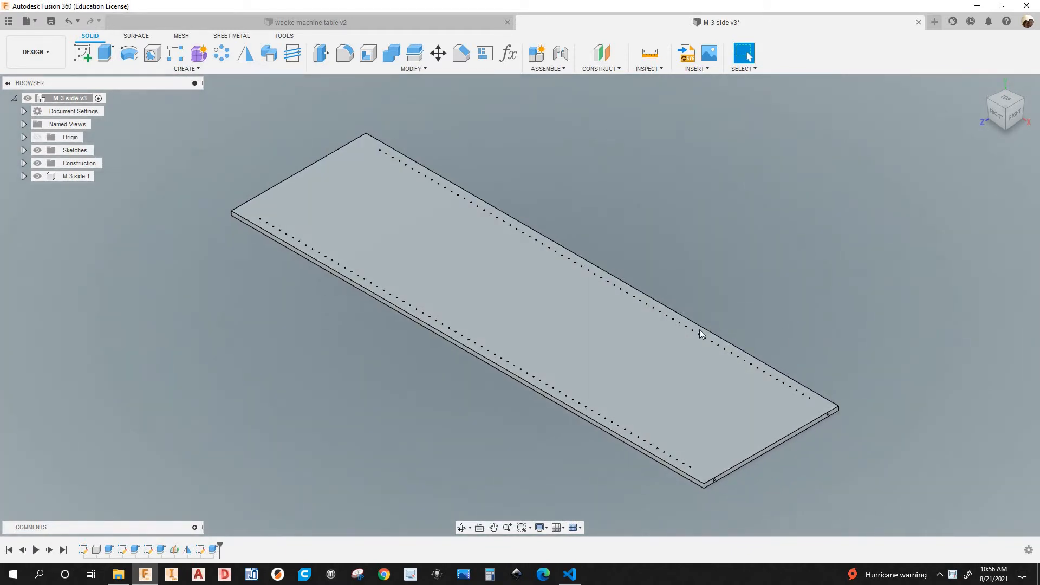
{"action": "scroll", "coordinate": [722, 335], "scroll_direction": "down", "scroll_amount": 2}
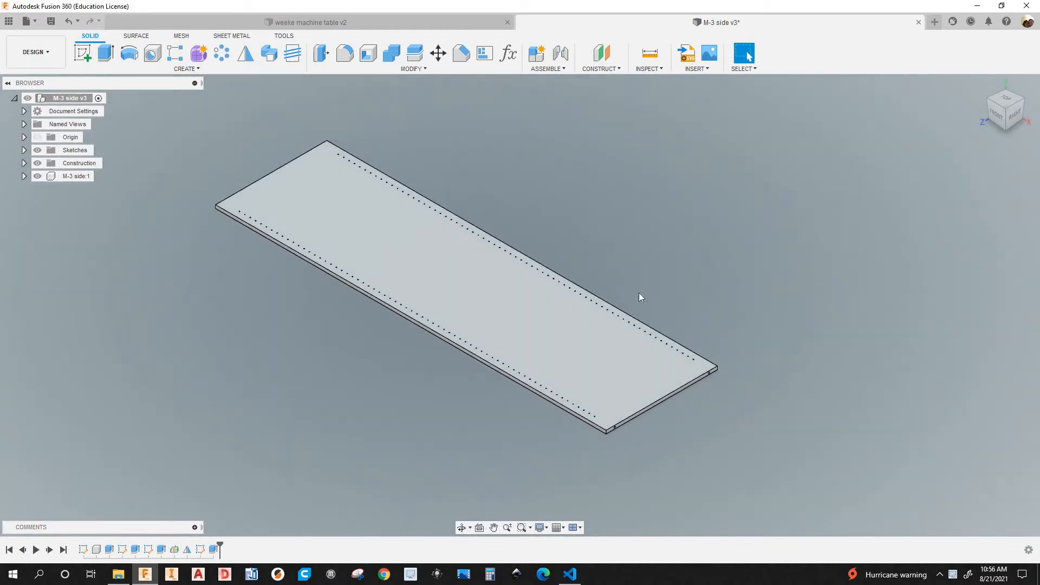
{"action": "scroll", "coordinate": [699, 382], "scroll_direction": "up", "scroll_amount": 3}
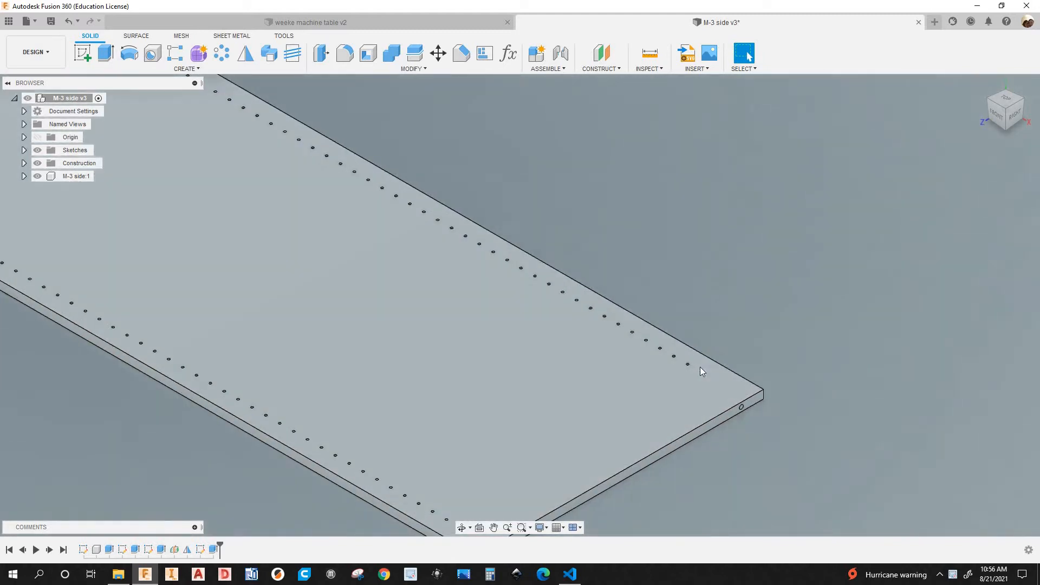
{"action": "scroll", "coordinate": [745, 360], "scroll_direction": "down", "scroll_amount": 1}
{"action": "scroll", "coordinate": [736, 359], "scroll_direction": "down", "scroll_amount": 4}
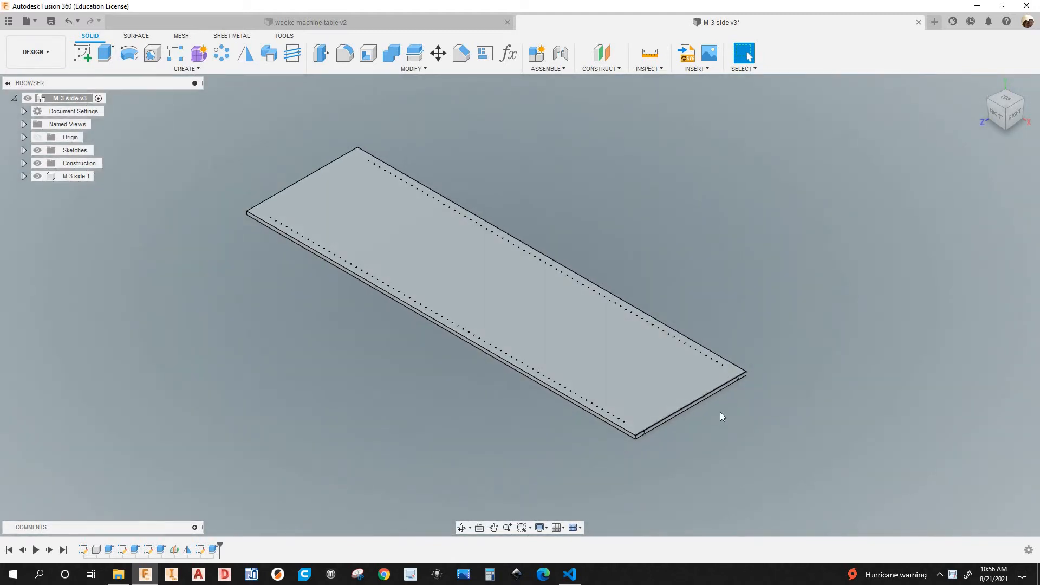
{"action": "scroll", "coordinate": [713, 410], "scroll_direction": "up", "scroll_amount": 3}
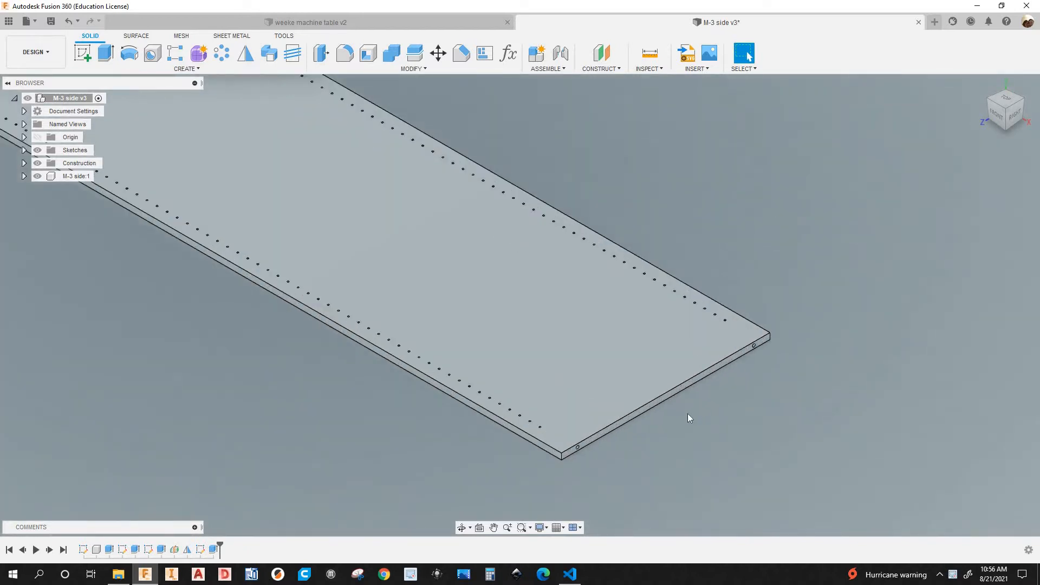
{"action": "scroll", "coordinate": [689, 413], "scroll_direction": "up", "scroll_amount": 2}
{"action": "scroll", "coordinate": [637, 373], "scroll_direction": "up", "scroll_amount": 2}
{"action": "scroll", "coordinate": [637, 373], "scroll_direction": "down", "scroll_amount": 2}
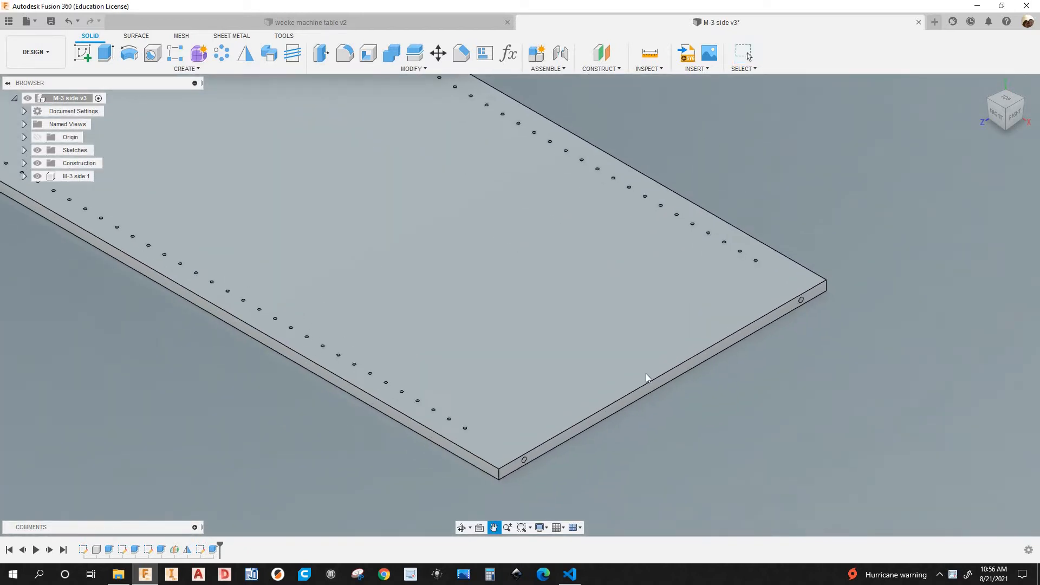
{"action": "scroll", "coordinate": [618, 421], "scroll_direction": "down", "scroll_amount": 1}
{"action": "scroll", "coordinate": [615, 413], "scroll_direction": "down", "scroll_amount": 1}
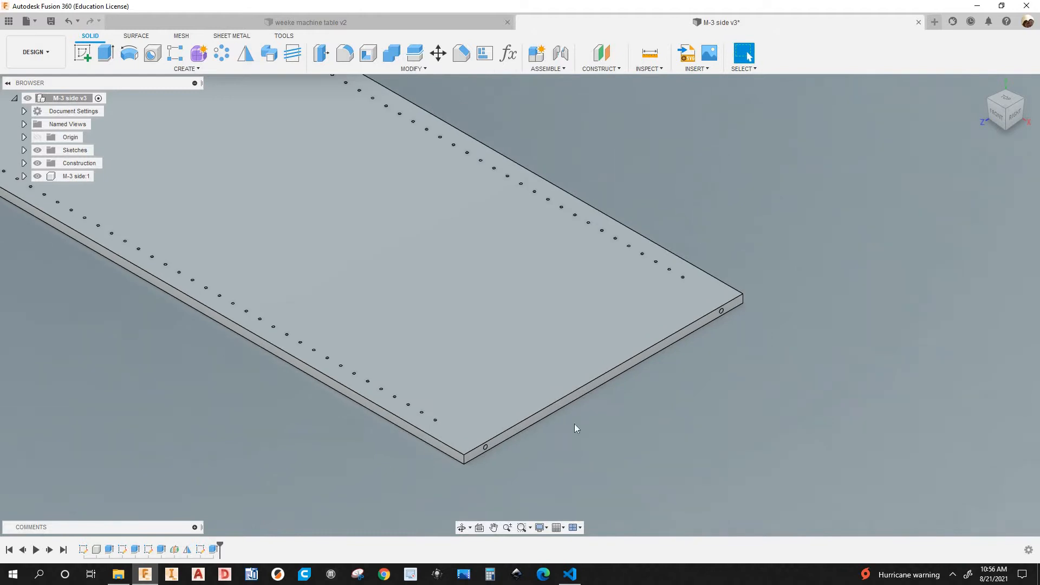
{"action": "scroll", "coordinate": [633, 388], "scroll_direction": "down", "scroll_amount": 3}
{"action": "scroll", "coordinate": [507, 271], "scroll_direction": "down", "scroll_amount": 3}
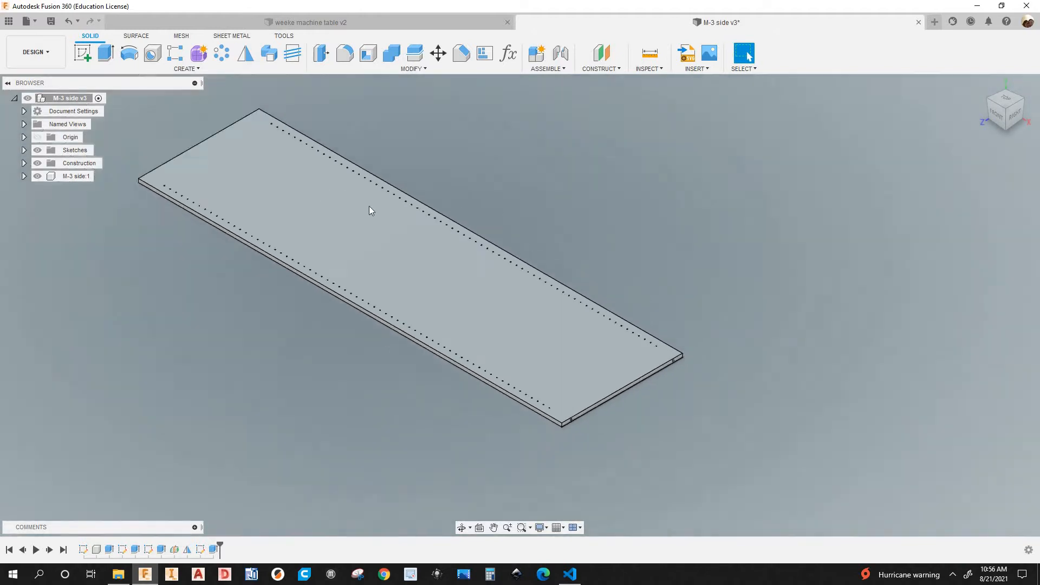
{"action": "scroll", "coordinate": [719, 400], "scroll_direction": "down", "scroll_amount": 1}
{"action": "middle_click_drag", "start_coordinate": [661, 381], "coordinate": [571, 318], "text": "shift"}
{"action": "scroll", "coordinate": [571, 318], "scroll_direction": "up", "scroll_amount": 4}
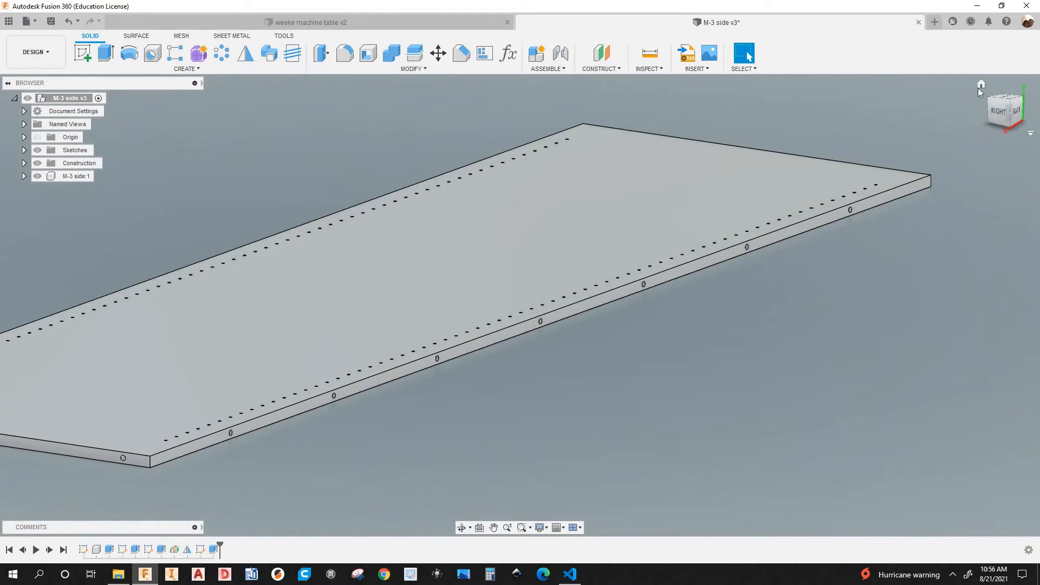
{"action": "left_click", "coordinate": [981, 85]}
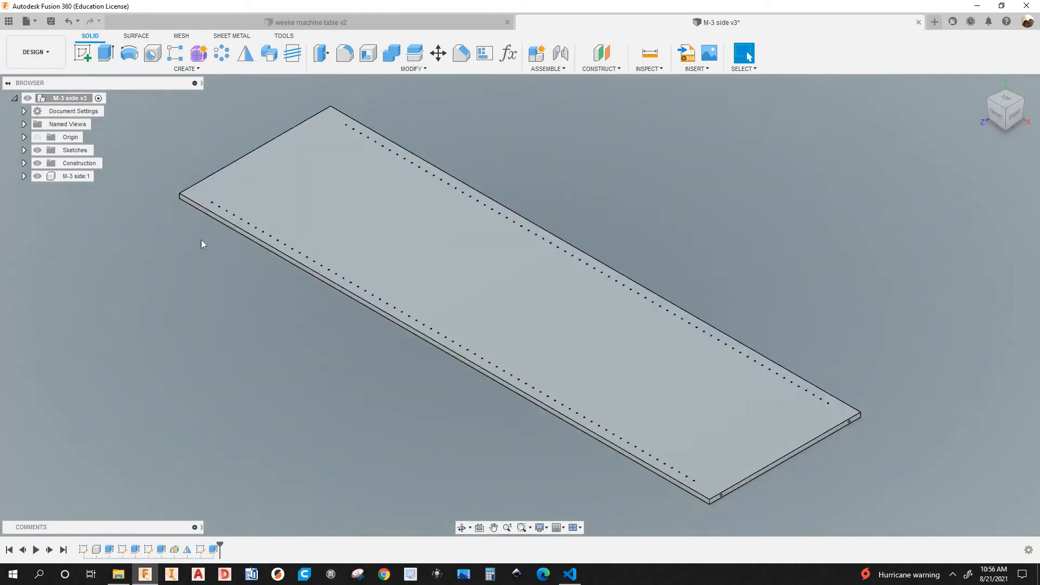
{"action": "middle_click_drag", "start_coordinate": [390, 405], "coordinate": [405, 375]}
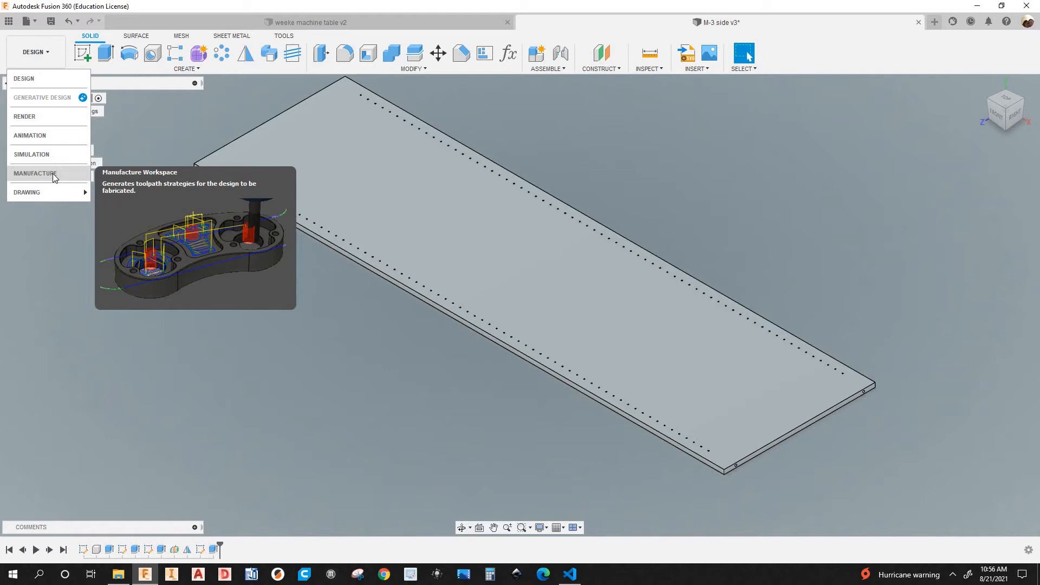
- Switch from the Design workspace to the Manufacture workspace
{"action": "left_click", "coordinate": [37, 54]}
{"action": "left_click", "coordinate": [37, 54]}
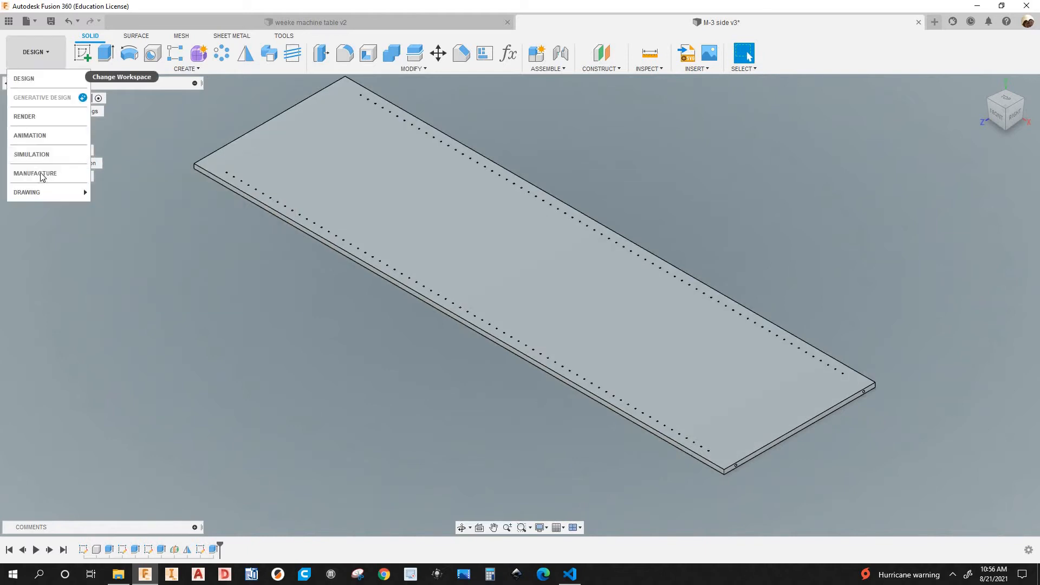
{"action": "scroll", "coordinate": [711, 350], "scroll_direction": "down", "scroll_amount": 1}
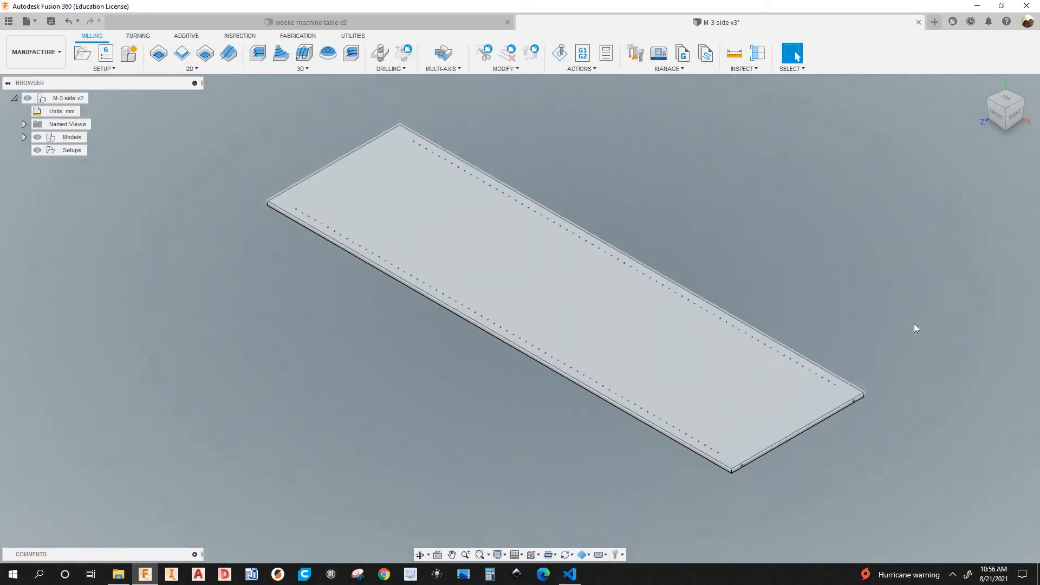
- Start a new milling setup and align the work coordinate system's Z axis with the panel's large top face
{"action": "left_click", "coordinate": [82, 58]}
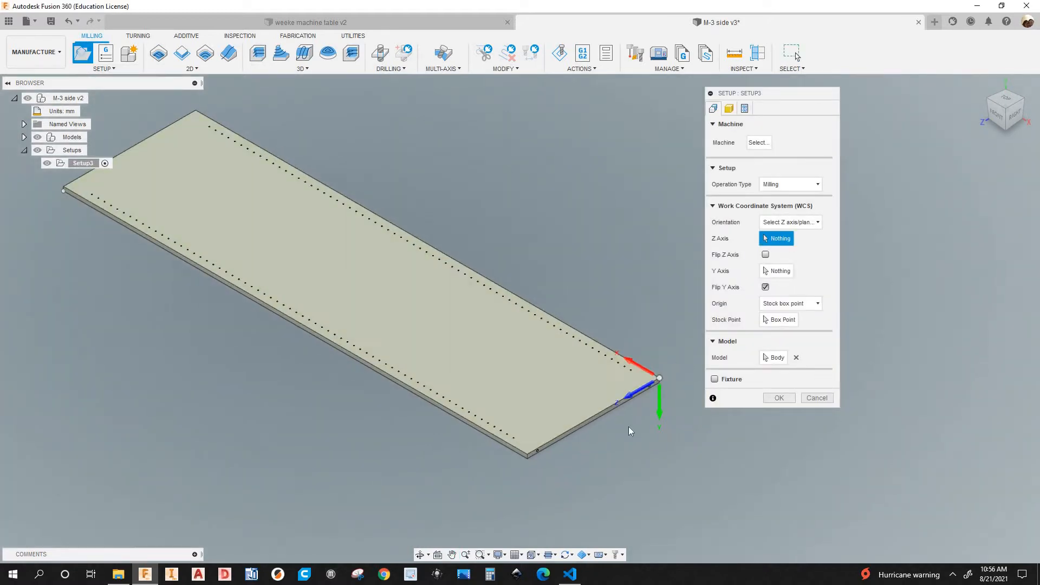
{"action": "scroll", "coordinate": [680, 388], "scroll_direction": "up", "scroll_amount": 5}
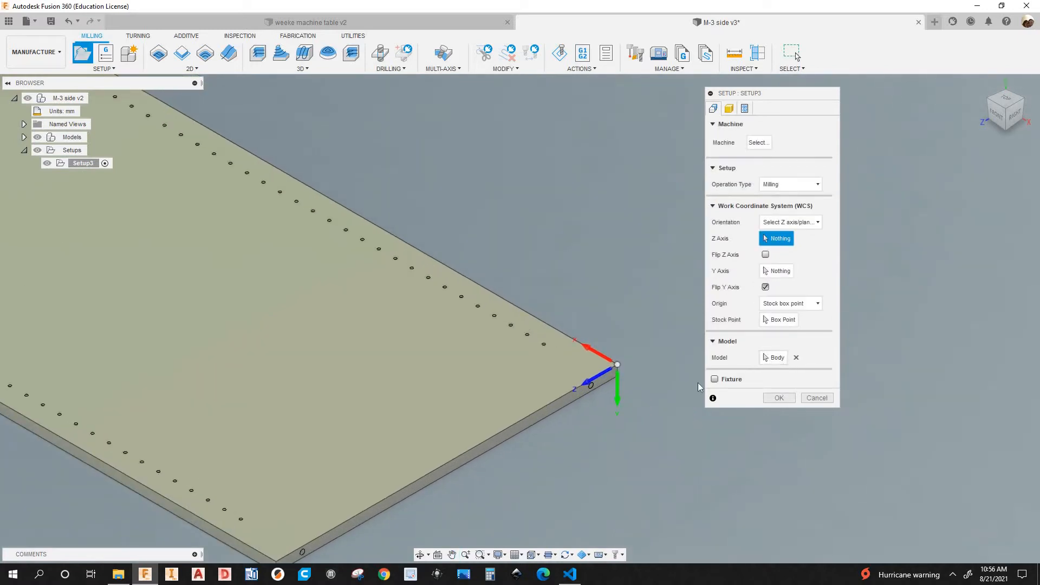
{"action": "scroll", "coordinate": [516, 431], "scroll_direction": "down", "scroll_amount": 2}
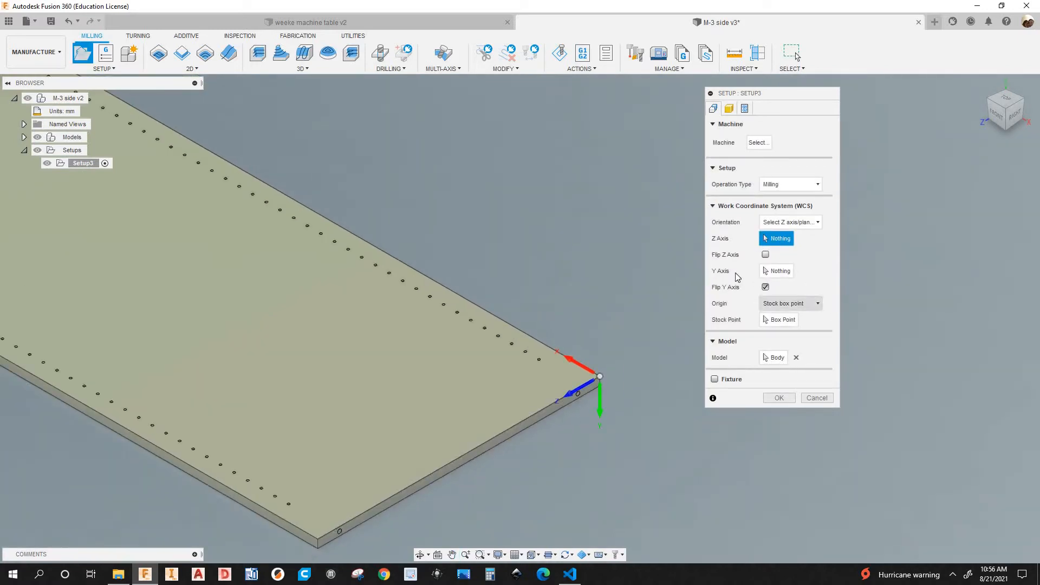
{"action": "scroll", "coordinate": [613, 397], "scroll_direction": "up", "scroll_amount": 1}
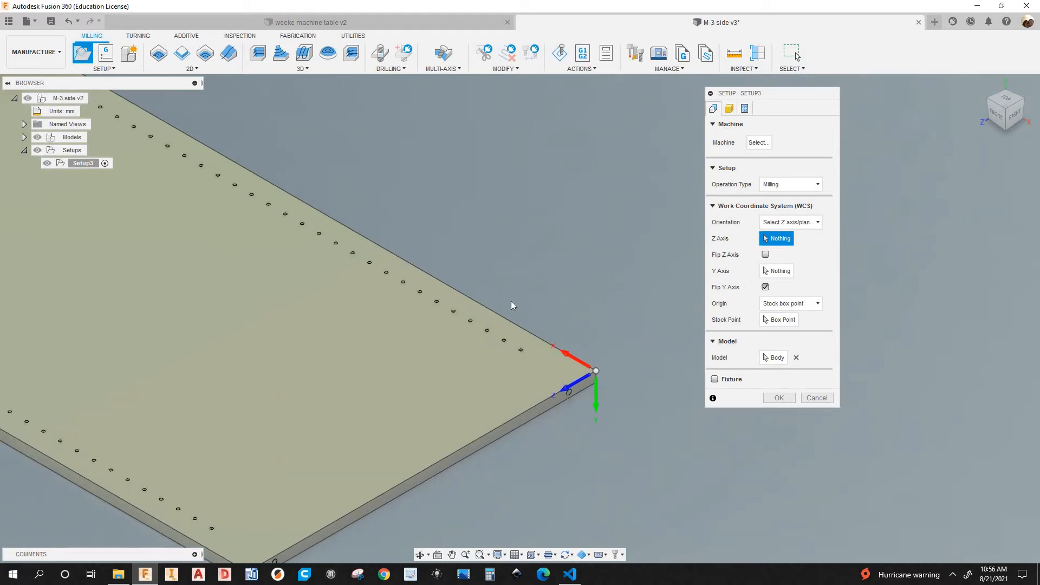
{"action": "scroll", "coordinate": [505, 395], "scroll_direction": "down", "scroll_amount": 1}
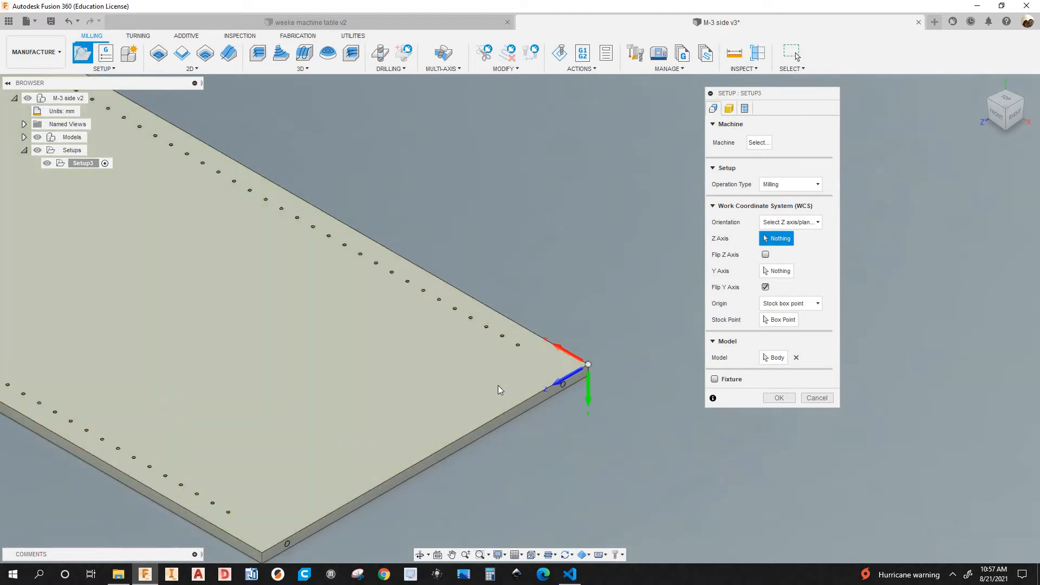
{"action": "left_click", "coordinate": [507, 392]}
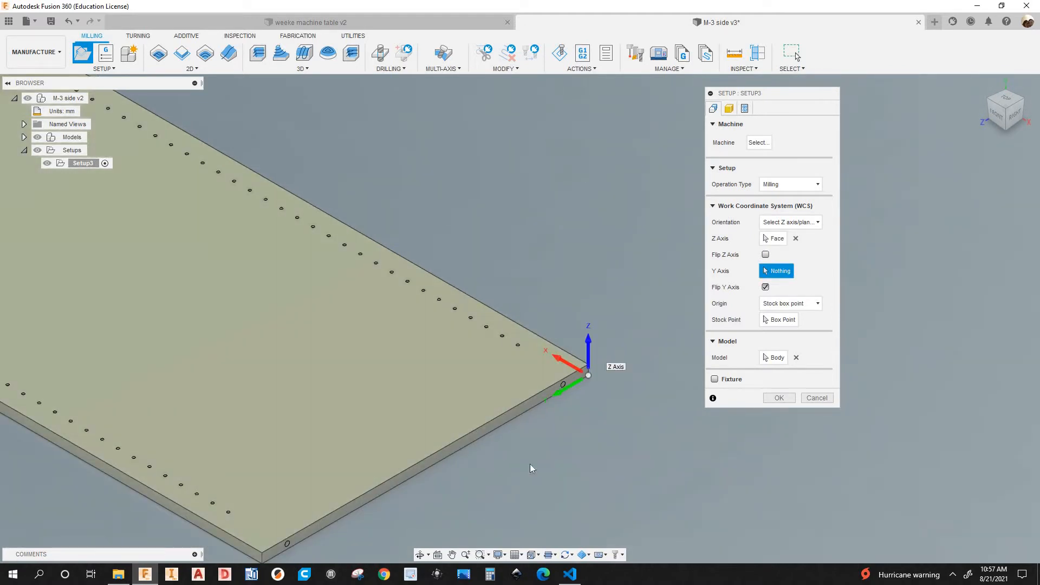
- Examine the work coordinate origin and its X, Y and Z directions at the panel's corner
{"action": "scroll", "coordinate": [567, 389], "scroll_direction": "up", "scroll_amount": 2}
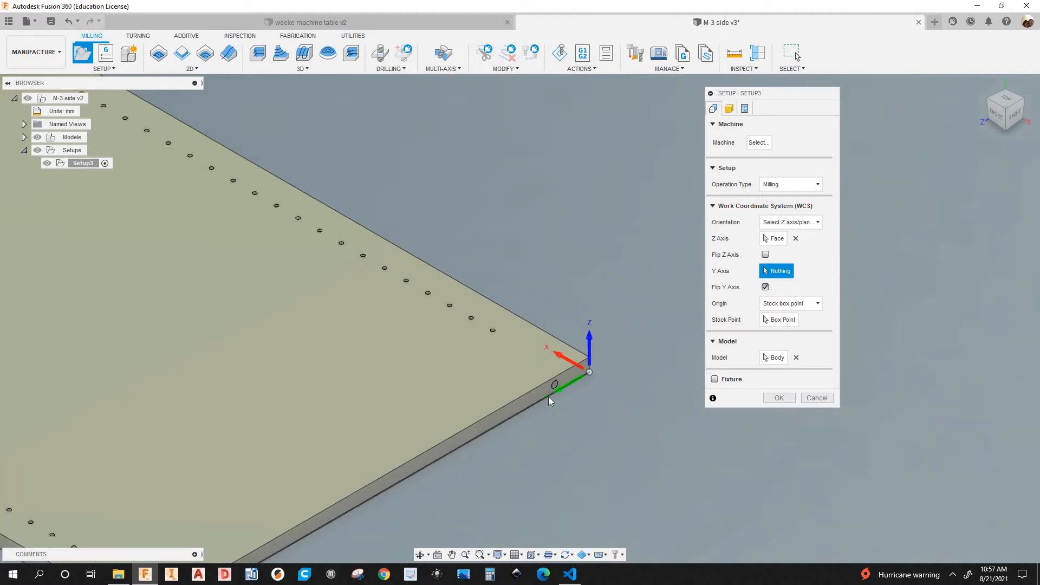
{"action": "scroll", "coordinate": [567, 361], "scroll_direction": "down", "scroll_amount": 1}
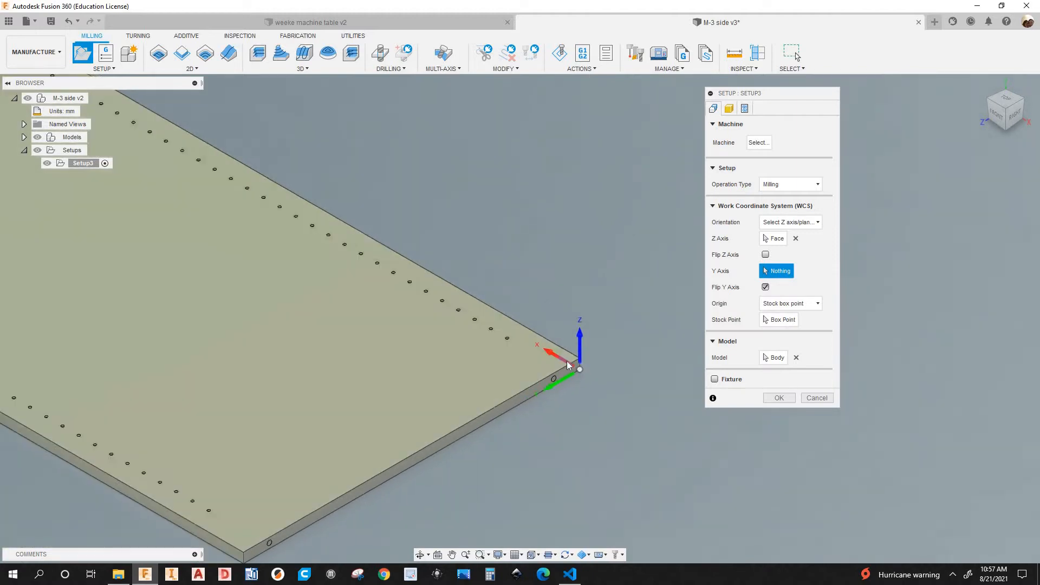
{"action": "scroll", "coordinate": [648, 321], "scroll_direction": "down", "scroll_amount": 2}
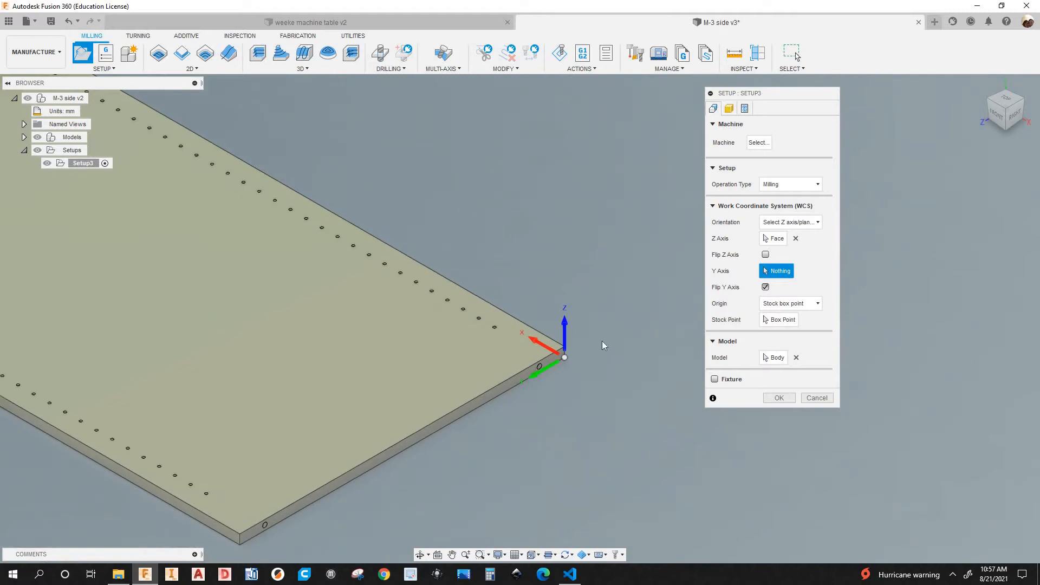
{"action": "scroll", "coordinate": [597, 340], "scroll_direction": "down", "scroll_amount": 1}
{"action": "scroll", "coordinate": [609, 342], "scroll_direction": "up", "scroll_amount": 1}
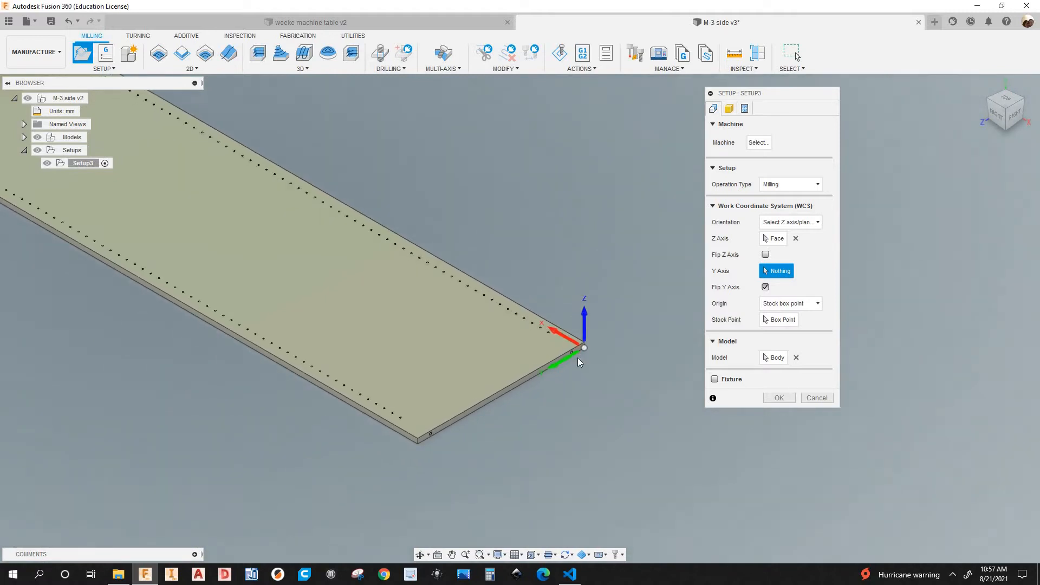
{"action": "scroll", "coordinate": [569, 355], "scroll_direction": "up", "scroll_amount": 4}
{"action": "scroll", "coordinate": [553, 339], "scroll_direction": "up", "scroll_amount": 5}
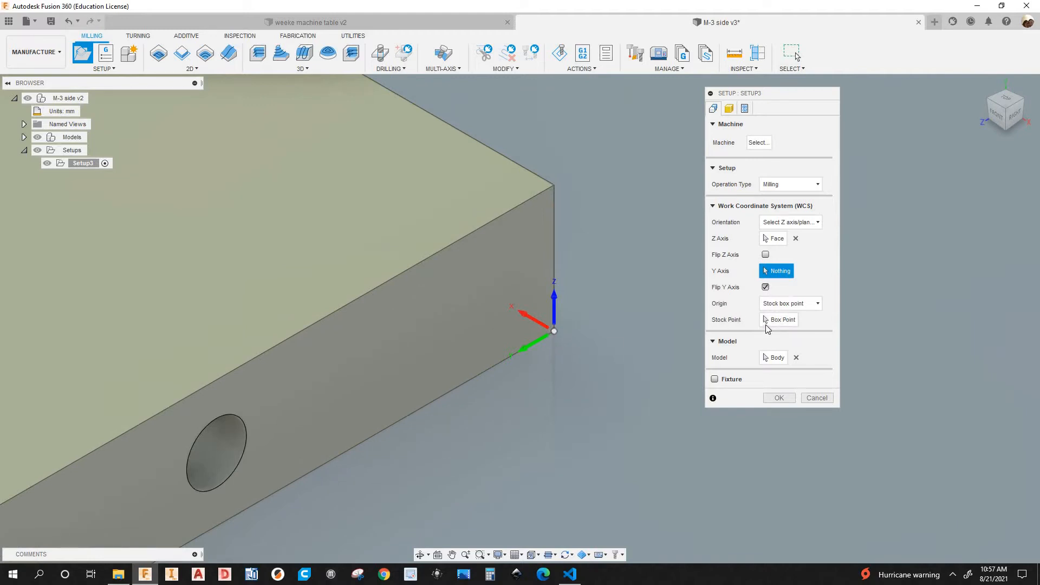
{"action": "scroll", "coordinate": [576, 363], "scroll_direction": "down", "scroll_amount": 6}
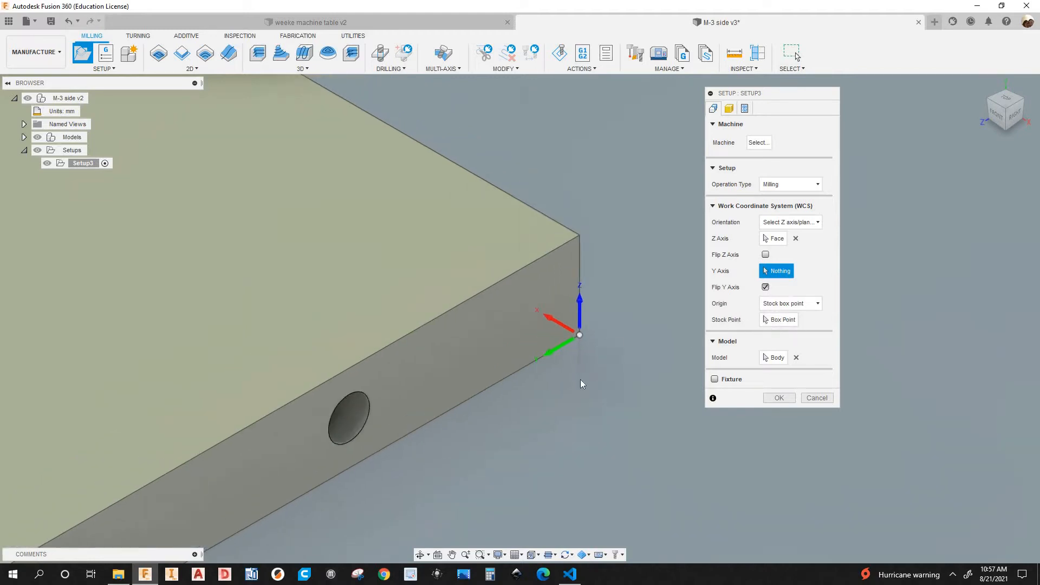
{"action": "scroll", "coordinate": [605, 367], "scroll_direction": "down", "scroll_amount": 5}
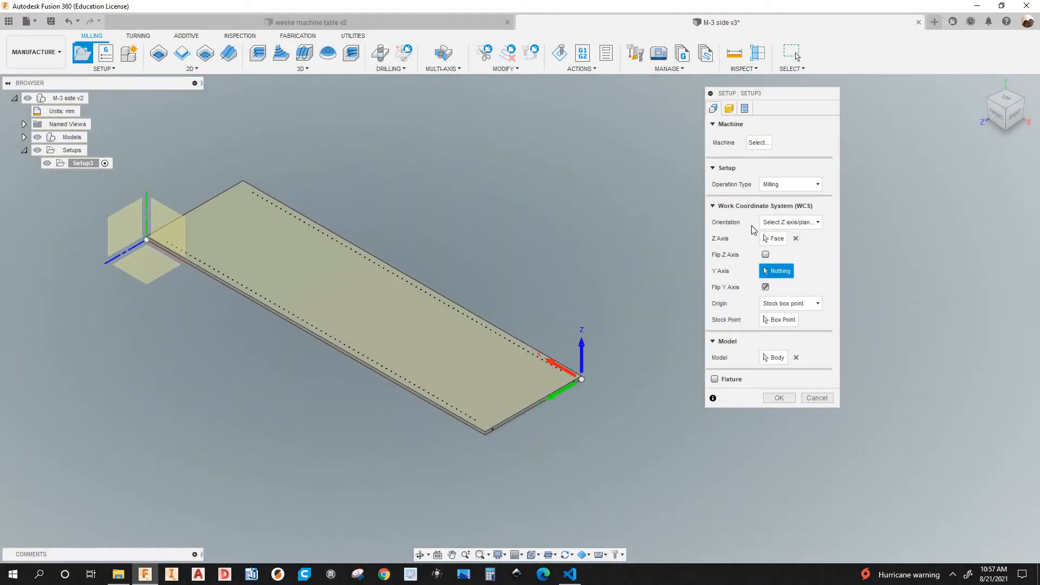
- Name the program m3_sides, set its comment to "vertical drilling and horizontal drilling", and finish the milling setup
{"action": "left_click", "coordinate": [729, 110]}
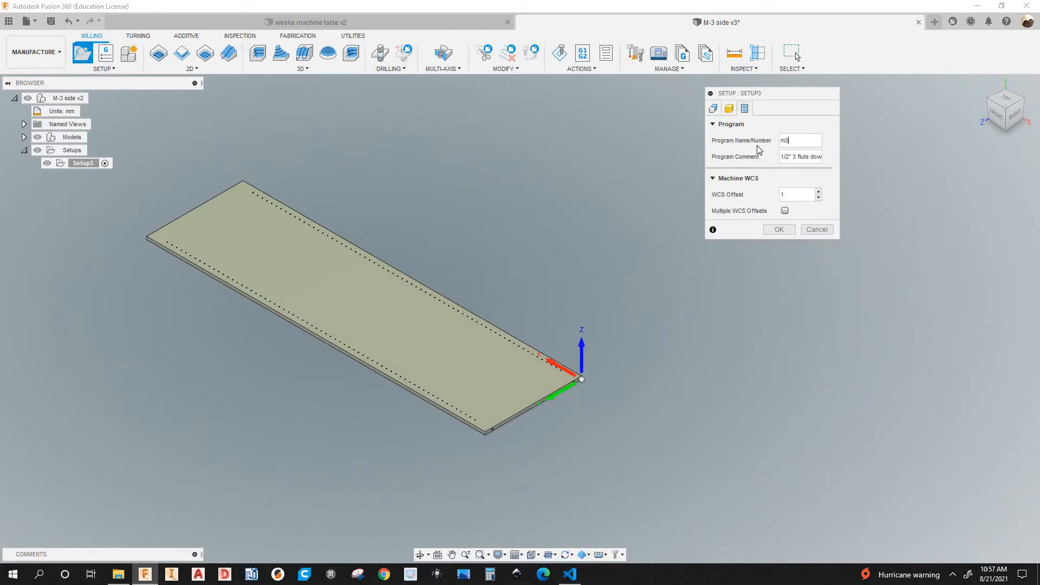
{"action": "type", "text": "ides"}
{"action": "triple_click", "coordinate": [818, 159]}
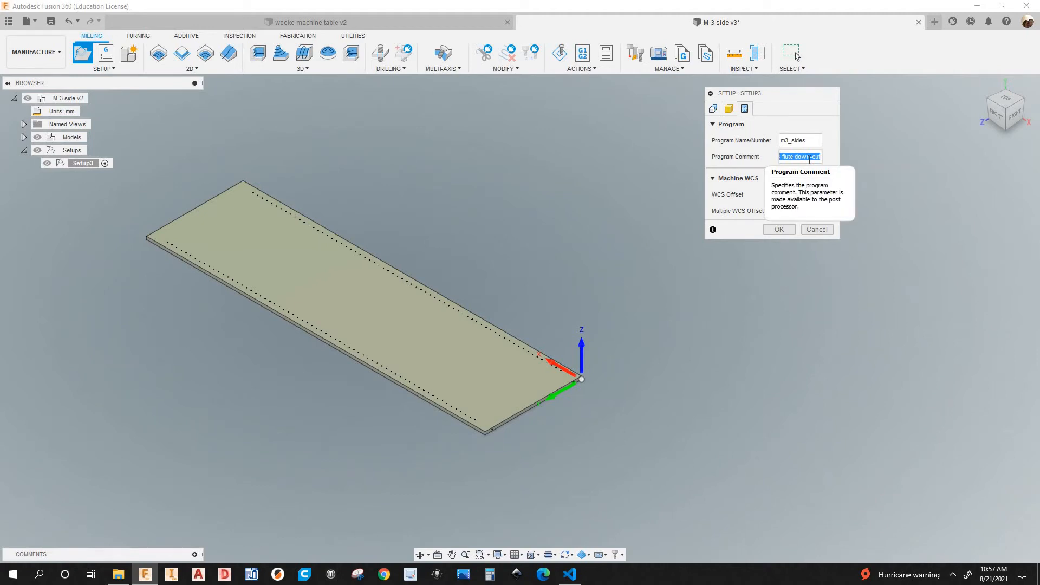
{"action": "key", "text": "BackSpace"}
{"action": "type", "text": "vertical drilling and"}
{"action": "type", "text": " horiz"}
{"action": "type", "text": "ontal drill"}
{"action": "type", "text": "ing"}
{"action": "left_click", "coordinate": [778, 231]}
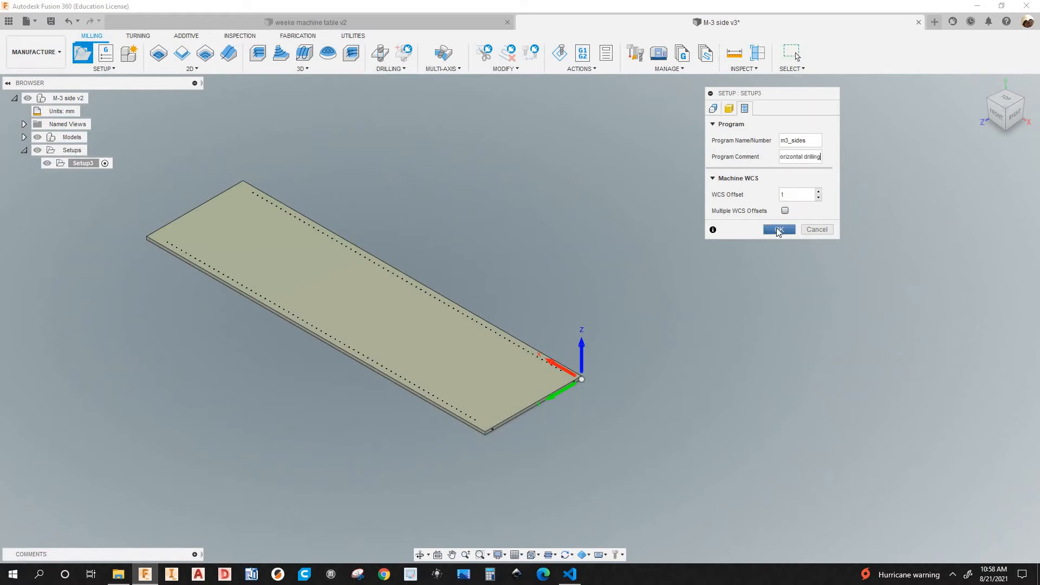
{"action": "key", "text": "Return"}
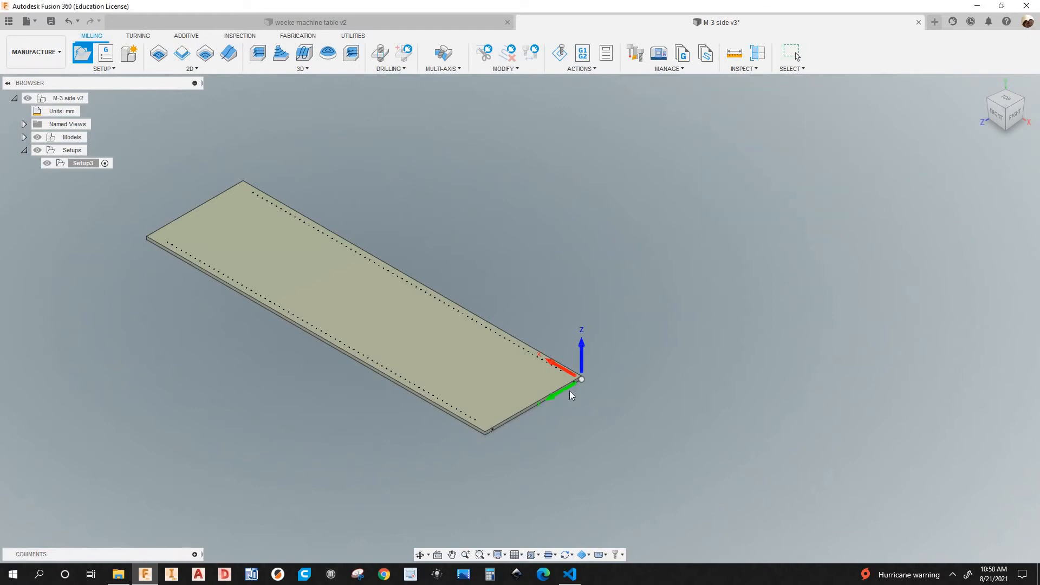
- Start a Drill operation and pick the 5 mm 180° drill (204005) from the WEEKE CNC DRILLING library
{"action": "scroll", "coordinate": [548, 408], "scroll_direction": "up", "scroll_amount": 5}
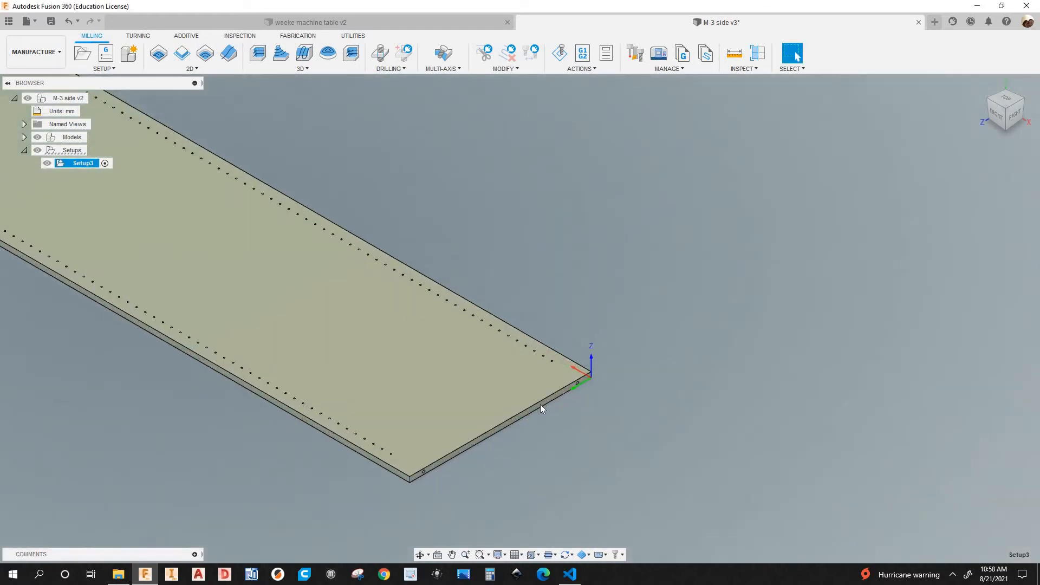
{"action": "scroll", "coordinate": [568, 387], "scroll_direction": "up", "scroll_amount": 5}
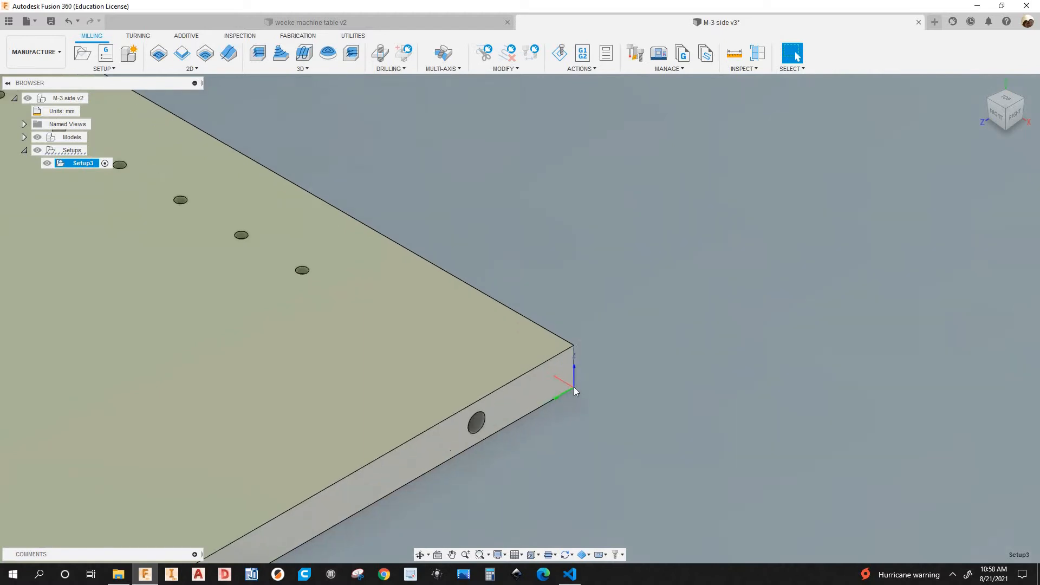
{"action": "scroll", "coordinate": [542, 303], "scroll_direction": "down", "scroll_amount": 6}
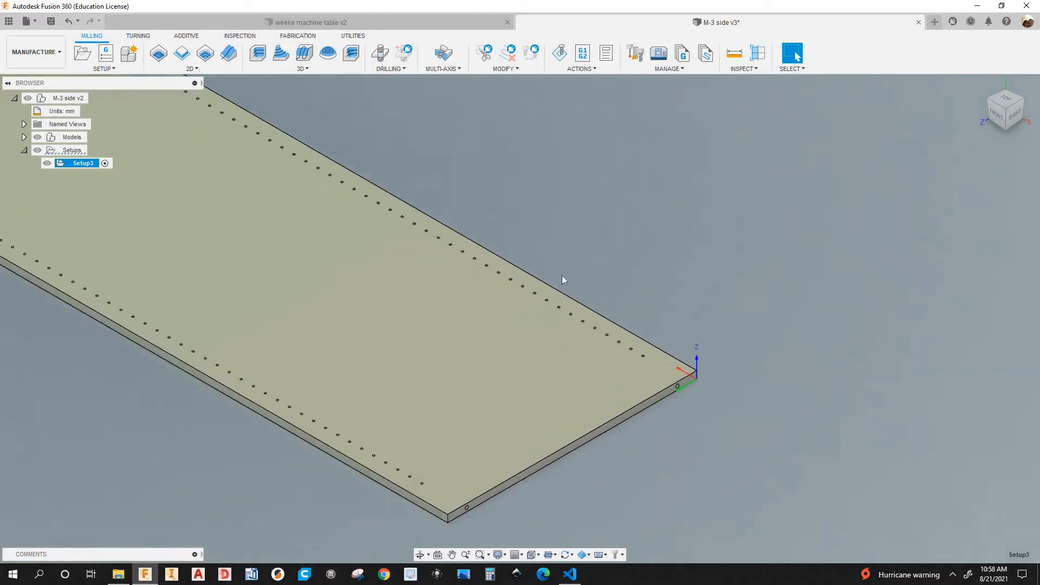
{"action": "scroll", "coordinate": [607, 292], "scroll_direction": "down", "scroll_amount": 4}
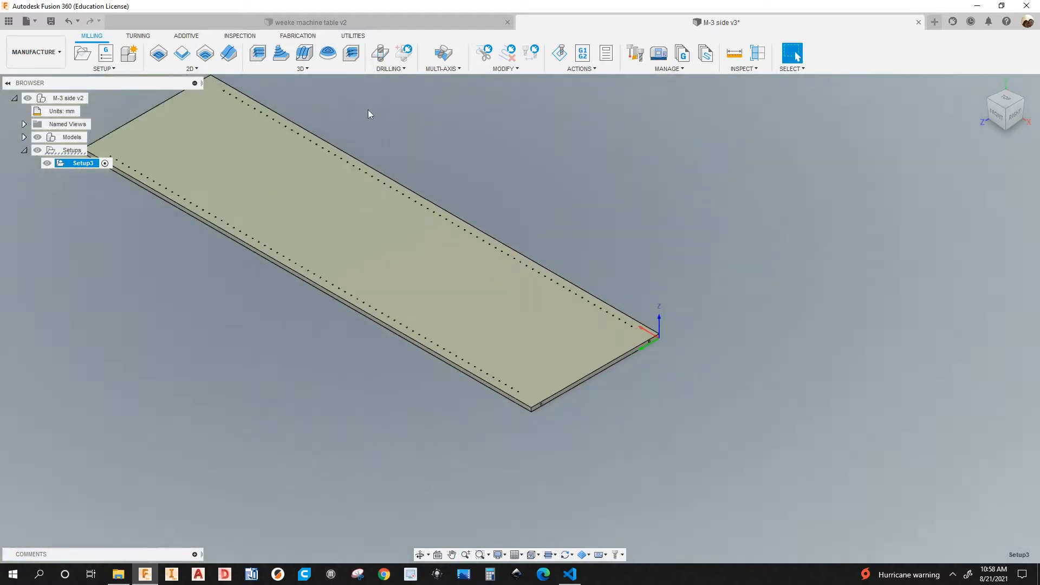
{"action": "middle_click_drag", "start_coordinate": [382, 103], "coordinate": [360, 144]}
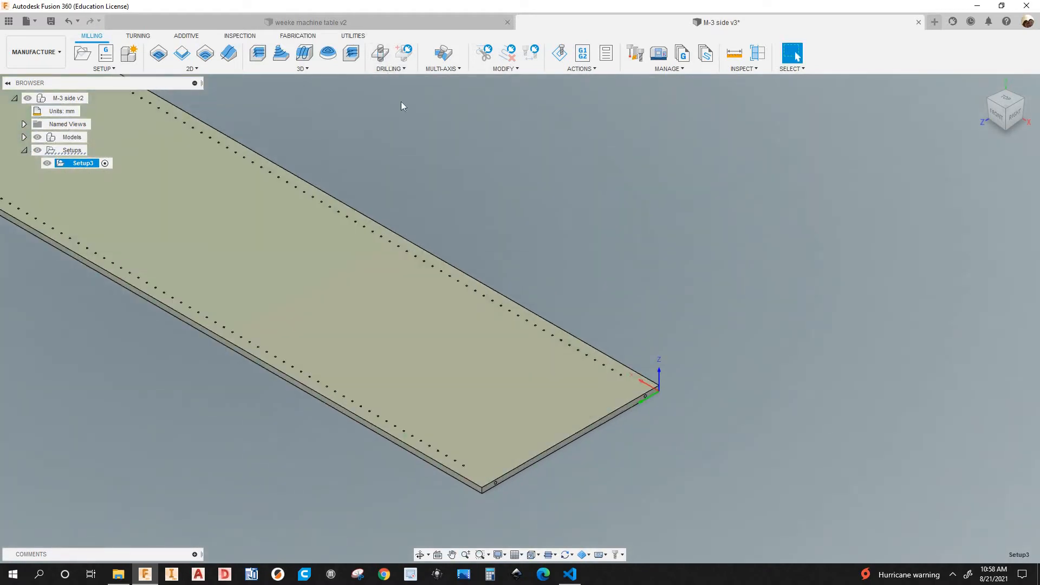
{"action": "scroll", "coordinate": [577, 361], "scroll_direction": "up", "scroll_amount": 2}
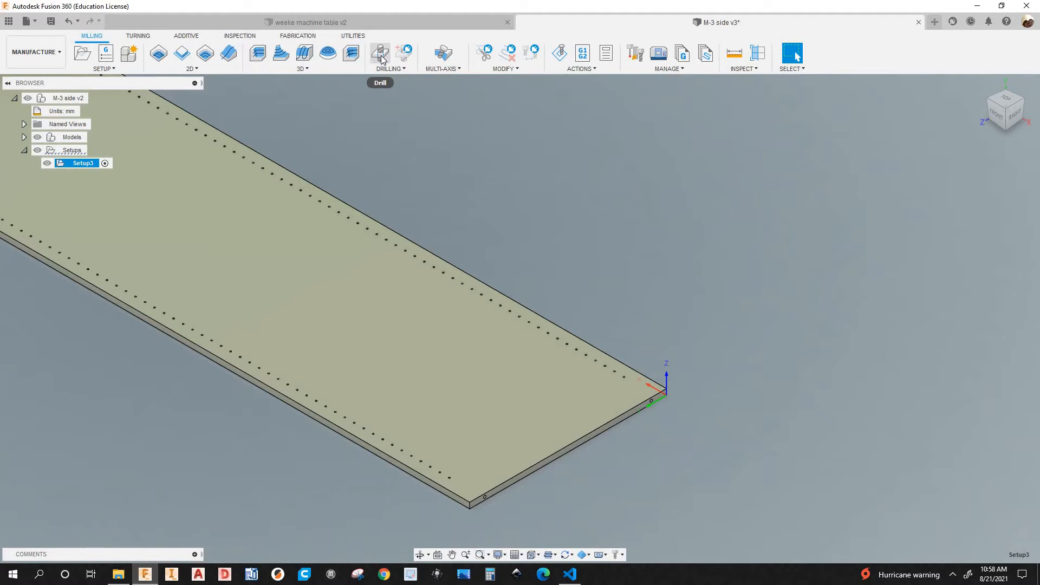
{"action": "left_click", "coordinate": [382, 56]}
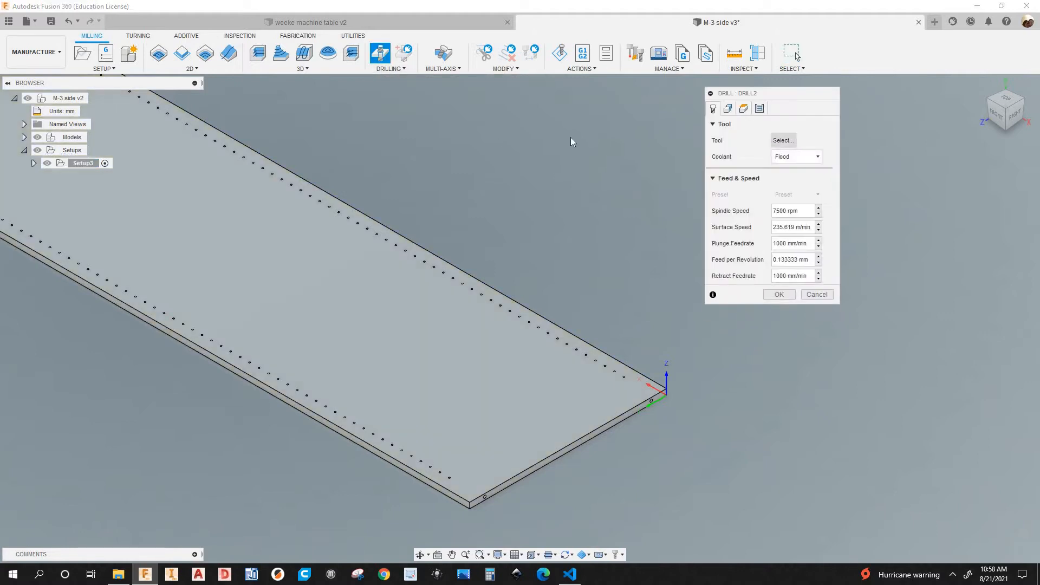
{"action": "left_click", "coordinate": [783, 141]}
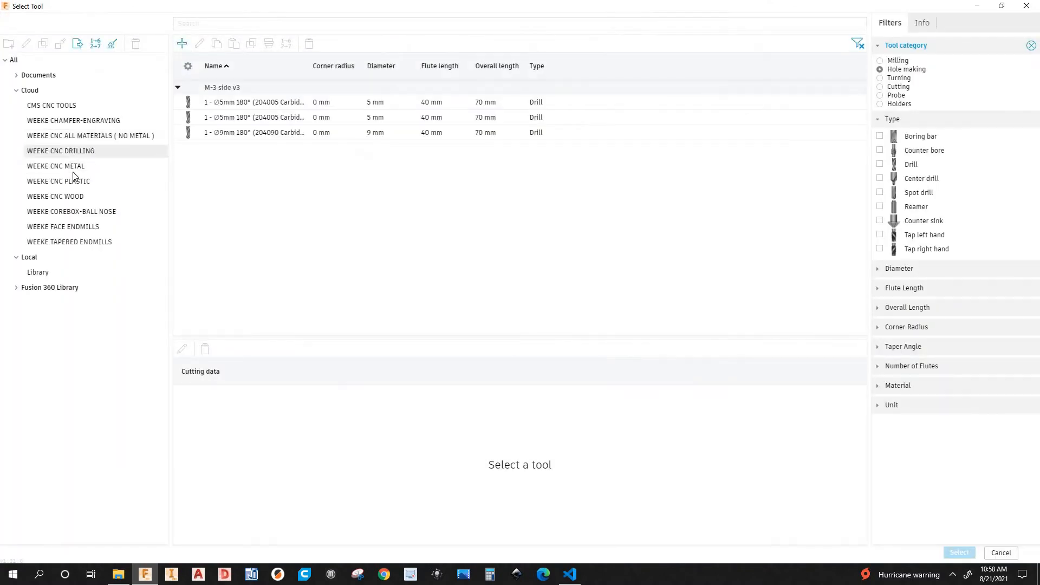
{"action": "left_click", "coordinate": [114, 152]}
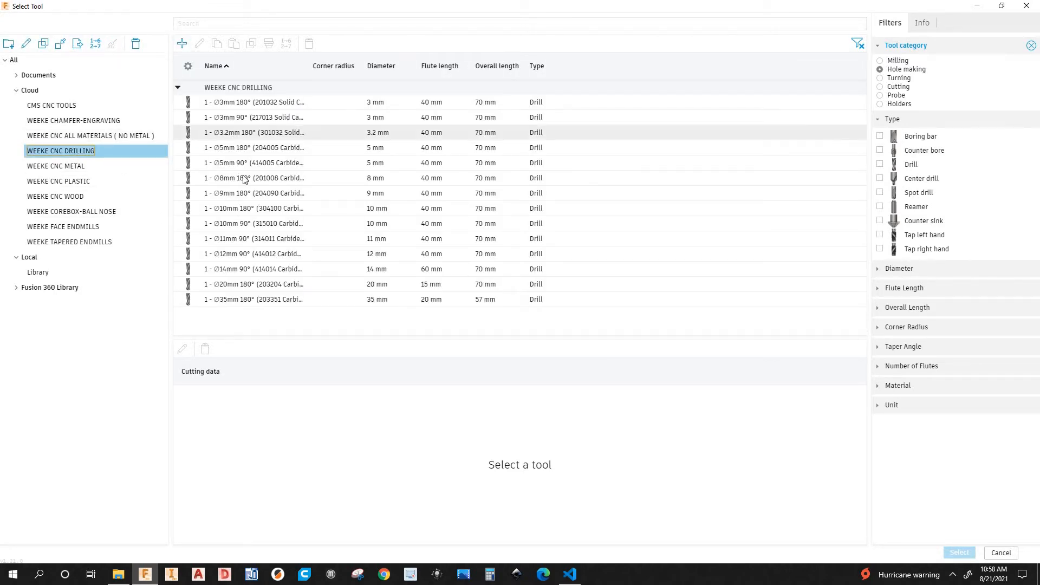
{"action": "left_click", "coordinate": [282, 147]}
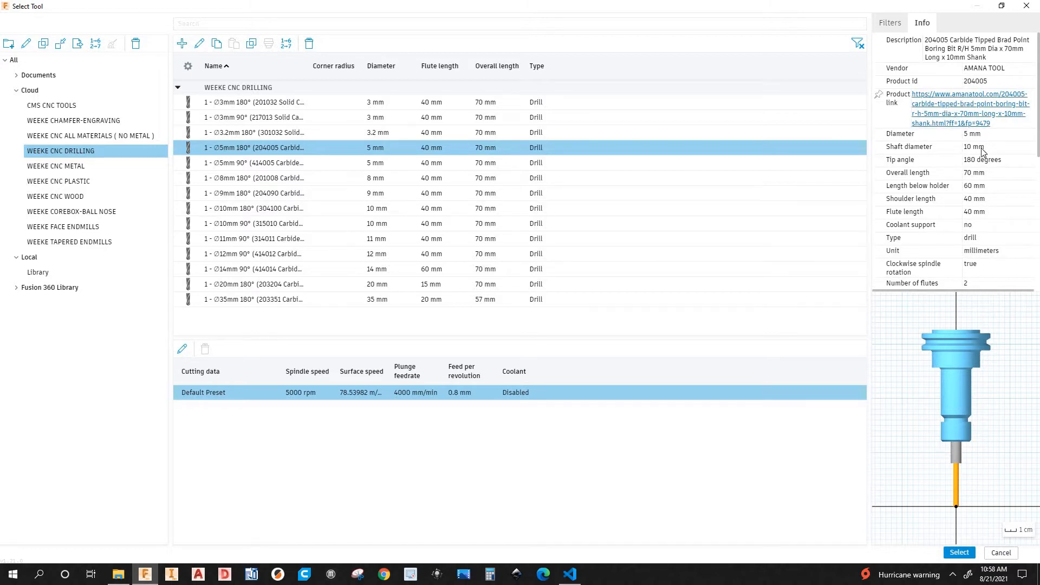
- View the 5 mm drill's product page on the Amana Tool website and return to the Fusion 360 tool library
{"action": "left_click", "coordinate": [965, 118]}
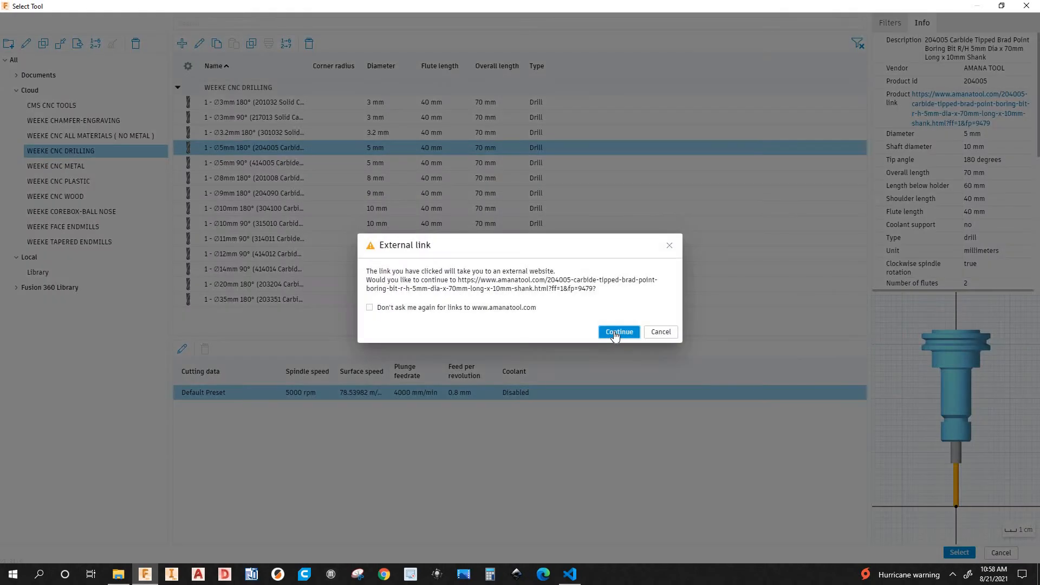
{"action": "left_click", "coordinate": [620, 332]}
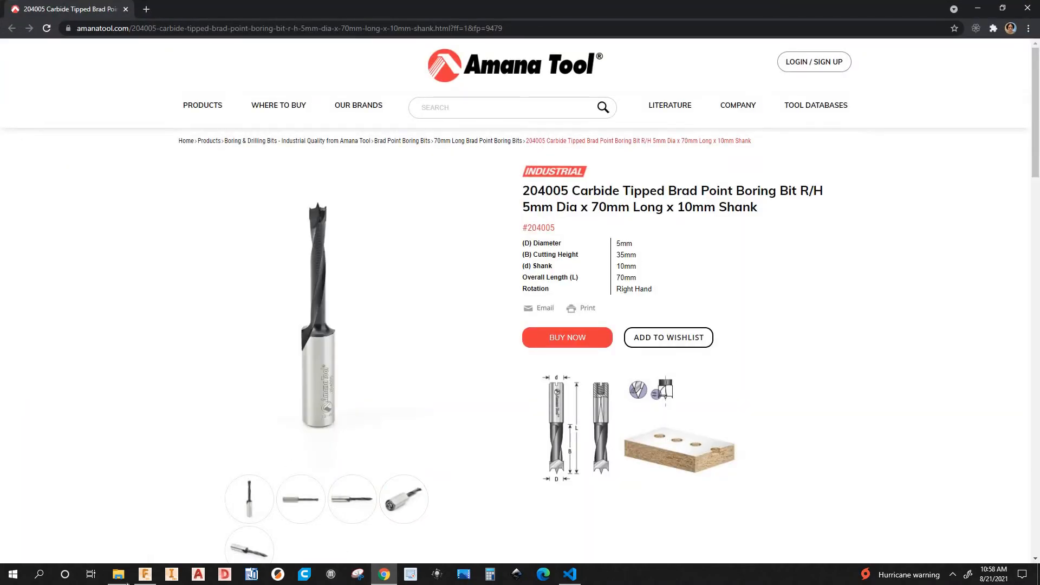
{"action": "left_click", "coordinate": [145, 575]}
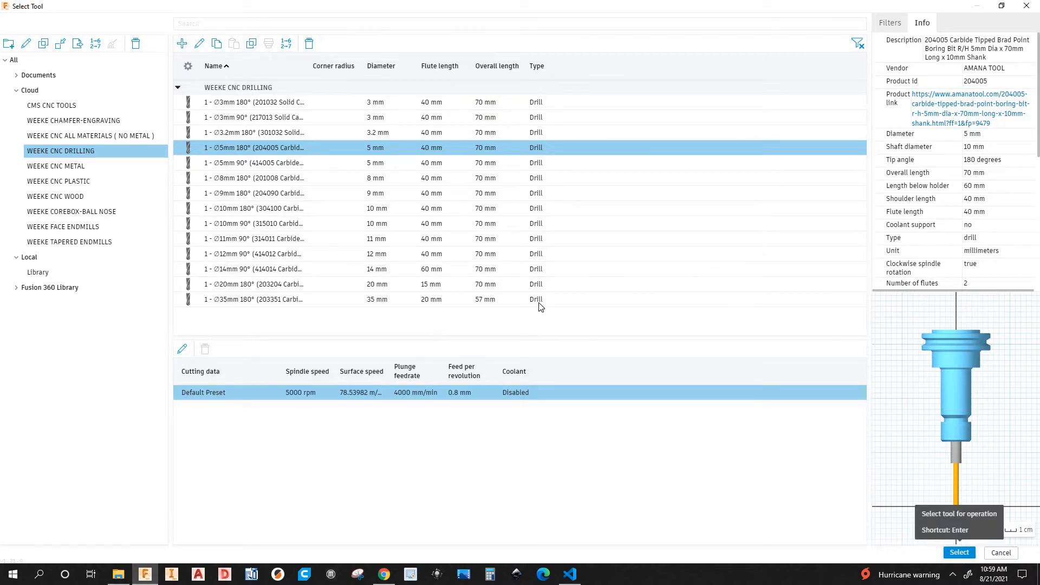
- Assign the chosen 5 mm drill to the operation and select the face hole nearest the work coordinate origin
{"action": "left_click", "coordinate": [959, 552]}
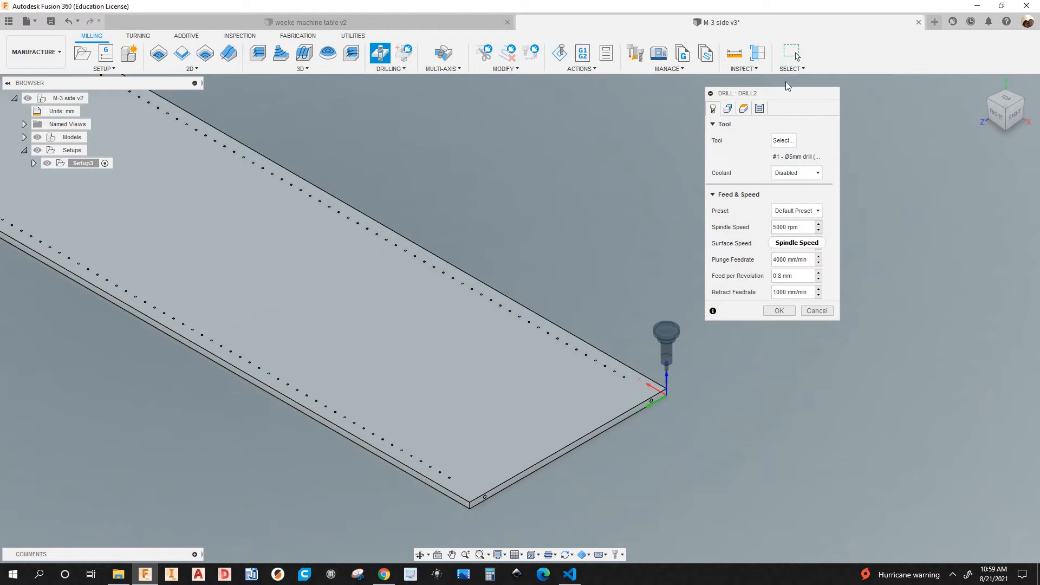
{"action": "left_click", "coordinate": [728, 109]}
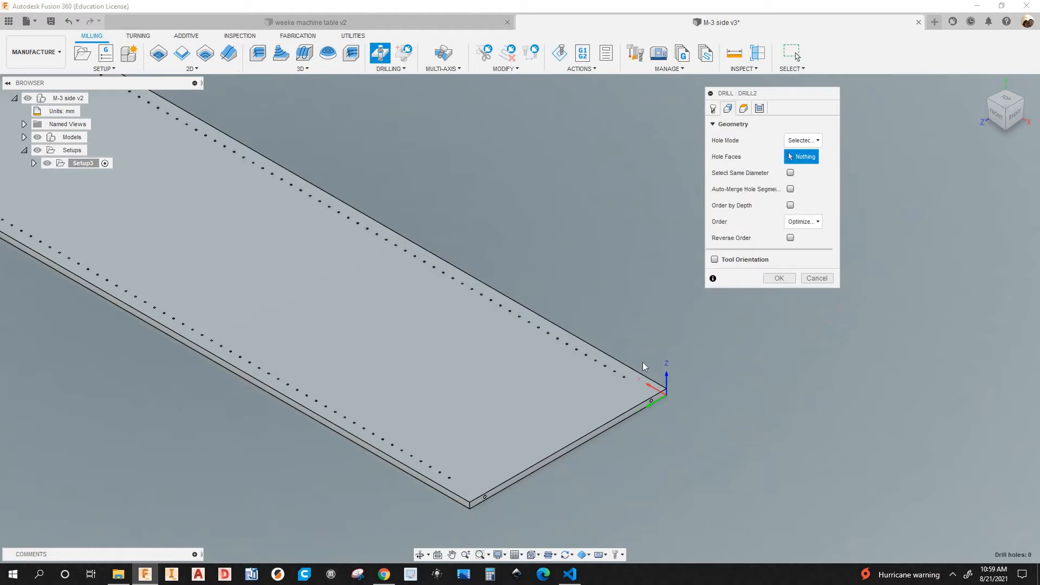
{"action": "scroll", "coordinate": [627, 382], "scroll_direction": "up", "scroll_amount": 8}
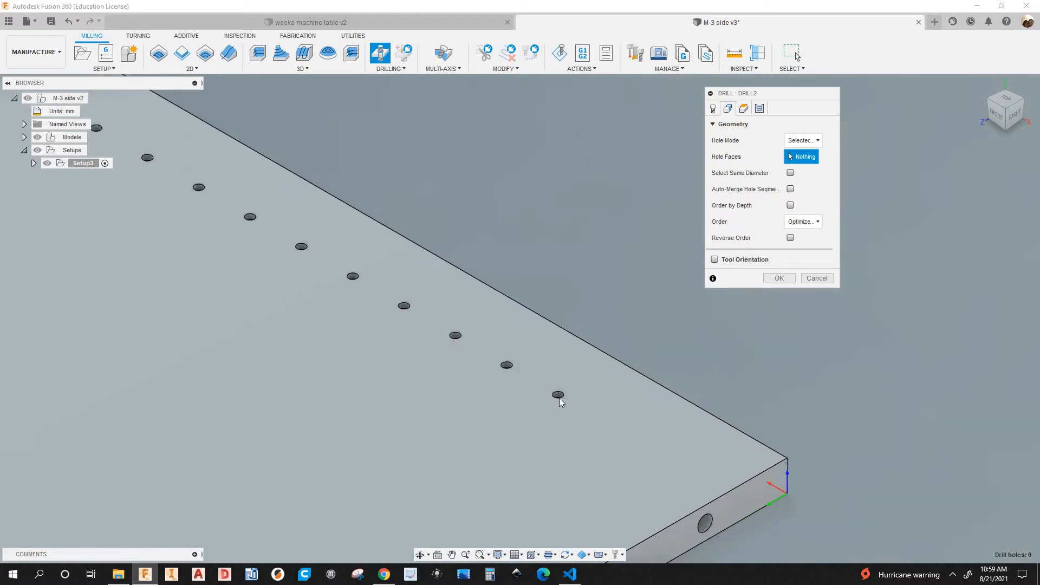
{"action": "scroll", "coordinate": [559, 401], "scroll_direction": "up", "scroll_amount": 3}
{"action": "left_click", "coordinate": [549, 398]}
{"action": "scroll", "coordinate": [650, 344], "scroll_direction": "down", "scroll_amount": 8}
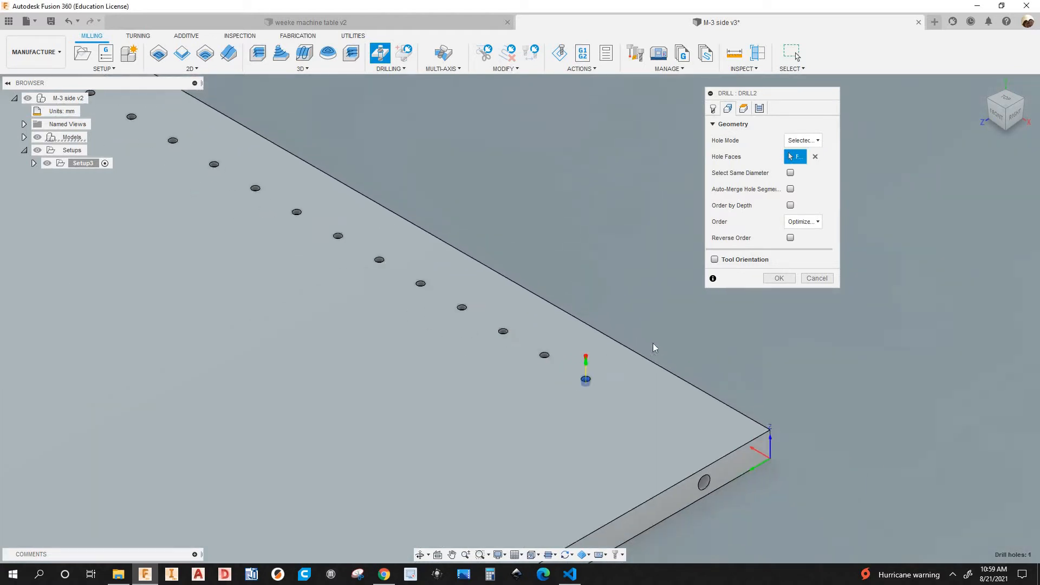
- Extend the drill selection to all holes of the same diameter as the selected hole
{"action": "scroll", "coordinate": [607, 360], "scroll_direction": "up", "scroll_amount": 5}
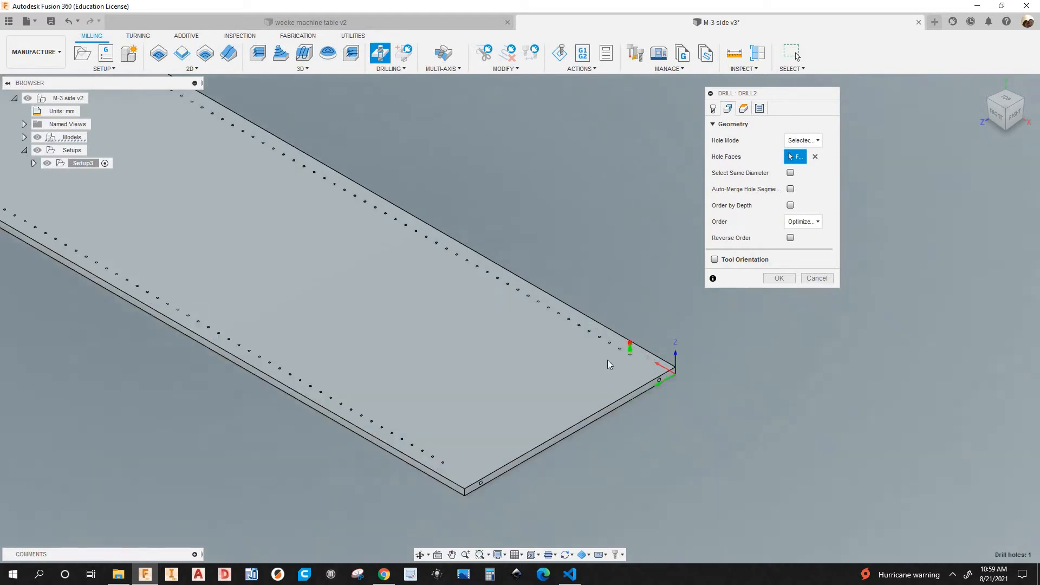
{"action": "scroll", "coordinate": [580, 347], "scroll_direction": "down", "scroll_amount": 5}
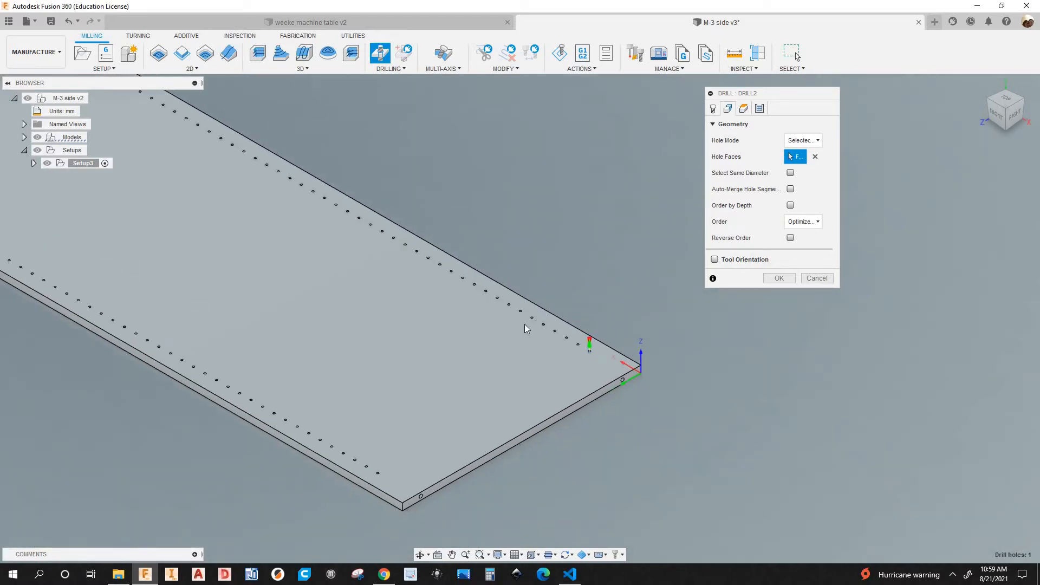
{"action": "middle_click_drag", "start_coordinate": [581, 317], "coordinate": [492, 345]}
{"action": "scroll", "coordinate": [608, 318], "scroll_direction": "down", "scroll_amount": 3}
{"action": "scroll", "coordinate": [623, 315], "scroll_direction": "up", "scroll_amount": 6}
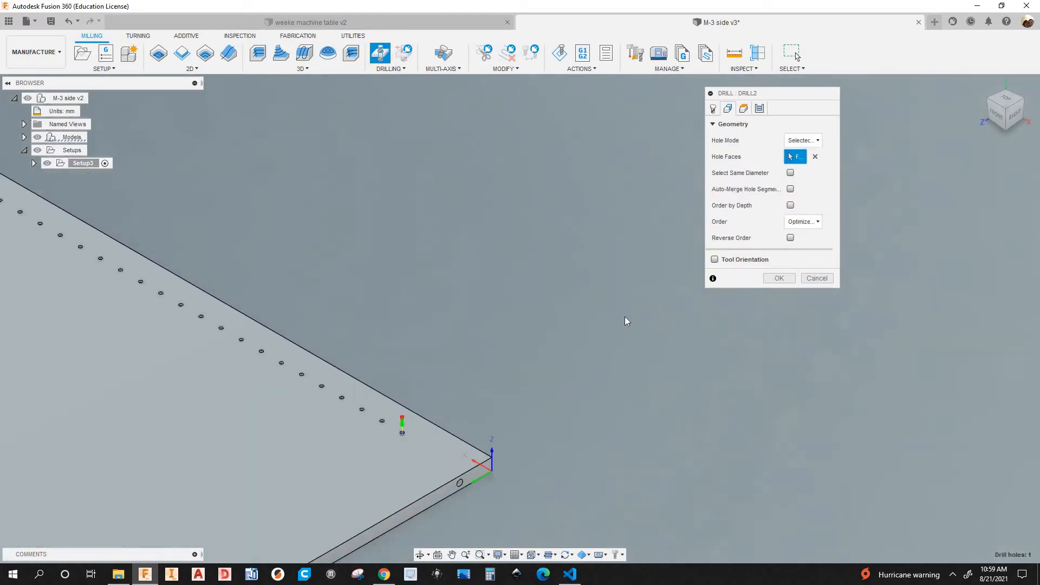
{"action": "scroll", "coordinate": [628, 314], "scroll_direction": "down", "scroll_amount": 1}
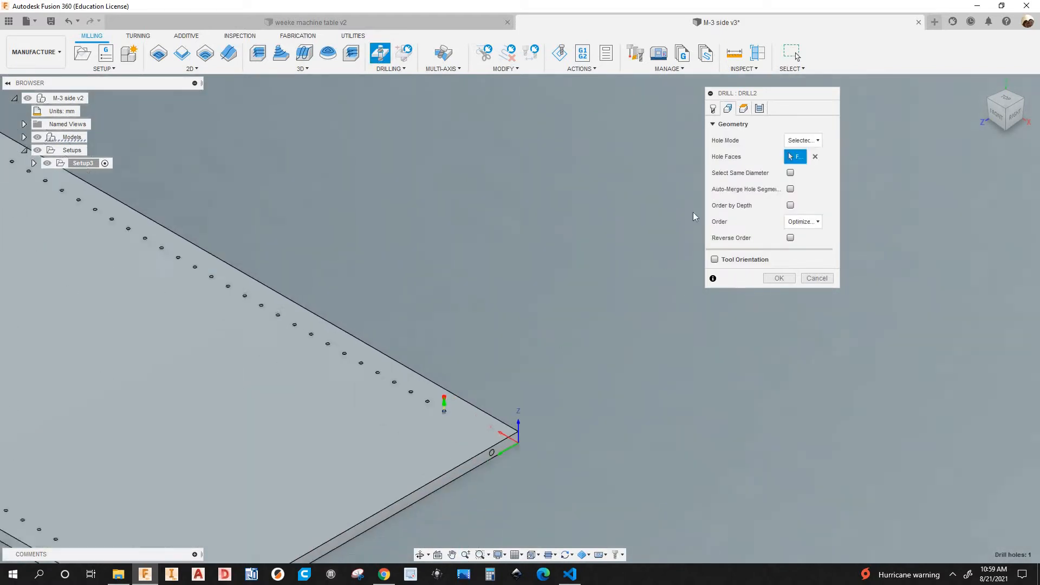
{"action": "left_click", "coordinate": [790, 172]}
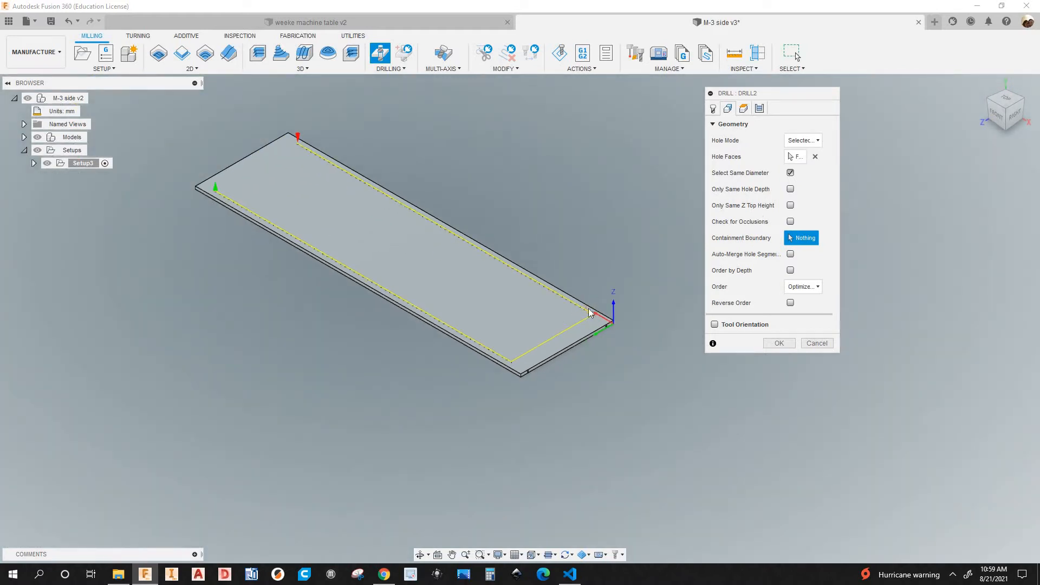
- Review the drilling heights, keep the Drilling - rapid out cycle, and generate the toolpath for the face holes
{"action": "scroll", "coordinate": [616, 298], "scroll_direction": "up", "scroll_amount": 5}
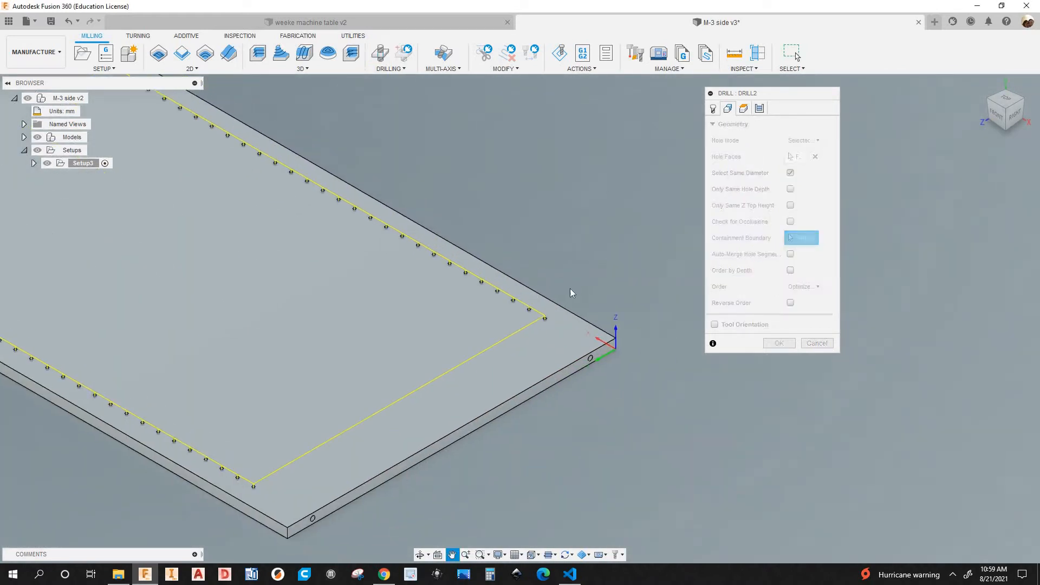
{"action": "scroll", "coordinate": [602, 280], "scroll_direction": "down", "scroll_amount": 3}
{"action": "scroll", "coordinate": [577, 294], "scroll_direction": "up", "scroll_amount": 3}
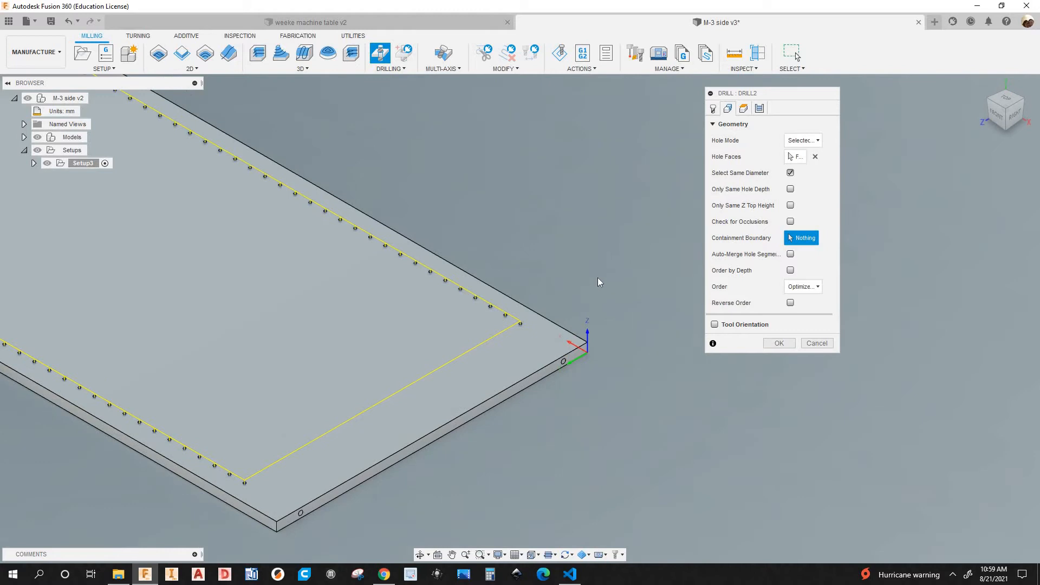
{"action": "scroll", "coordinate": [597, 277], "scroll_direction": "down", "scroll_amount": 2}
{"action": "scroll", "coordinate": [644, 234], "scroll_direction": "down", "scroll_amount": 2}
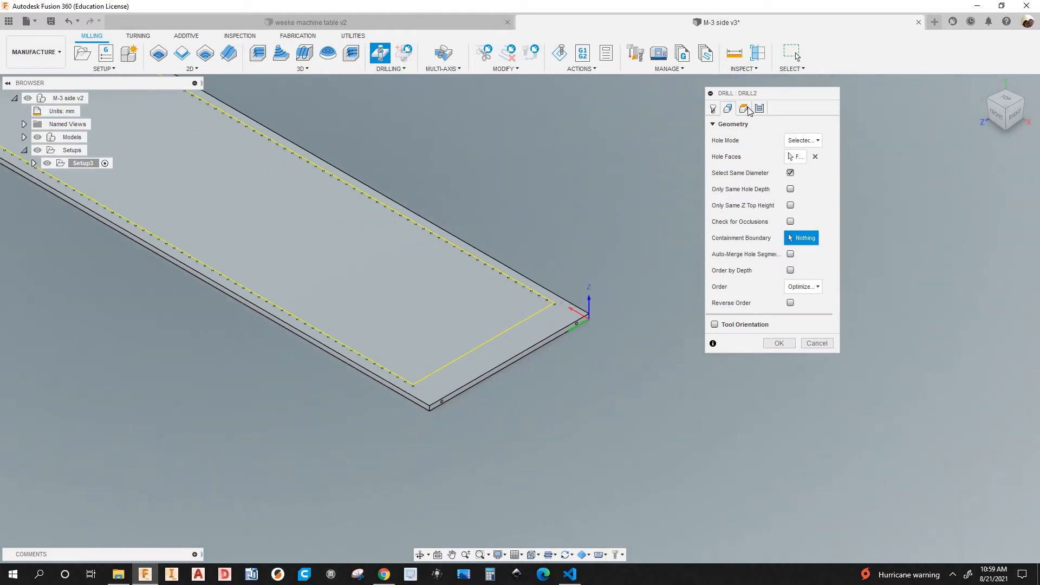
{"action": "left_click", "coordinate": [745, 110]}
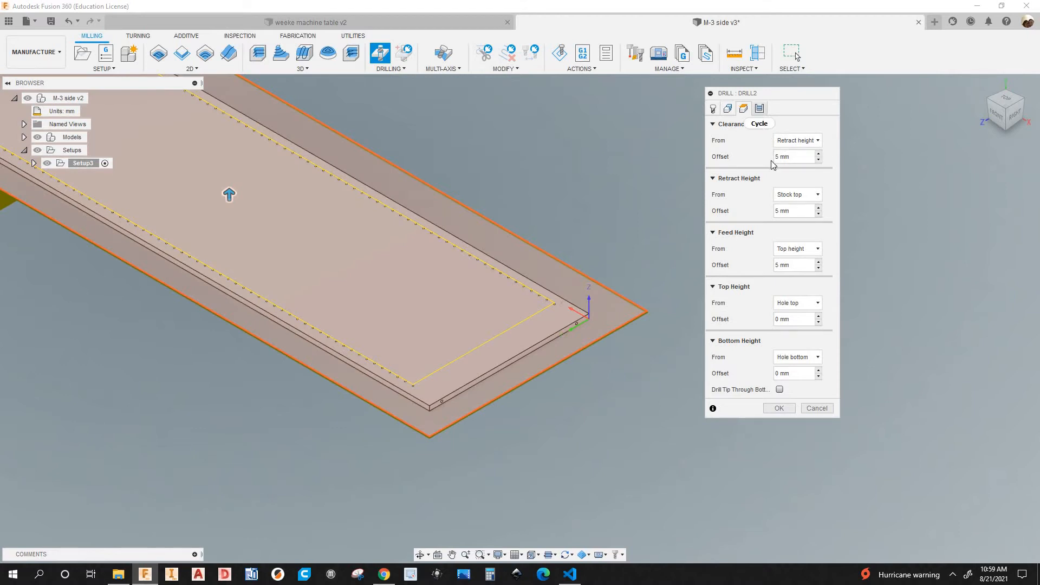
{"action": "left_click", "coordinate": [760, 109]}
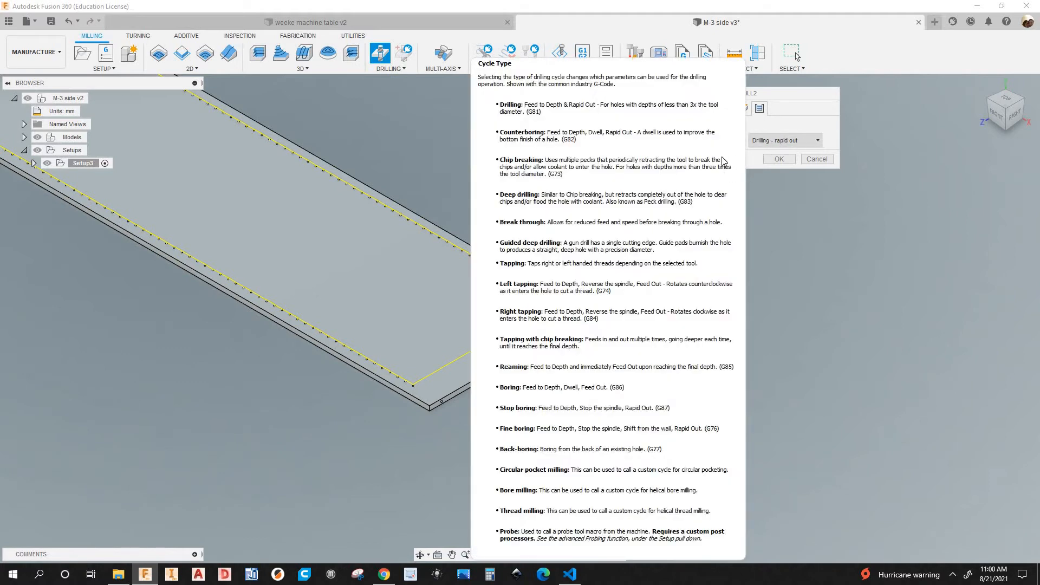
{"action": "left_click", "coordinate": [775, 161]}
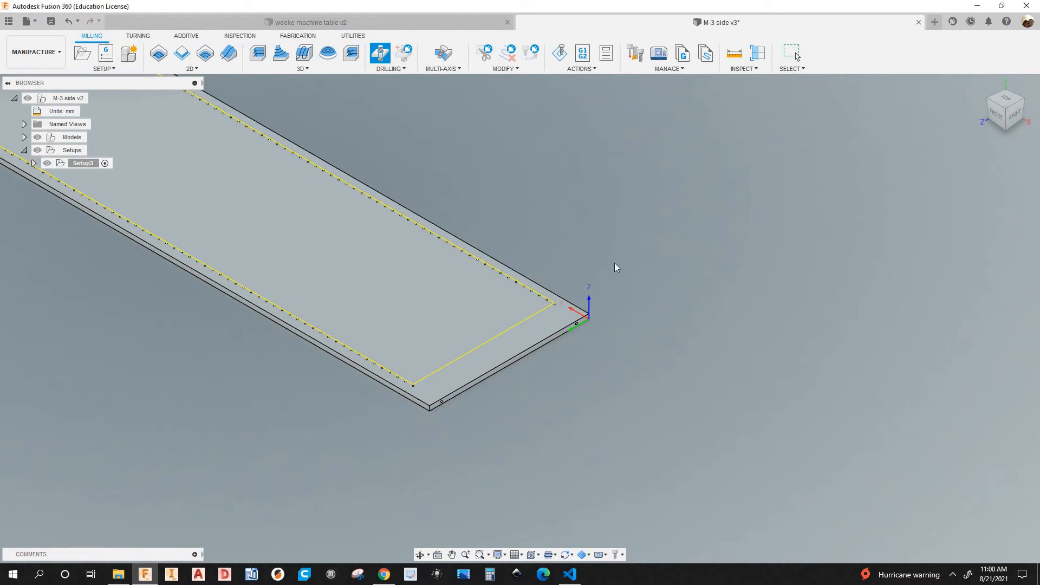
- Examine the generated drilling toolpath along the panel's two rows of face holes
{"action": "scroll", "coordinate": [618, 274], "scroll_direction": "down", "scroll_amount": 3}
{"action": "scroll", "coordinate": [604, 301], "scroll_direction": "up", "scroll_amount": 6}
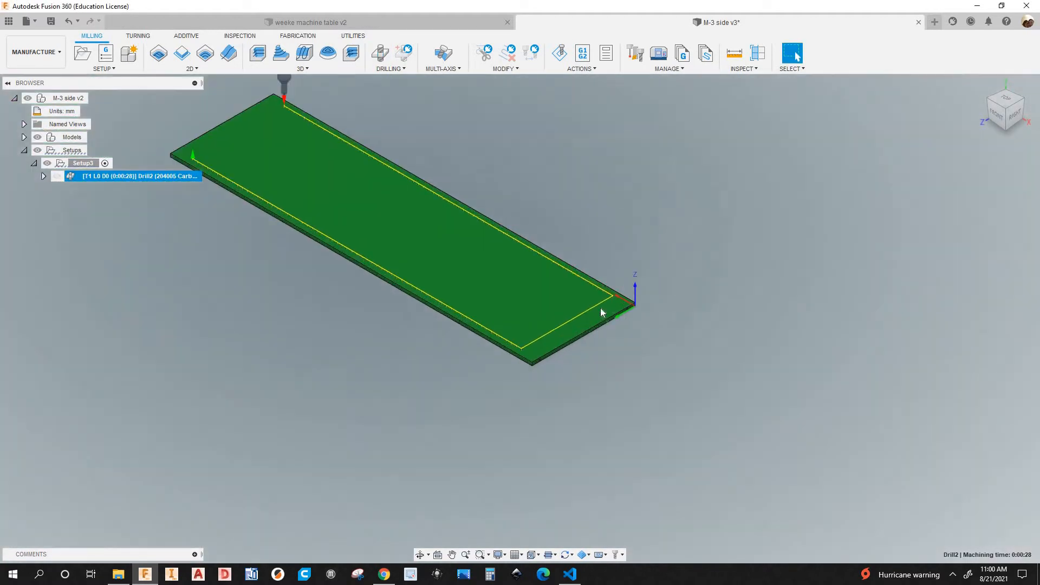
{"action": "scroll", "coordinate": [422, 172], "scroll_direction": "down", "scroll_amount": 4}
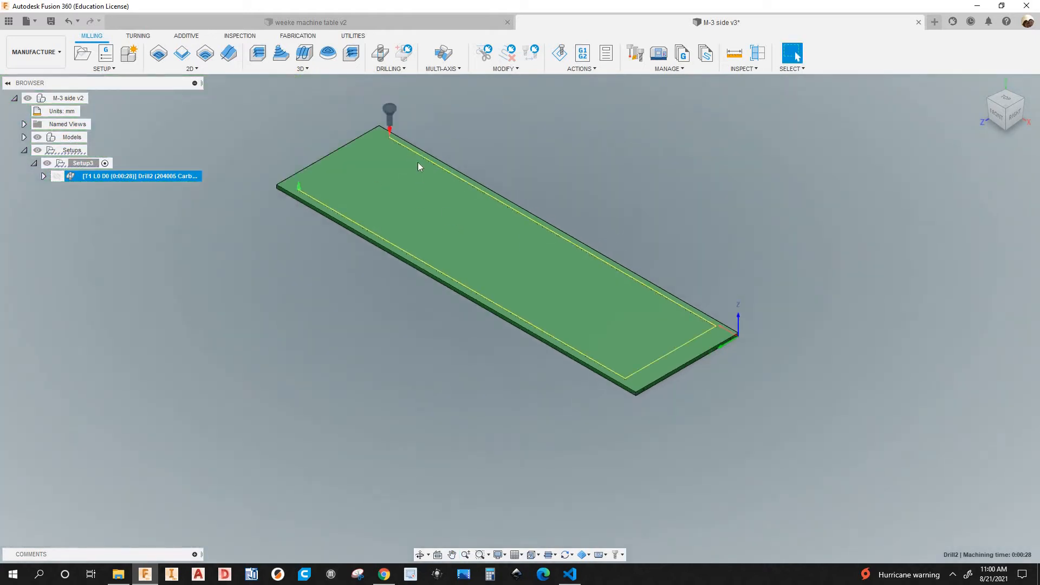
{"action": "scroll", "coordinate": [406, 144], "scroll_direction": "up", "scroll_amount": 6}
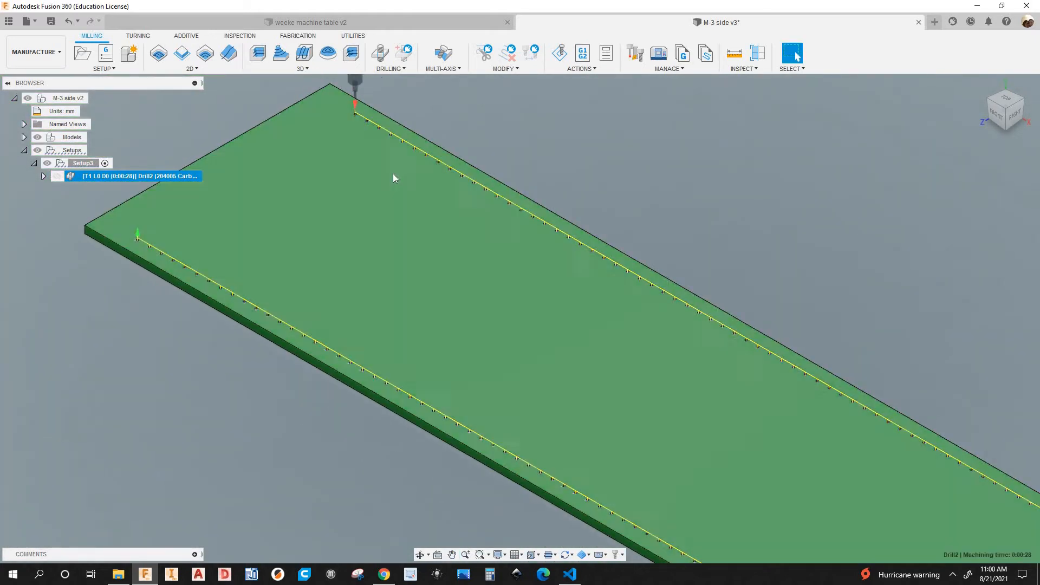
- Examine the face-hole drilling toolpath across the whole panel and compare it with the bare model's hole rows
{"action": "scroll", "coordinate": [394, 178], "scroll_direction": "down", "scroll_amount": 4}
{"action": "scroll", "coordinate": [342, 143], "scroll_direction": "up", "scroll_amount": 5}
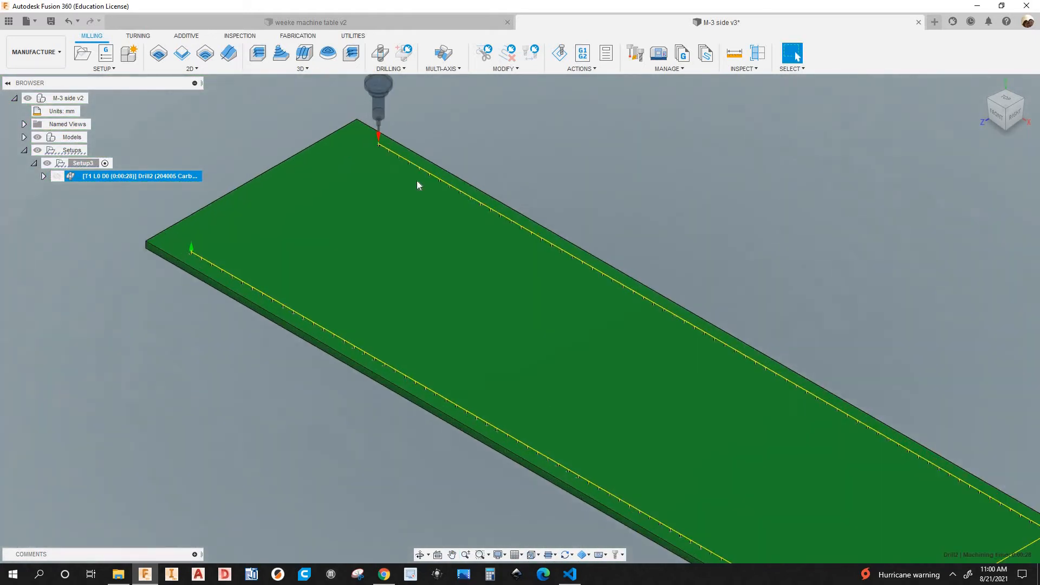
{"action": "scroll", "coordinate": [167, 226], "scroll_direction": "down", "scroll_amount": 5}
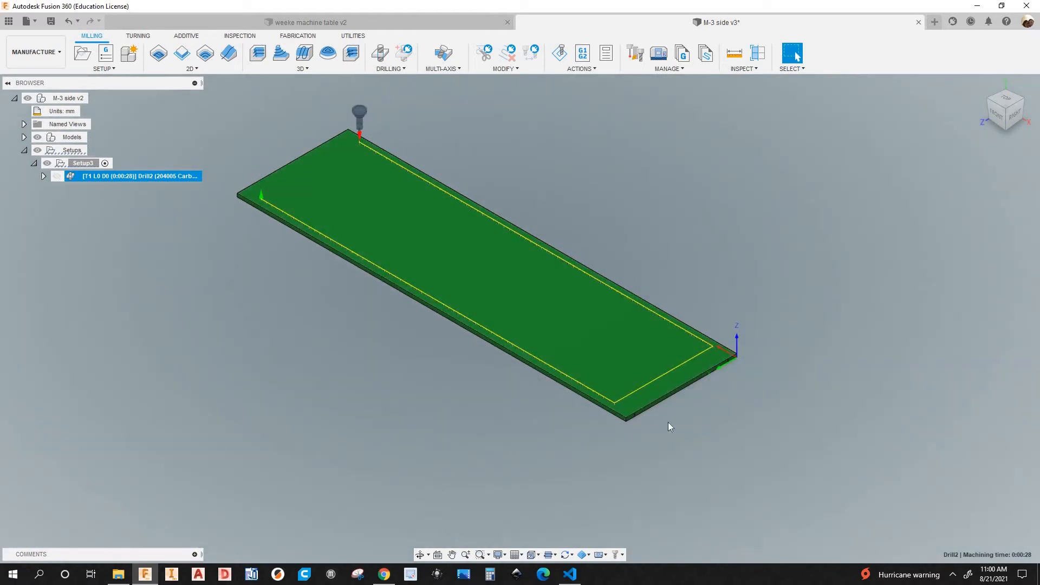
{"action": "scroll", "coordinate": [670, 412], "scroll_direction": "up", "scroll_amount": 4}
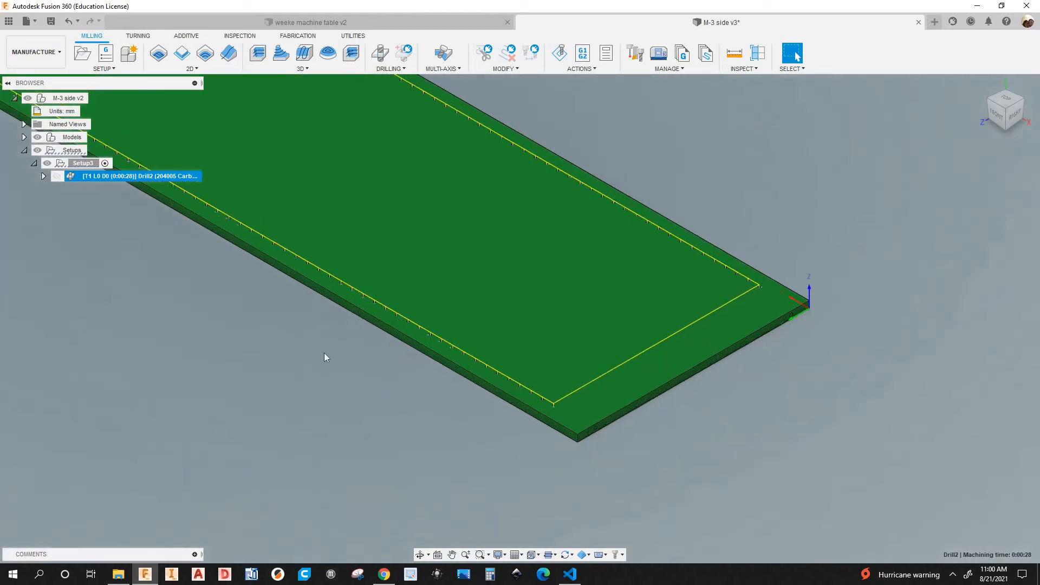
{"action": "scroll", "coordinate": [258, 377], "scroll_direction": "down", "scroll_amount": 4}
{"action": "left_click", "coordinate": [542, 453]}
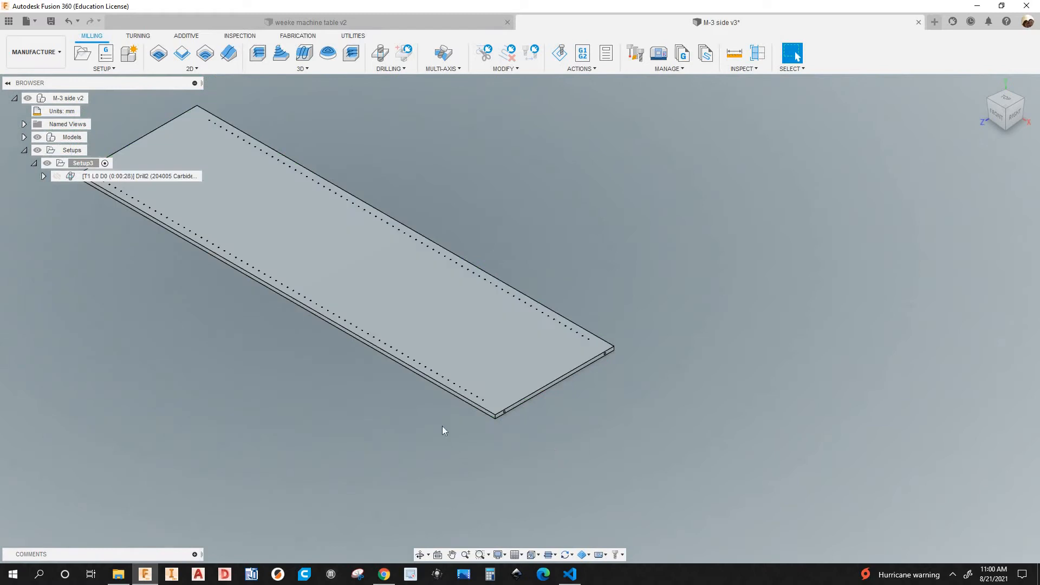
{"action": "scroll", "coordinate": [407, 379], "scroll_direction": "up", "scroll_amount": 3}
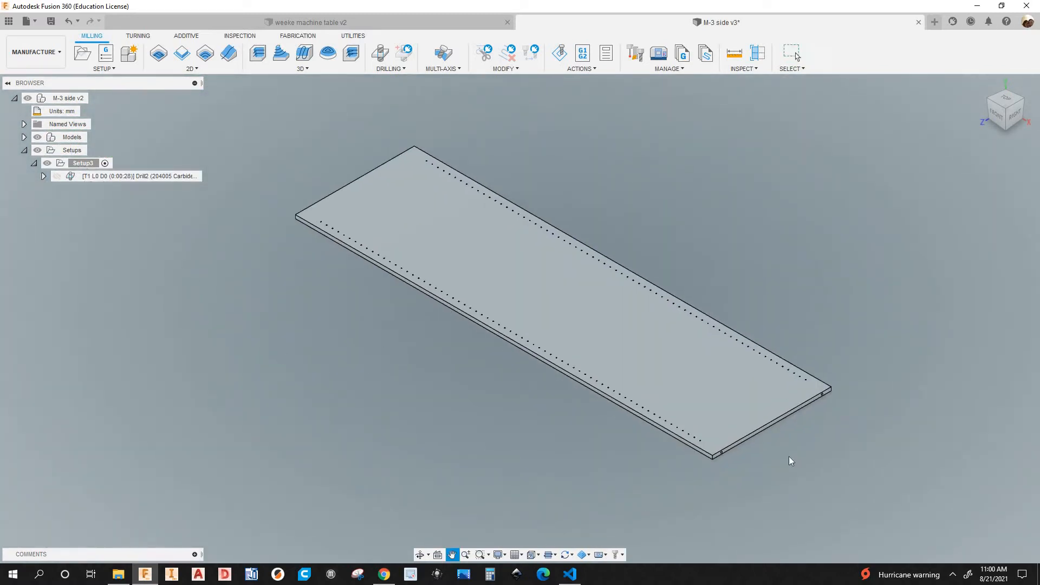
{"action": "scroll", "coordinate": [730, 433], "scroll_direction": "up", "scroll_amount": 2}
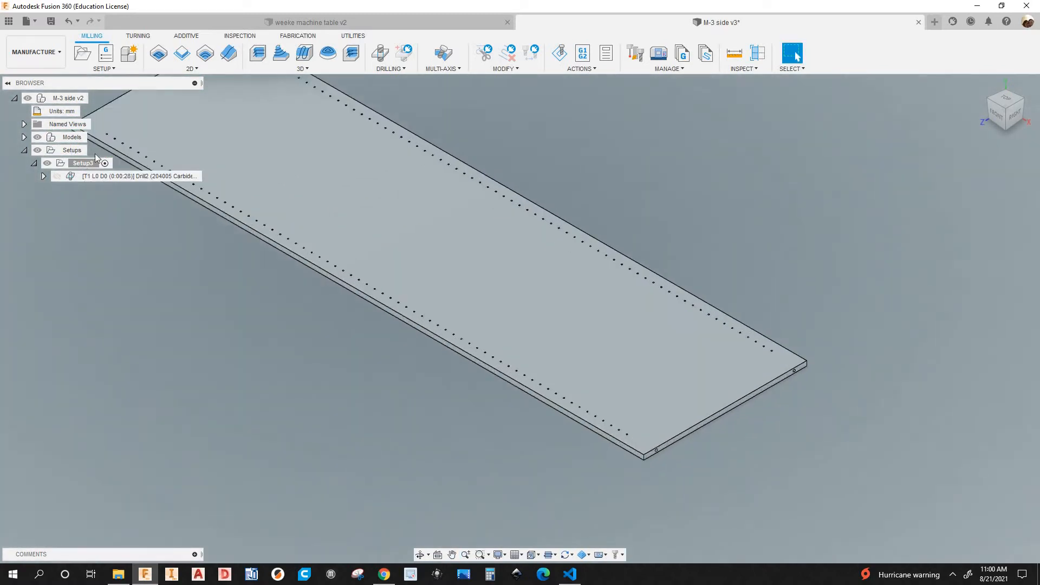
{"action": "left_click", "coordinate": [112, 175]}
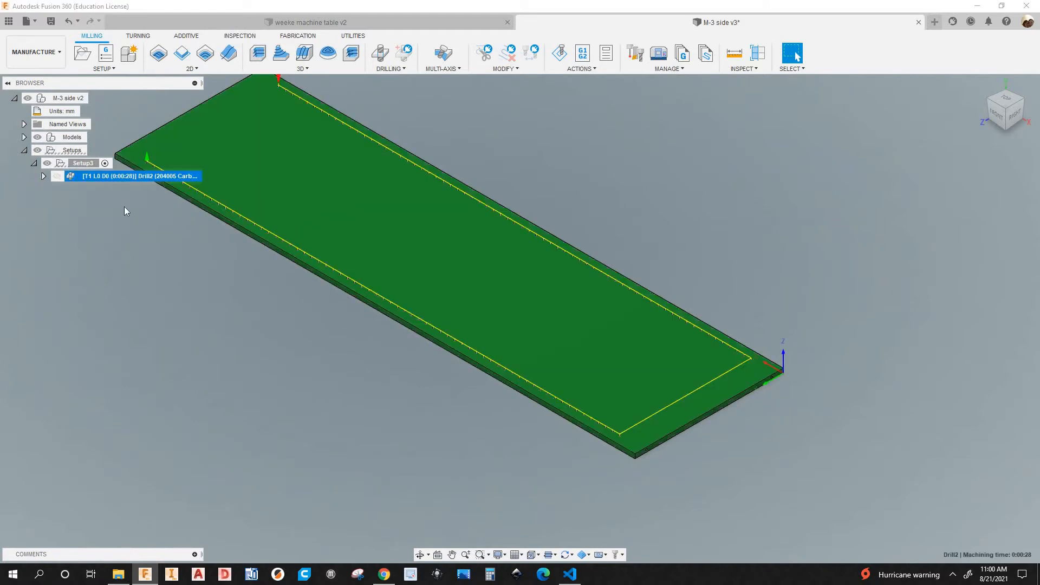
{"action": "left_click", "coordinate": [151, 254]}
{"action": "scroll", "coordinate": [154, 268], "scroll_direction": "down", "scroll_amount": 2}
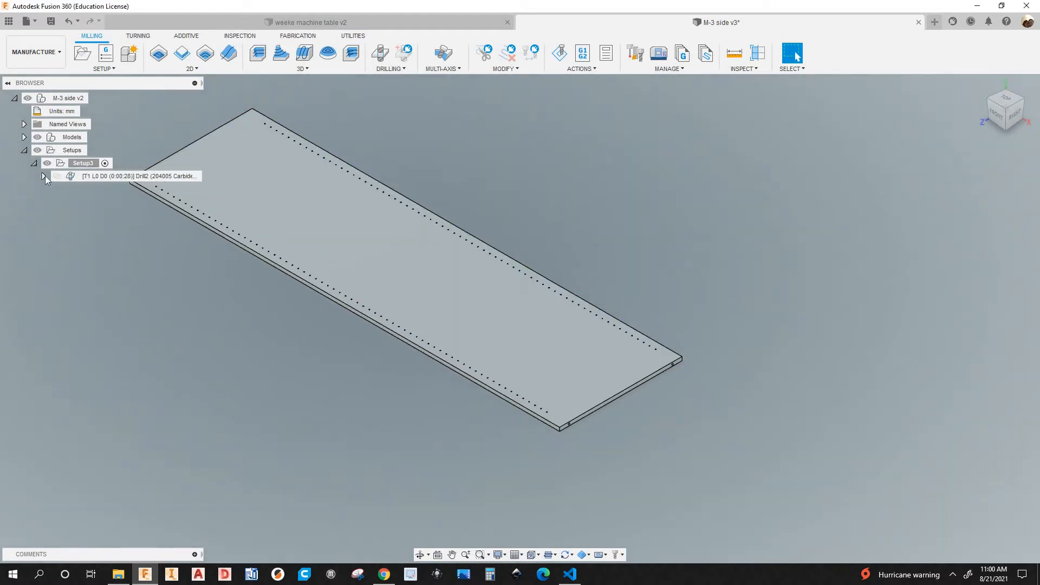
- Turn on the drilling operation's visibility so its toolpath displays on the panel without the operation being selected
{"action": "key", "text": "F6"}
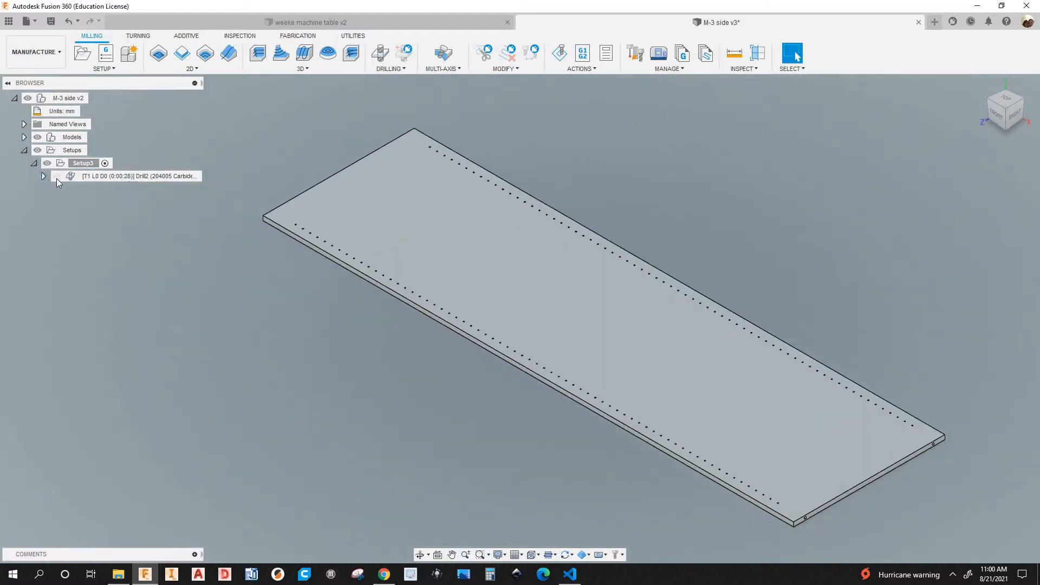
{"action": "left_click", "coordinate": [57, 179]}
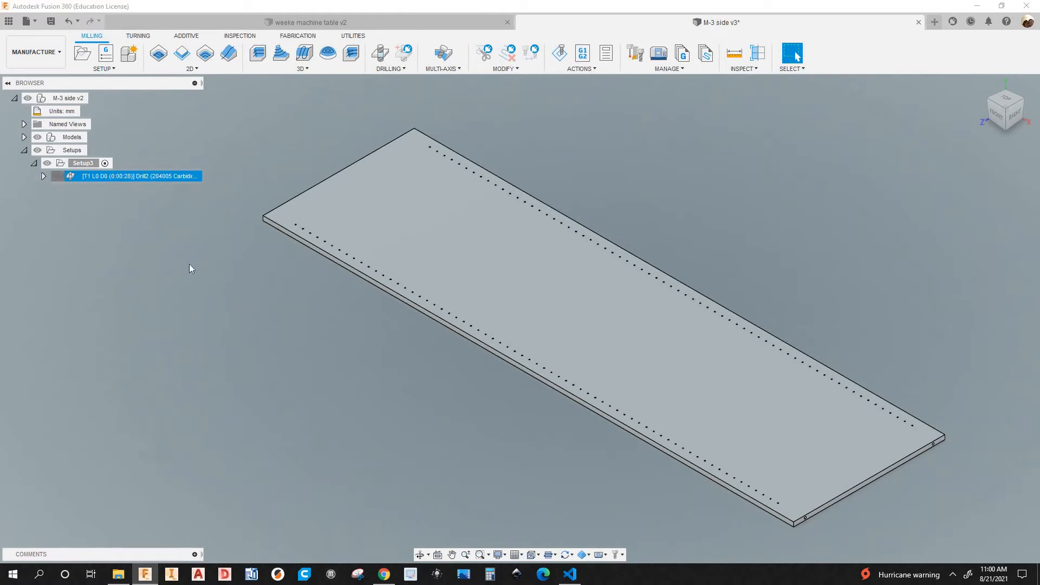
{"action": "key", "text": "Escape"}
- Inspect the toolpath's entry and exit markers and its plunge moves at the first and last holes of the two rows
{"action": "scroll", "coordinate": [540, 336], "scroll_direction": "down", "scroll_amount": 2}
{"action": "scroll", "coordinate": [568, 331], "scroll_direction": "up", "scroll_amount": 5}
{"action": "scroll", "coordinate": [611, 320], "scroll_direction": "down", "scroll_amount": 6}
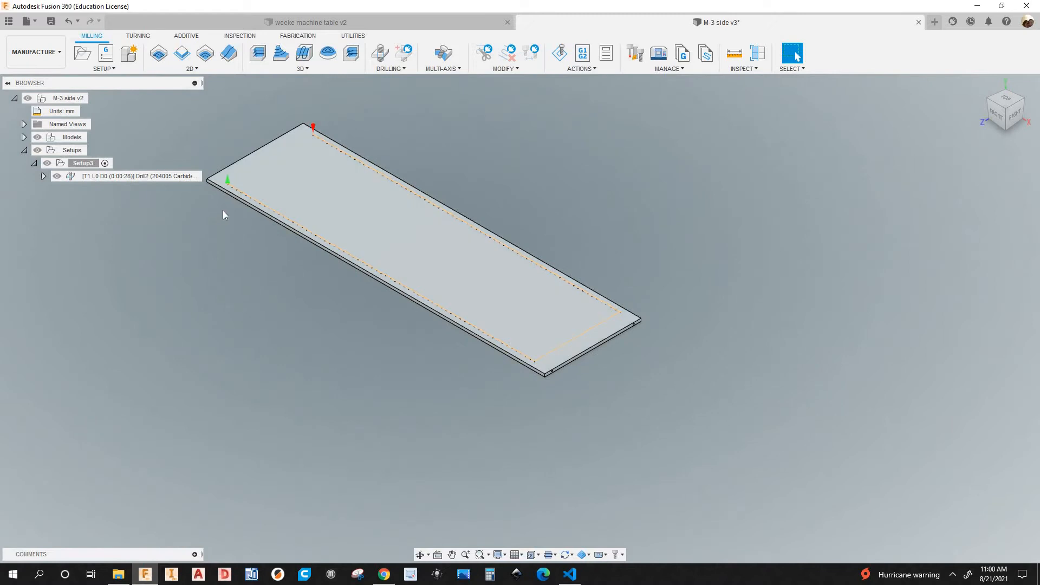
{"action": "scroll", "coordinate": [425, 123], "scroll_direction": "up", "scroll_amount": 4}
{"action": "scroll", "coordinate": [414, 262], "scroll_direction": "up", "scroll_amount": 6}
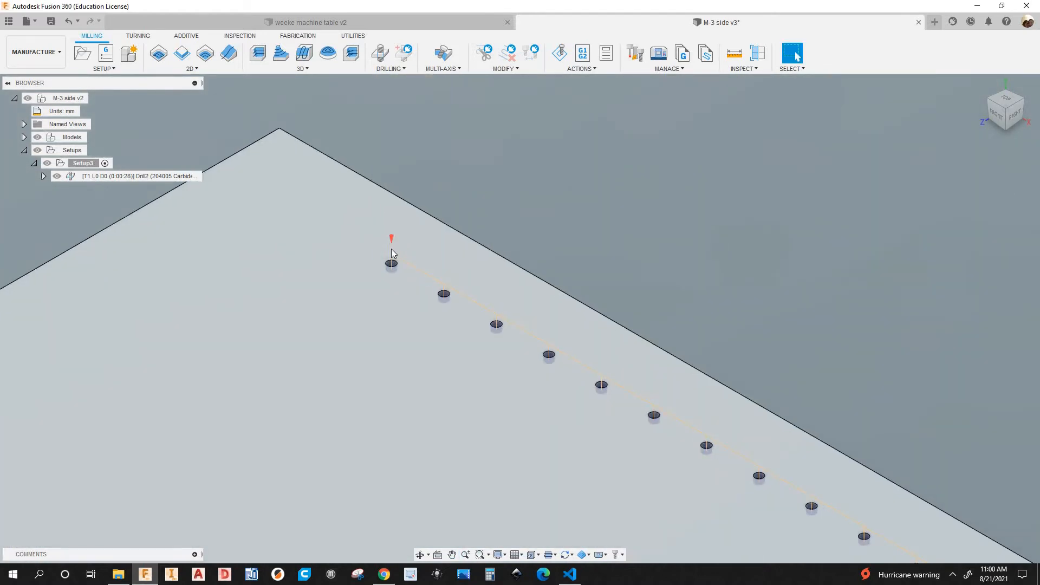
{"action": "scroll", "coordinate": [392, 249], "scroll_direction": "down", "scroll_amount": 2}
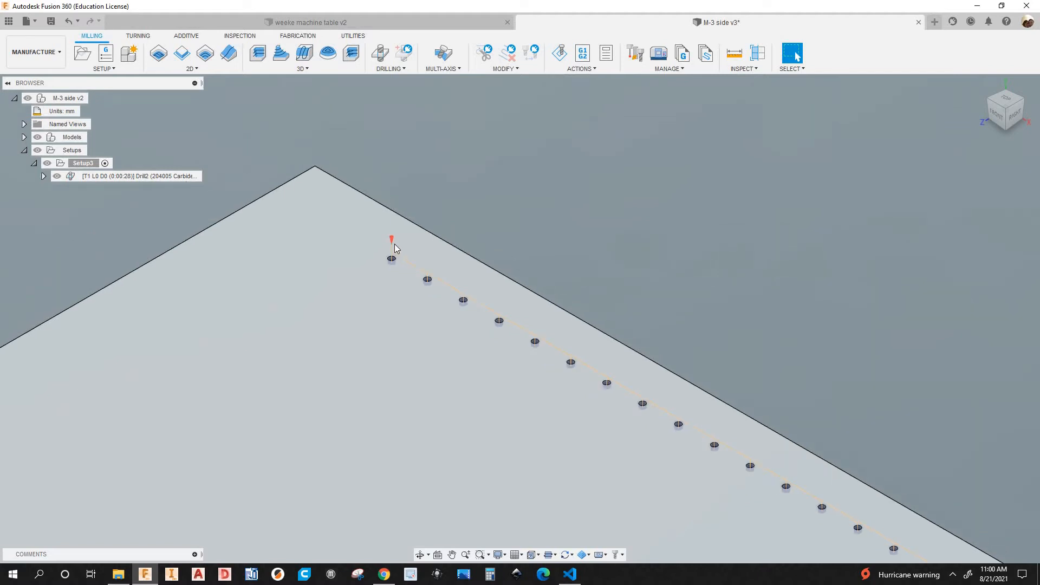
{"action": "scroll", "coordinate": [395, 247], "scroll_direction": "up", "scroll_amount": 3}
{"action": "scroll", "coordinate": [396, 252], "scroll_direction": "down", "scroll_amount": 1}
{"action": "scroll", "coordinate": [393, 243], "scroll_direction": "up", "scroll_amount": 3}
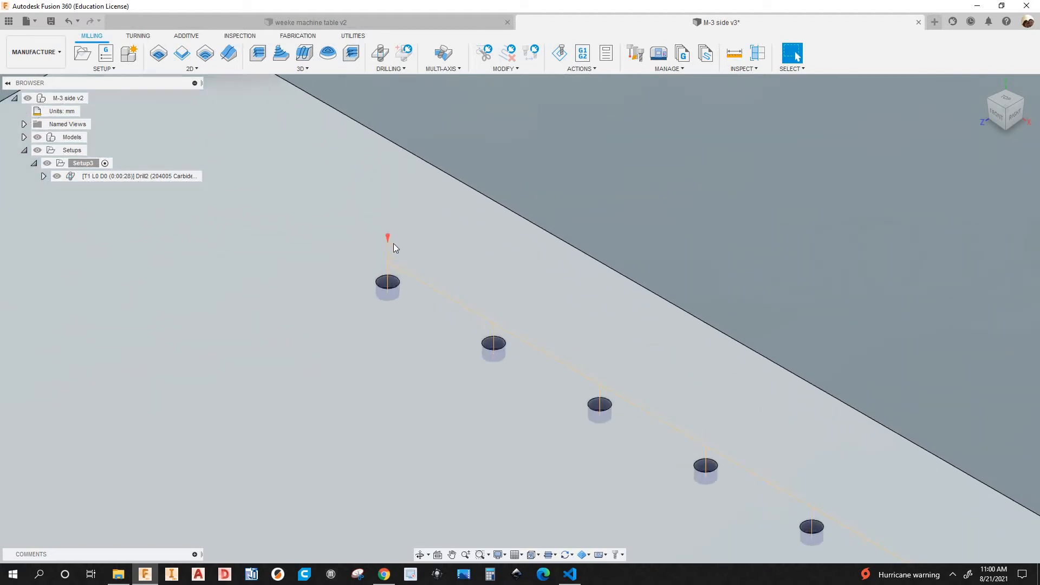
{"action": "scroll", "coordinate": [394, 244], "scroll_direction": "down", "scroll_amount": 5}
{"action": "scroll", "coordinate": [452, 254], "scroll_direction": "down", "scroll_amount": 4}
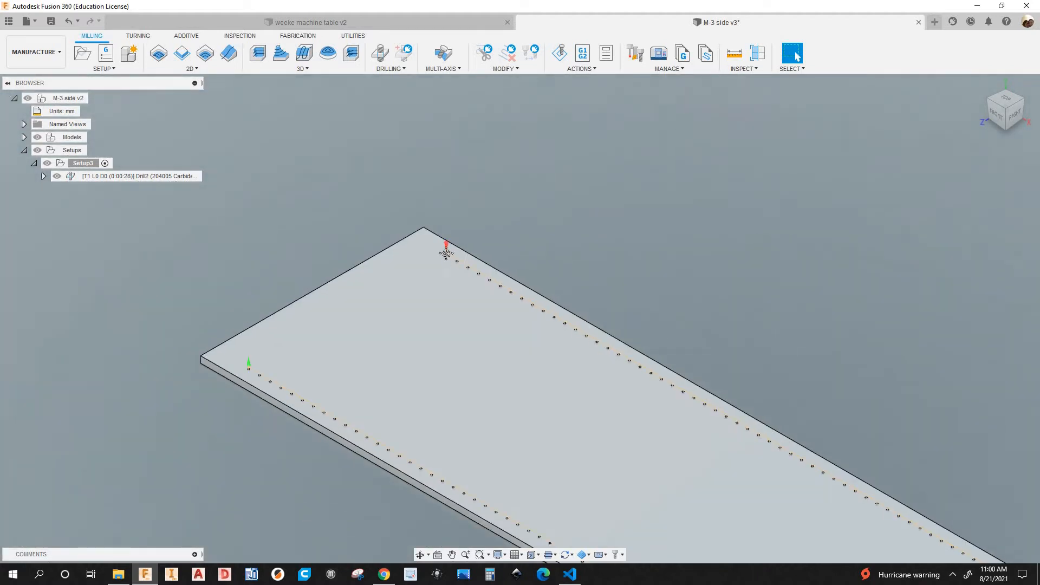
{"action": "scroll", "coordinate": [255, 317], "scroll_direction": "up", "scroll_amount": 2}
{"action": "scroll", "coordinate": [182, 344], "scroll_direction": "up", "scroll_amount": 4}
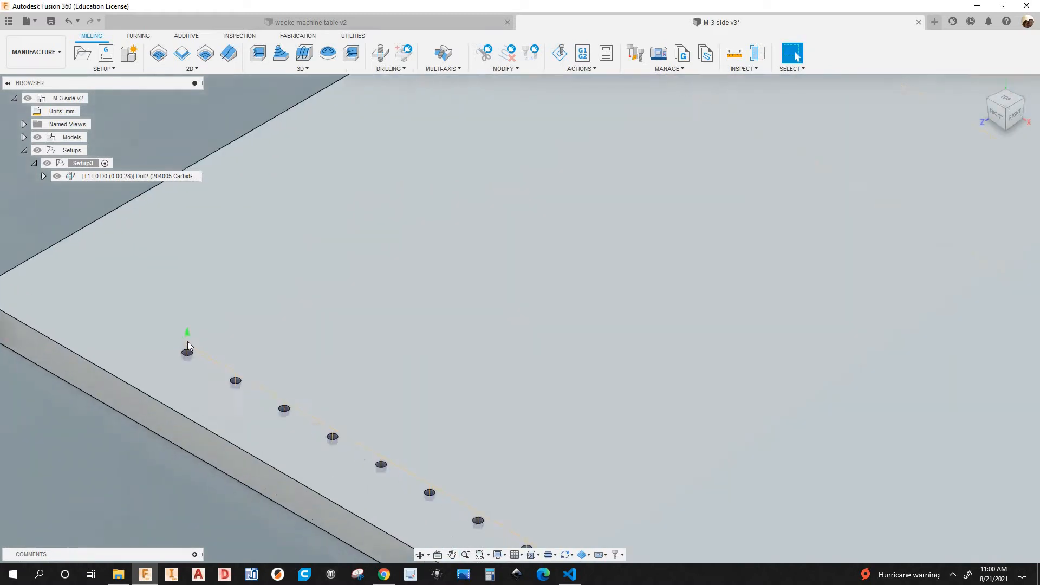
{"action": "scroll", "coordinate": [360, 227], "scroll_direction": "down", "scroll_amount": 4}
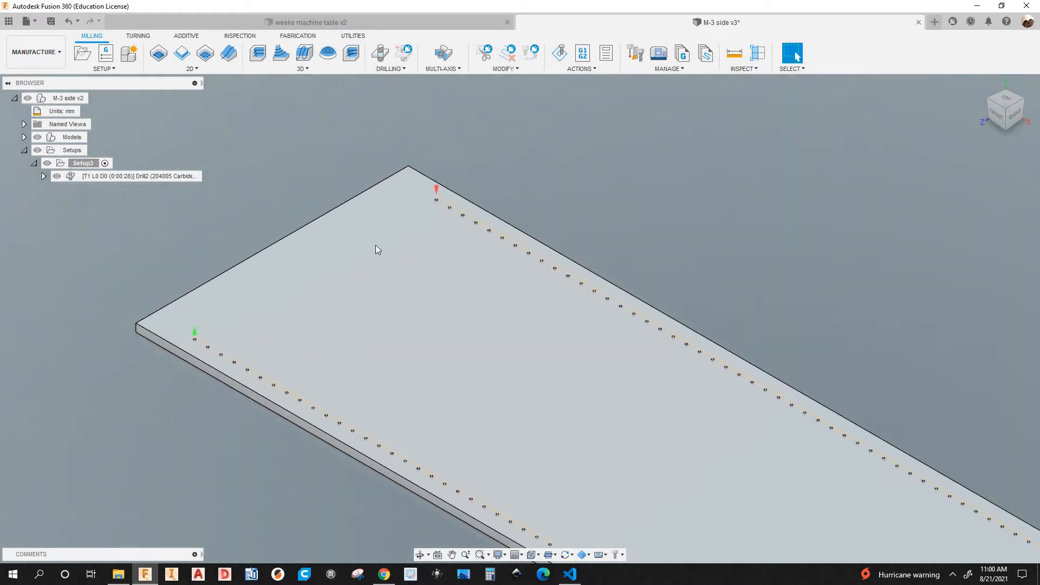
- Trace the toolpath along both hole rows and across the panel, and inspect the horizontal holes in the end edge
{"action": "scroll", "coordinate": [411, 209], "scroll_direction": "down", "scroll_amount": 2}
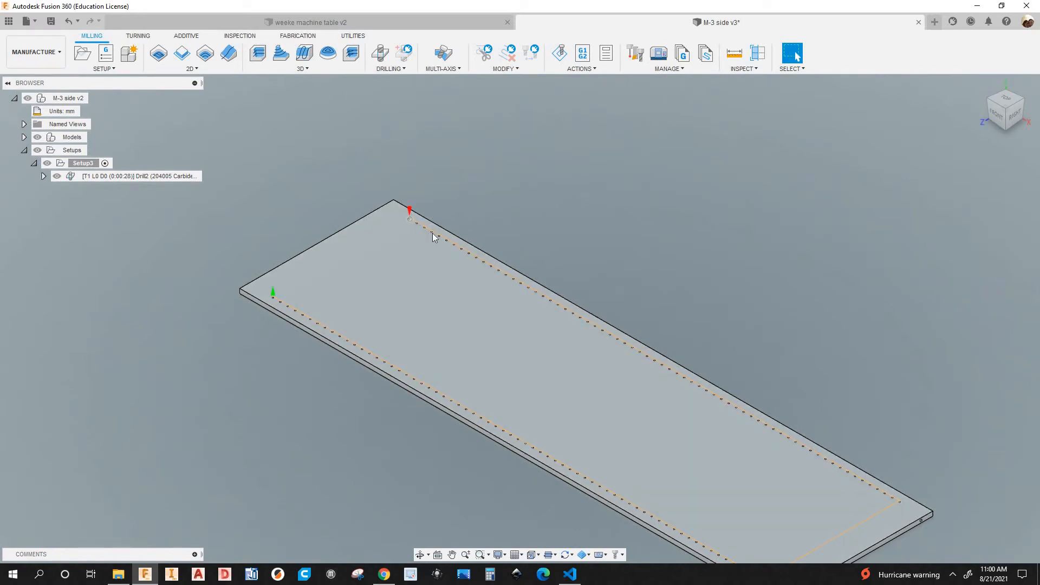
{"action": "middle_click_drag", "start_coordinate": [866, 427], "coordinate": [856, 400]}
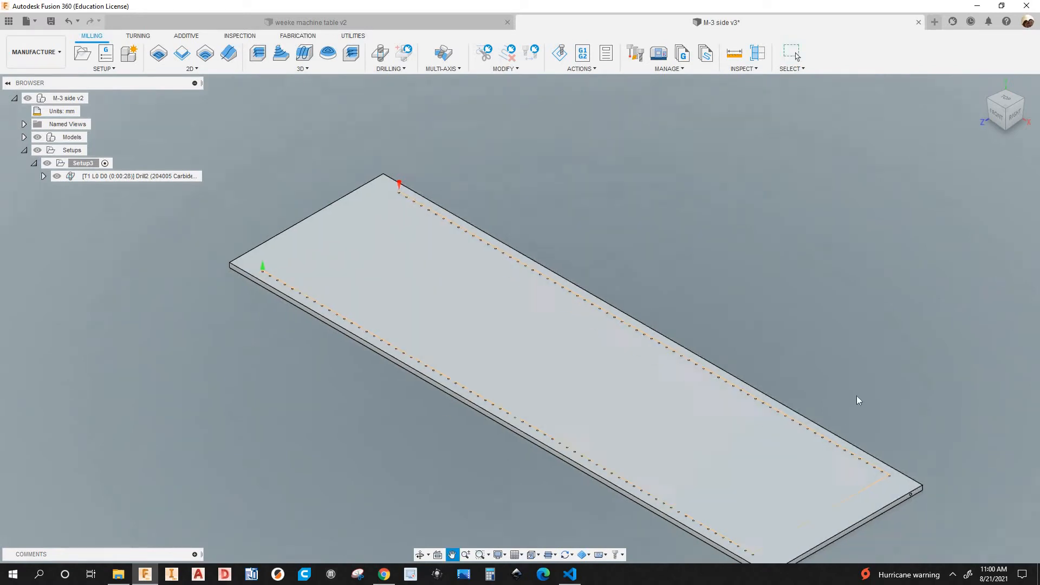
{"action": "scroll", "coordinate": [802, 455], "scroll_direction": "up", "scroll_amount": 2}
{"action": "scroll", "coordinate": [669, 498], "scroll_direction": "down", "scroll_amount": 3}
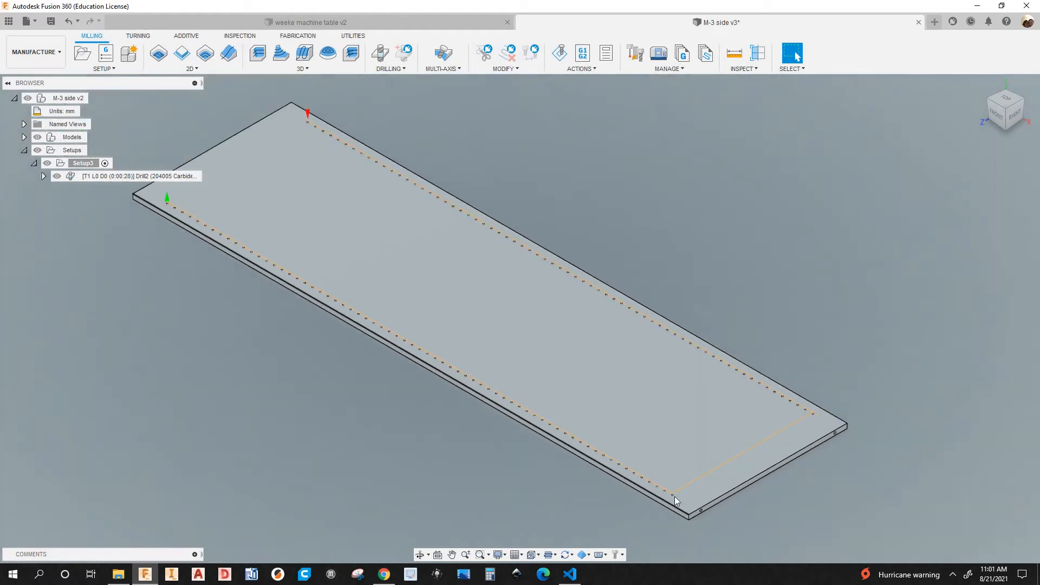
{"action": "scroll", "coordinate": [683, 499], "scroll_direction": "up", "scroll_amount": 3}
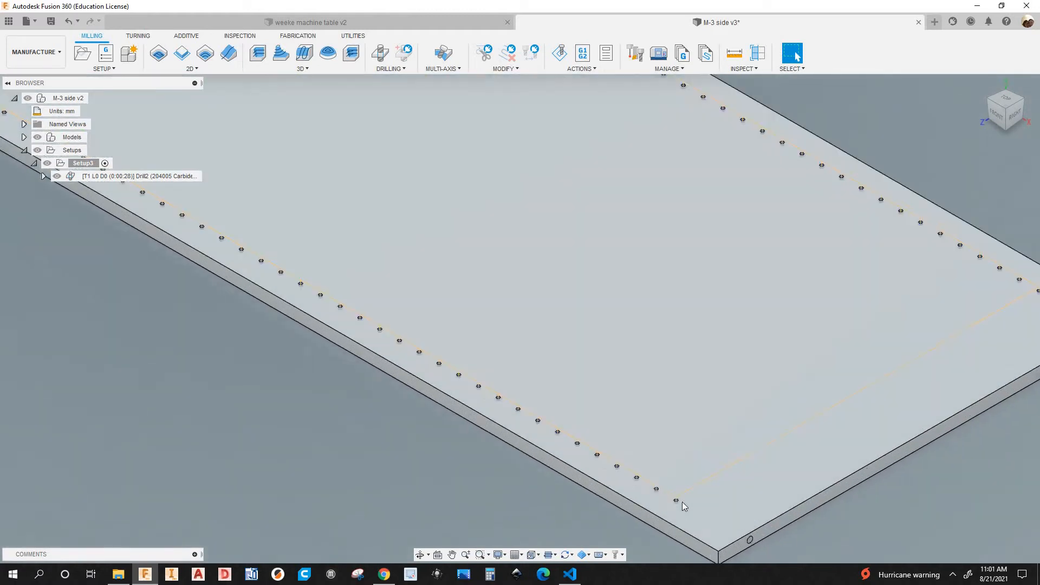
{"action": "scroll", "coordinate": [681, 502], "scroll_direction": "down", "scroll_amount": 1}
{"action": "scroll", "coordinate": [267, 295], "scroll_direction": "down", "scroll_amount": 3}
{"action": "scroll", "coordinate": [167, 307], "scroll_direction": "up", "scroll_amount": 4}
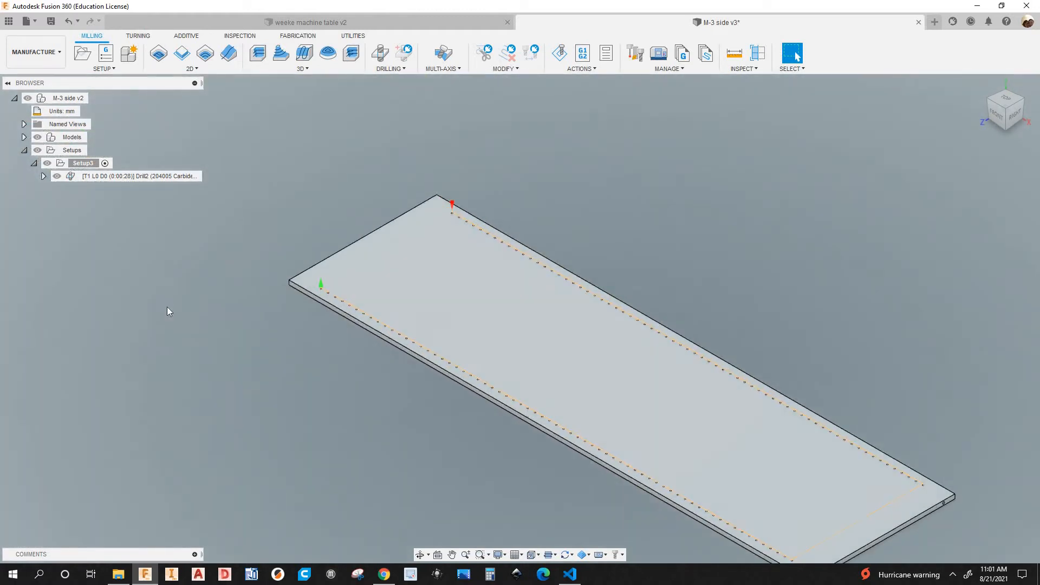
{"action": "scroll", "coordinate": [156, 345], "scroll_direction": "down", "scroll_amount": 5}
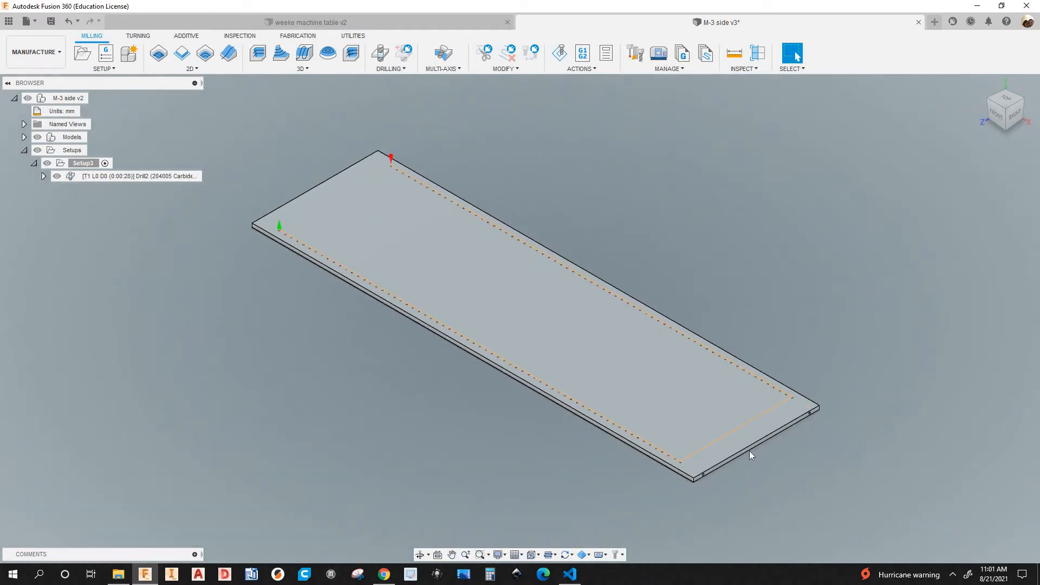
{"action": "scroll", "coordinate": [599, 460], "scroll_direction": "up", "scroll_amount": 3}
{"action": "scroll", "coordinate": [561, 430], "scroll_direction": "down", "scroll_amount": 1}
{"action": "scroll", "coordinate": [561, 431], "scroll_direction": "down", "scroll_amount": 1}
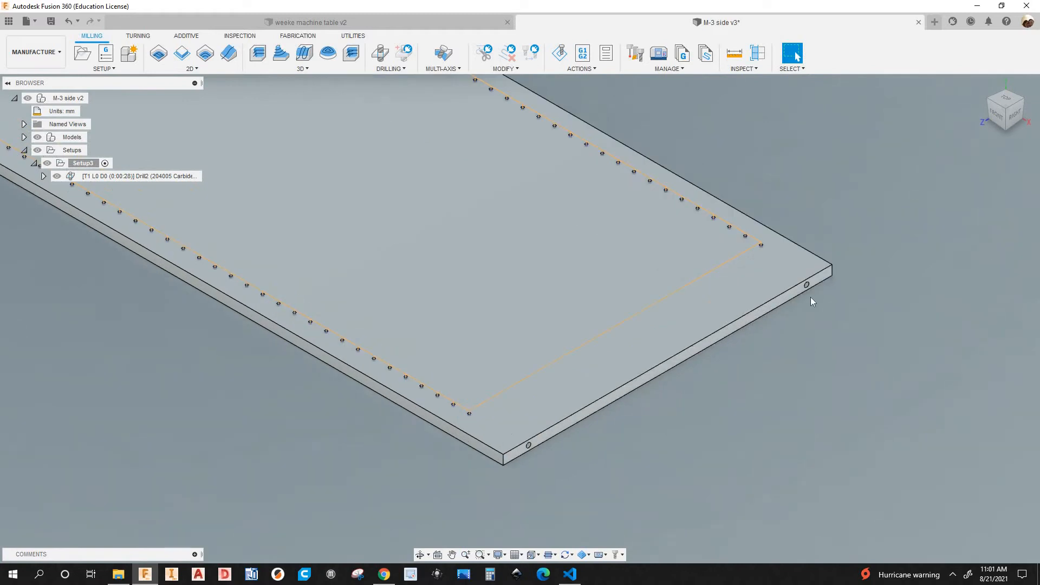
{"action": "scroll", "coordinate": [380, 120], "scroll_direction": "down", "scroll_amount": 1}
{"action": "scroll", "coordinate": [147, 257], "scroll_direction": "up", "scroll_amount": 2}
{"action": "scroll", "coordinate": [148, 258], "scroll_direction": "down", "scroll_amount": 3}
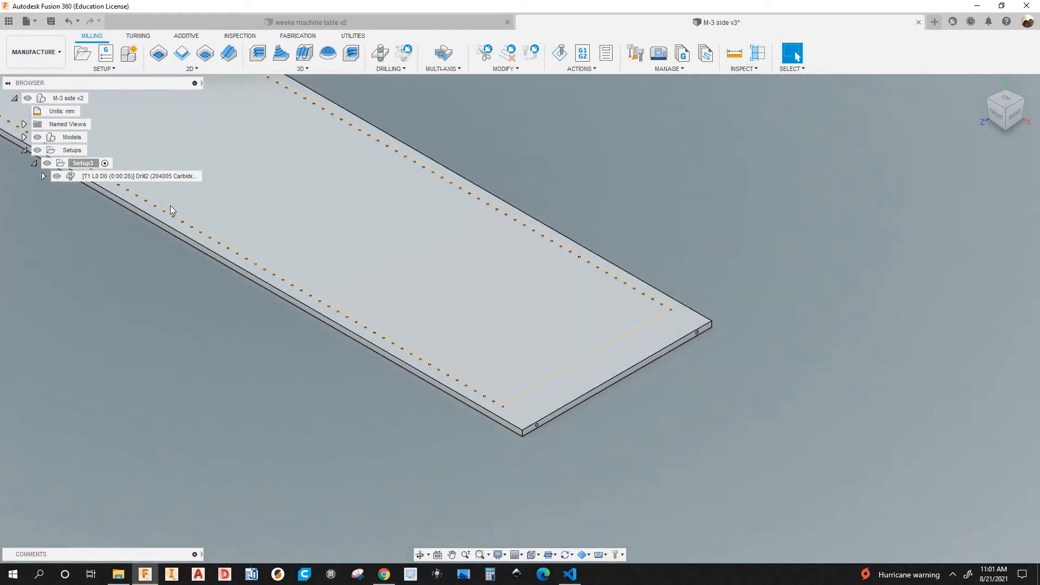
- Rename the drilling operation as 5mm holes
{"action": "left_click", "coordinate": [134, 179]}
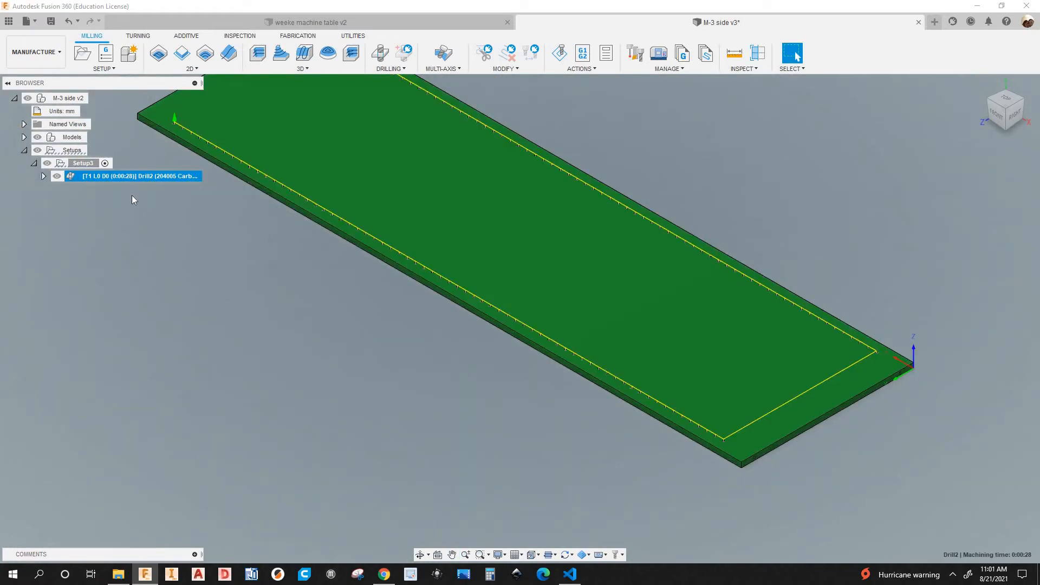
{"action": "scroll", "coordinate": [221, 242], "scroll_direction": "down", "scroll_amount": 2}
{"action": "left_click", "coordinate": [156, 175]}
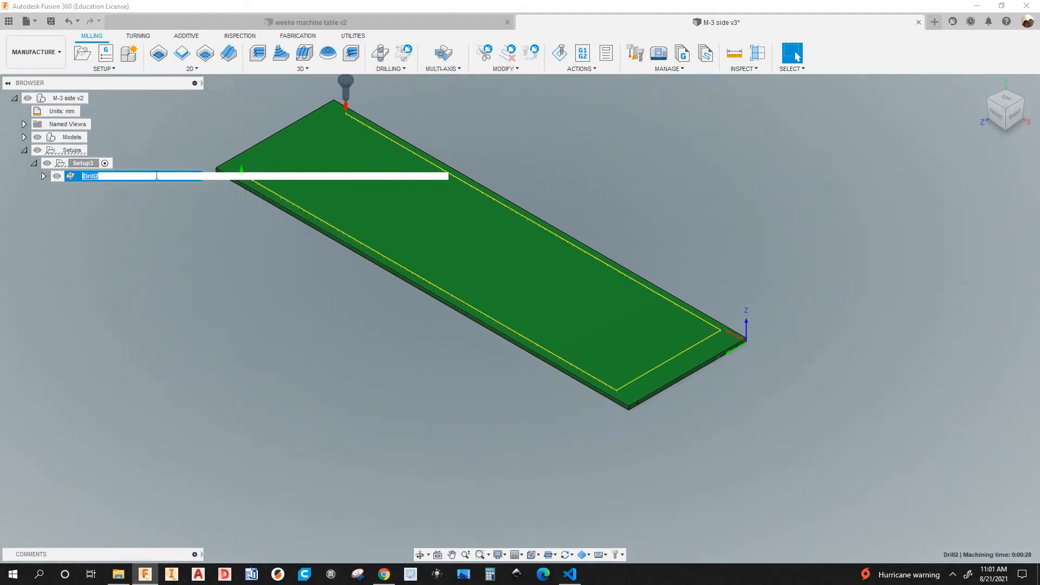
{"action": "type", "text": "5mm holes"}
{"action": "key", "text": "Return"}
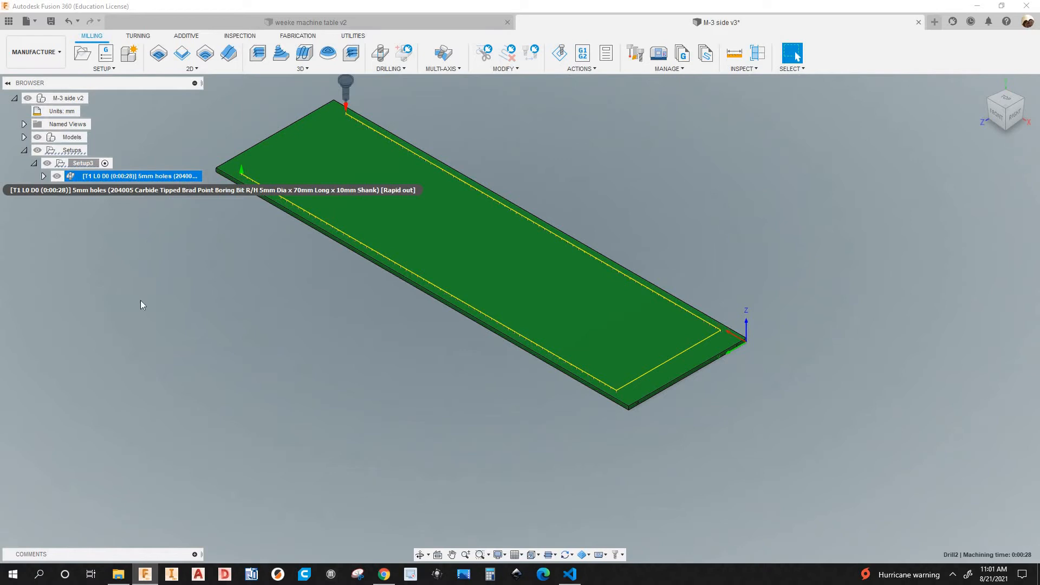
- Duplicate the 5mm holes operation within the setup and select the copy
{"action": "right_click", "coordinate": [137, 178]}
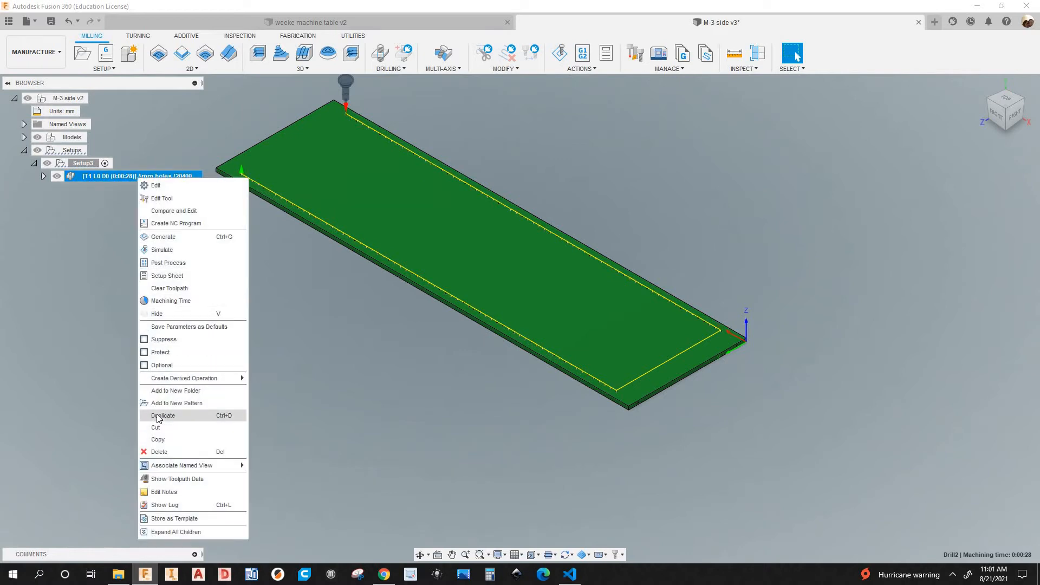
{"action": "left_click", "coordinate": [158, 415]}
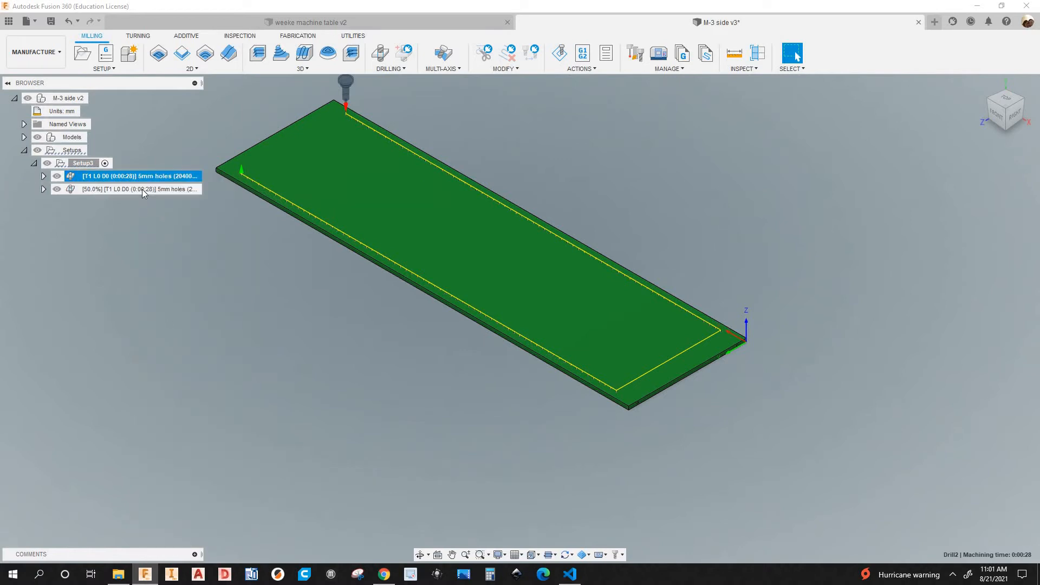
{"action": "left_click", "coordinate": [142, 189]}
{"action": "scroll", "coordinate": [723, 352], "scroll_direction": "up", "scroll_amount": 5}
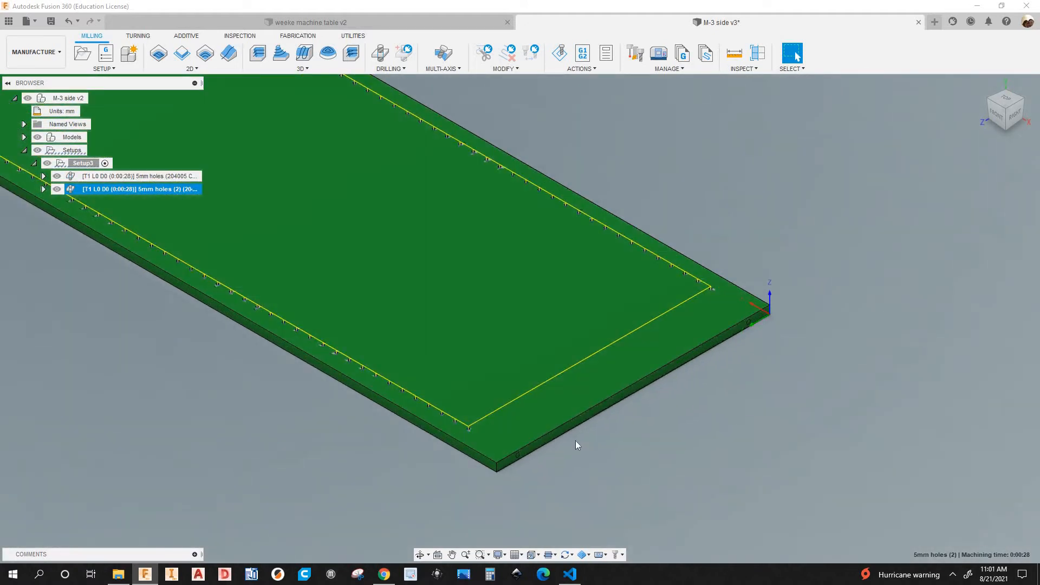
{"action": "scroll", "coordinate": [742, 342], "scroll_direction": "down", "scroll_amount": 2}
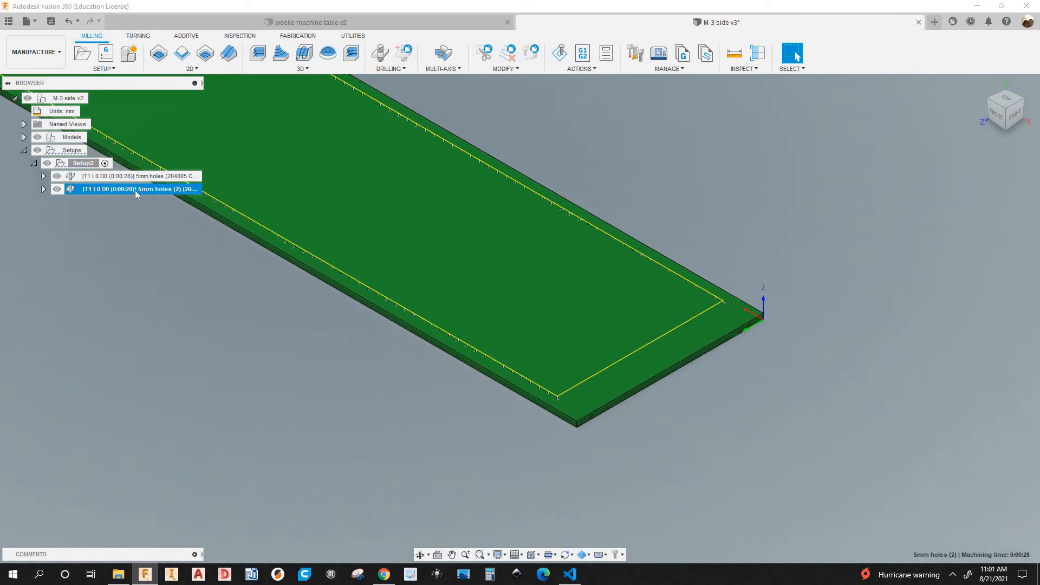
- Change the copied operation's tool to the 9 mm 180° drill 204090 from the WEEKE CNC DRILLING library and set its spindle speed to 7500 rpm
{"action": "right_click", "coordinate": [136, 190]}
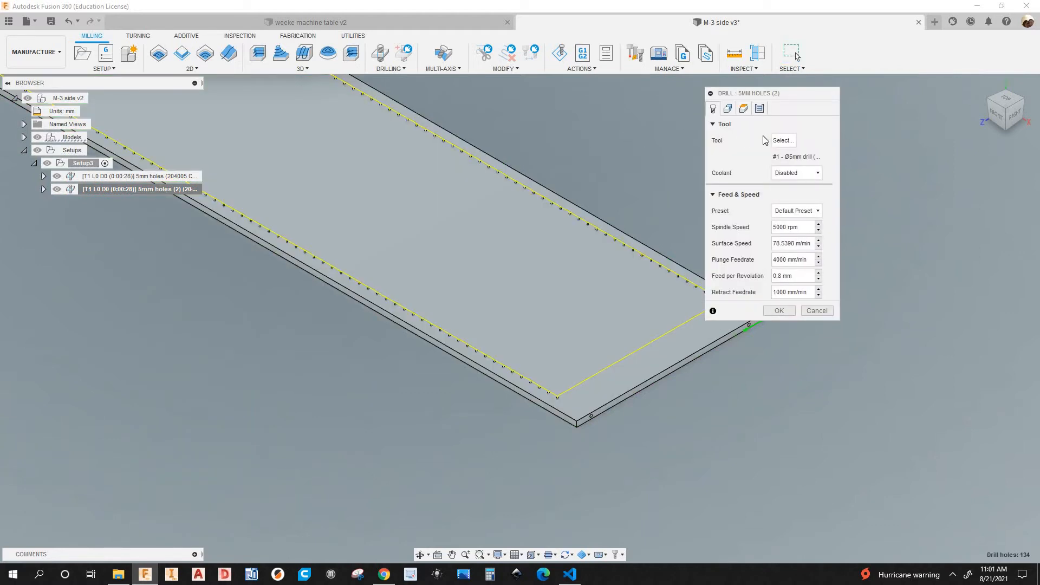
{"action": "left_click", "coordinate": [782, 142]}
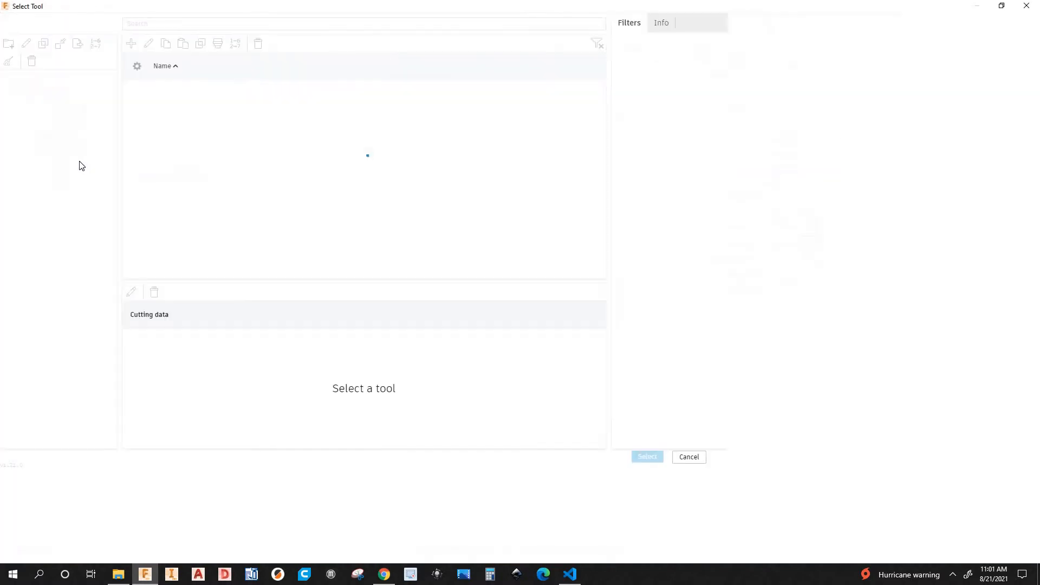
{"action": "left_click", "coordinate": [76, 153]}
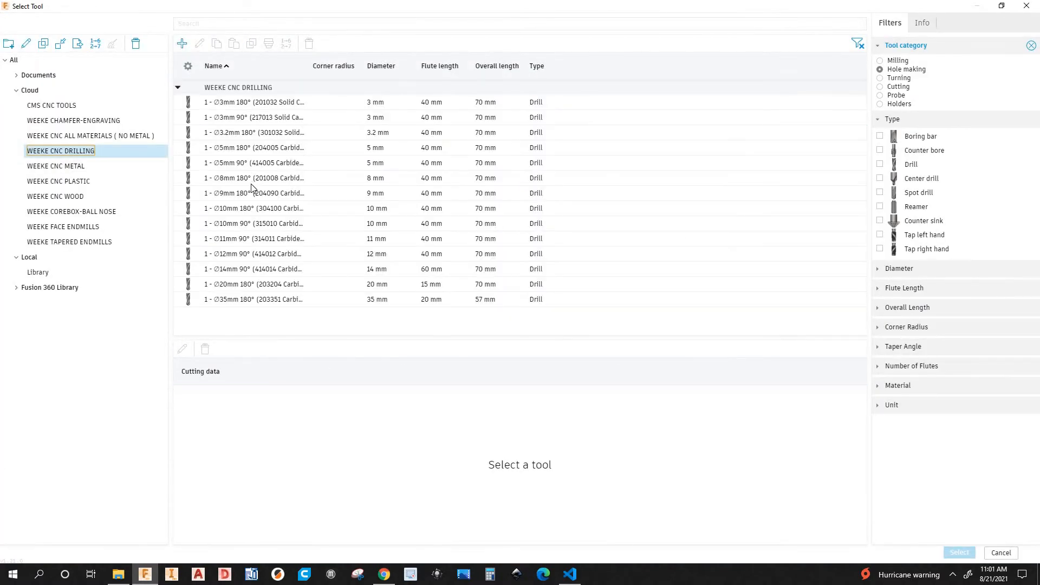
{"action": "left_click", "coordinate": [250, 196]}
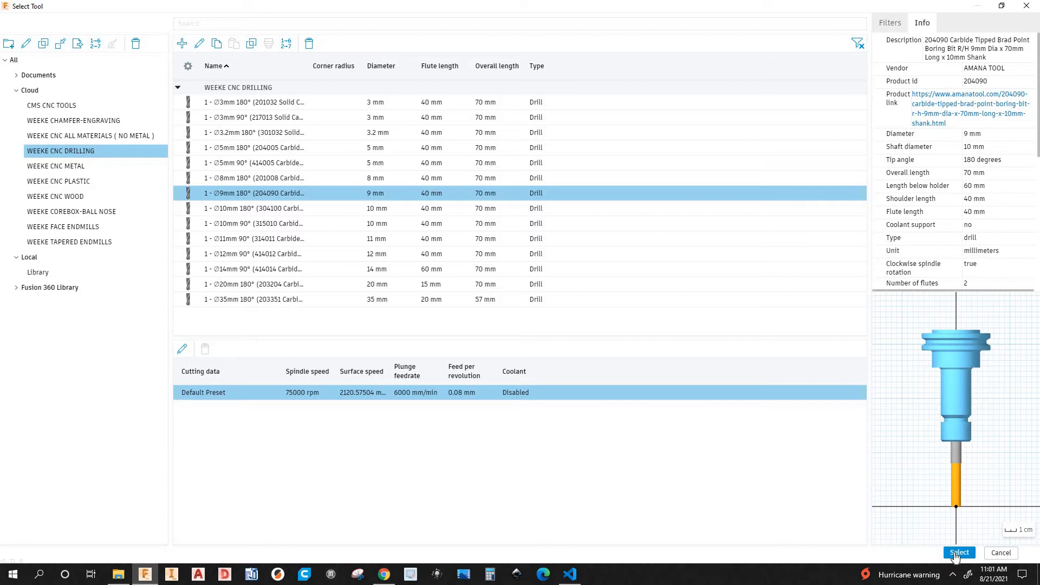
{"action": "left_click", "coordinate": [957, 553]}
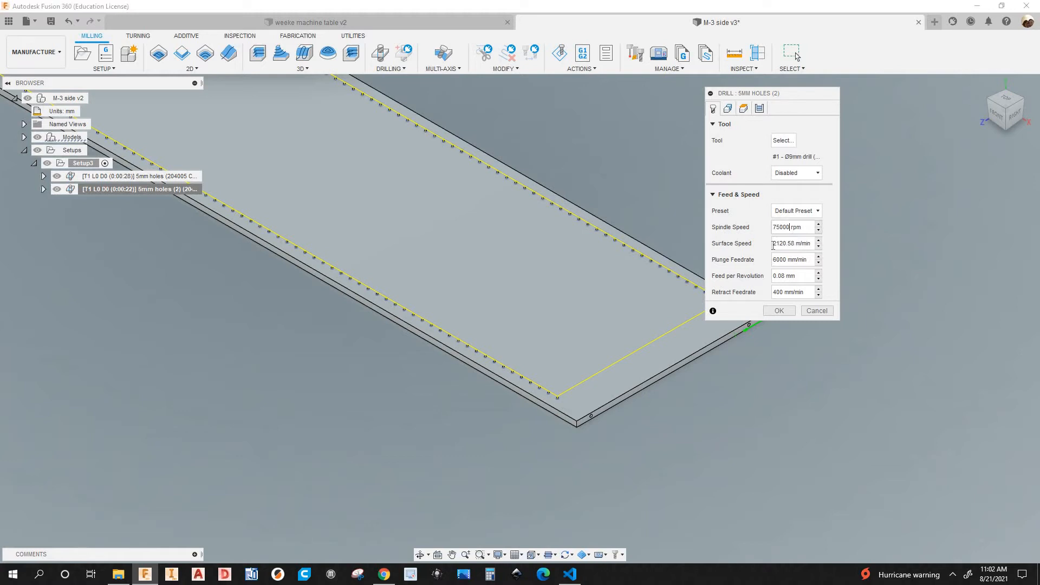
{"action": "key", "text": "BackSpace"}
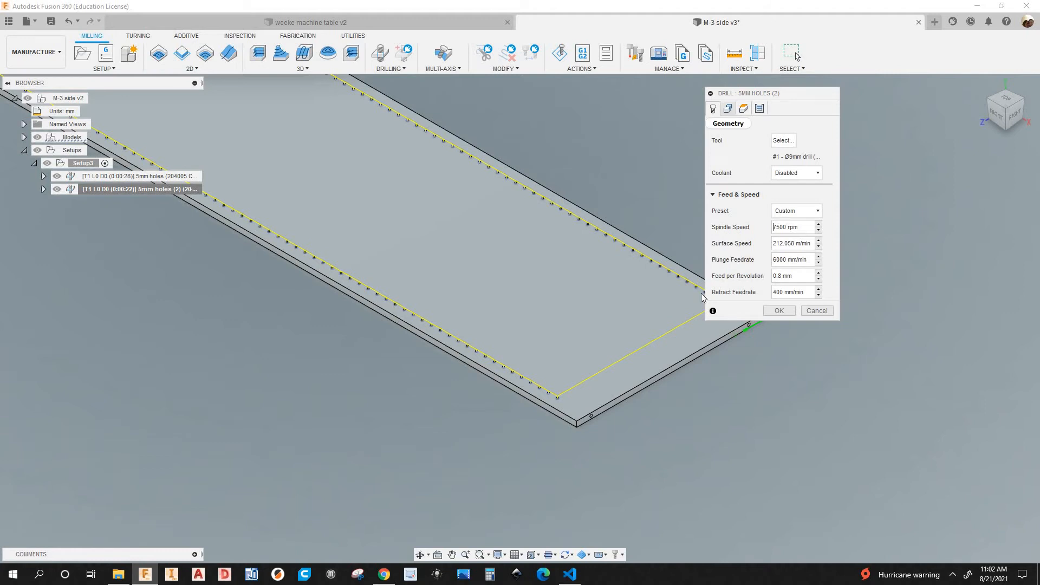
- Examine the horizontal holes in the panel's end edge and the axis directions at the origin corner while reviewing the copied operation's geometry
{"action": "left_click", "coordinate": [728, 109]}
{"action": "scroll", "coordinate": [634, 423], "scroll_direction": "down", "scroll_amount": 2}
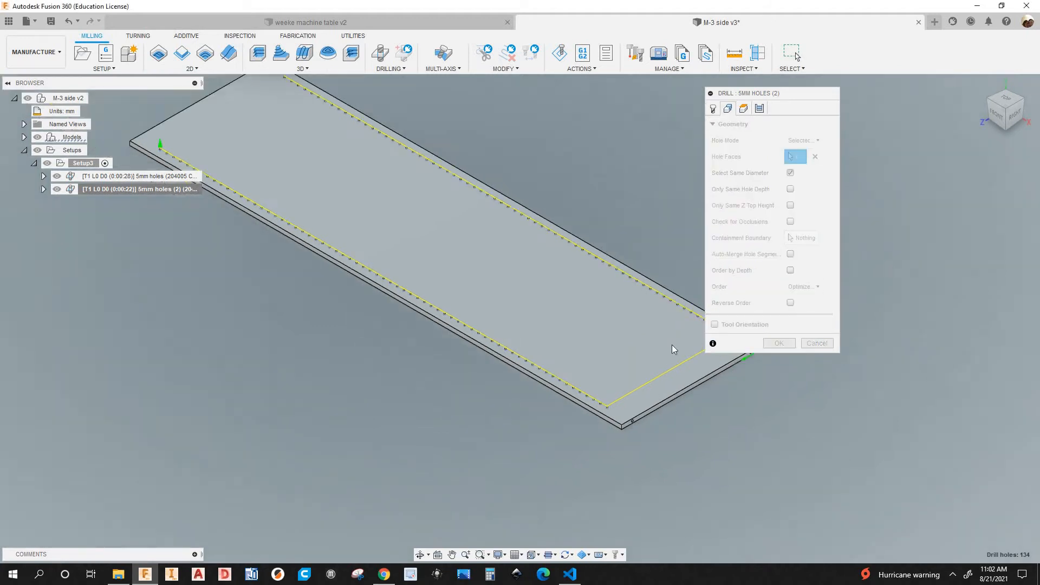
{"action": "middle_click_drag", "start_coordinate": [671, 344], "coordinate": [583, 347]}
{"action": "scroll", "coordinate": [686, 328], "scroll_direction": "up", "scroll_amount": 2}
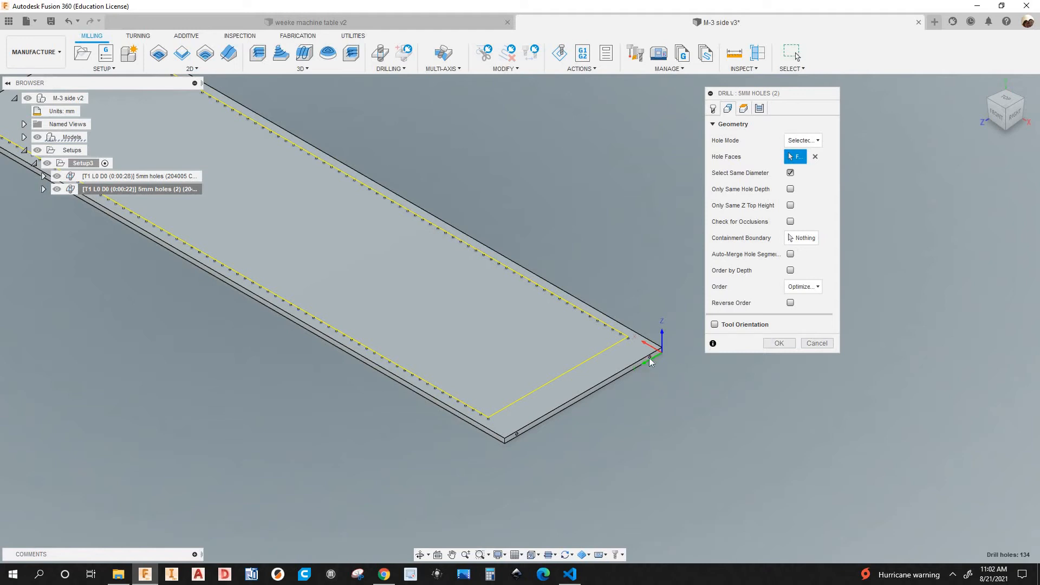
{"action": "scroll", "coordinate": [671, 366], "scroll_direction": "up", "scroll_amount": 5}
{"action": "scroll", "coordinate": [626, 340], "scroll_direction": "up", "scroll_amount": 5}
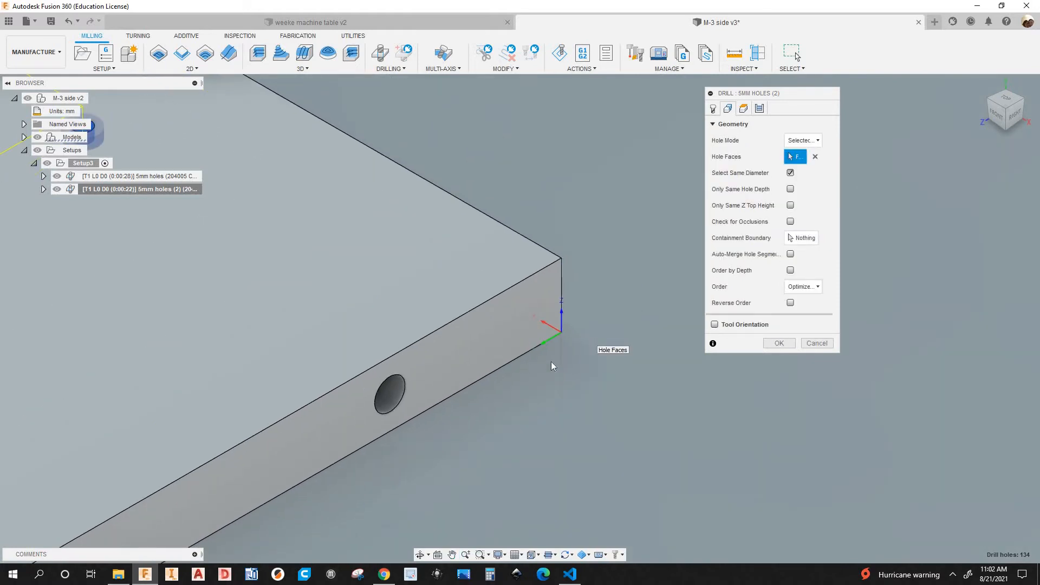
{"action": "scroll", "coordinate": [613, 356], "scroll_direction": "down", "scroll_amount": 5}
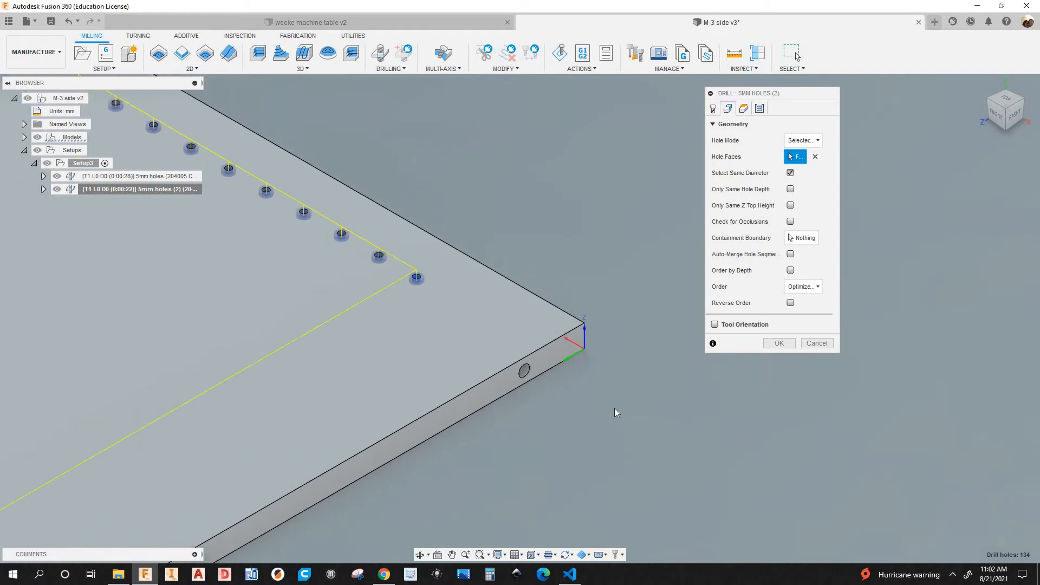
{"action": "scroll", "coordinate": [627, 387], "scroll_direction": "down", "scroll_amount": 5}
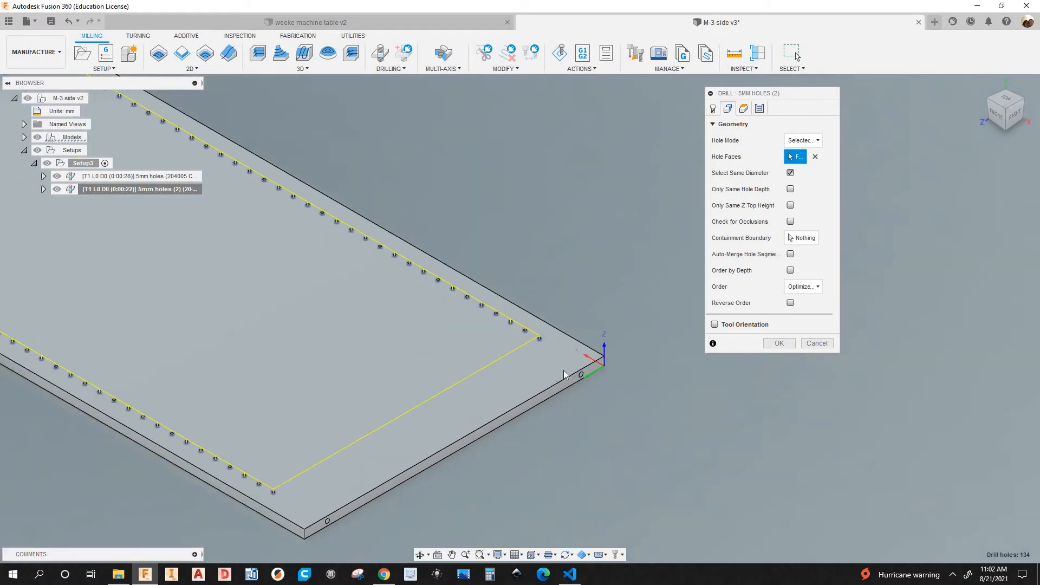
{"action": "scroll", "coordinate": [522, 379], "scroll_direction": "up", "scroll_amount": 5}
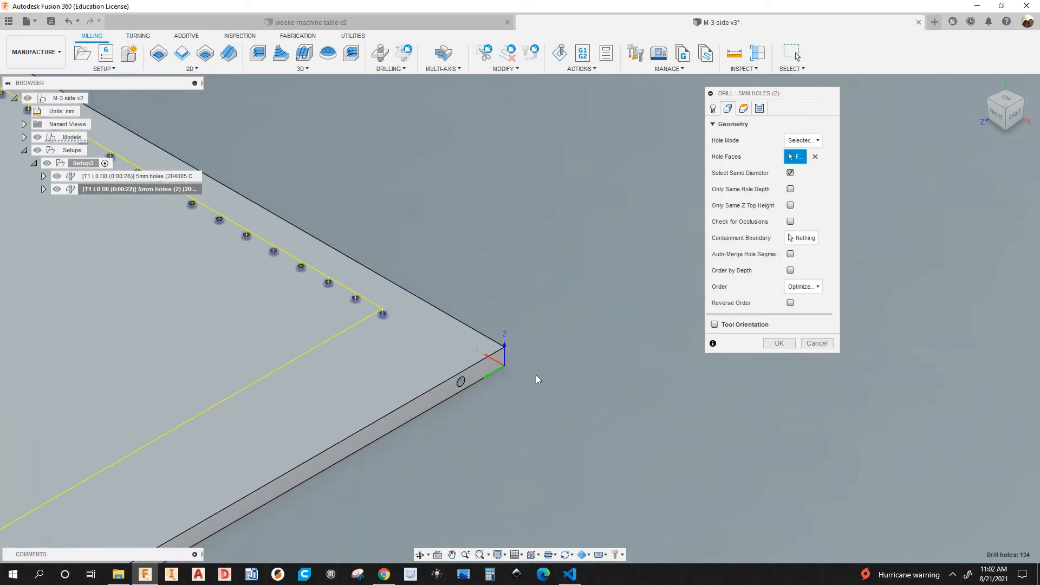
{"action": "scroll", "coordinate": [544, 375], "scroll_direction": "up", "scroll_amount": 3}
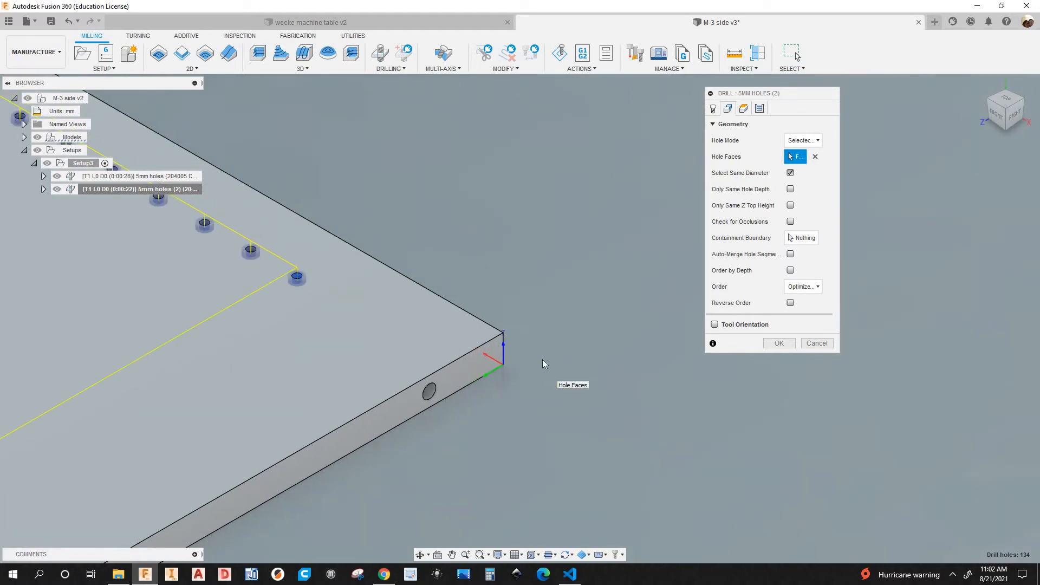
{"action": "scroll", "coordinate": [638, 357], "scroll_direction": "down", "scroll_amount": 5}
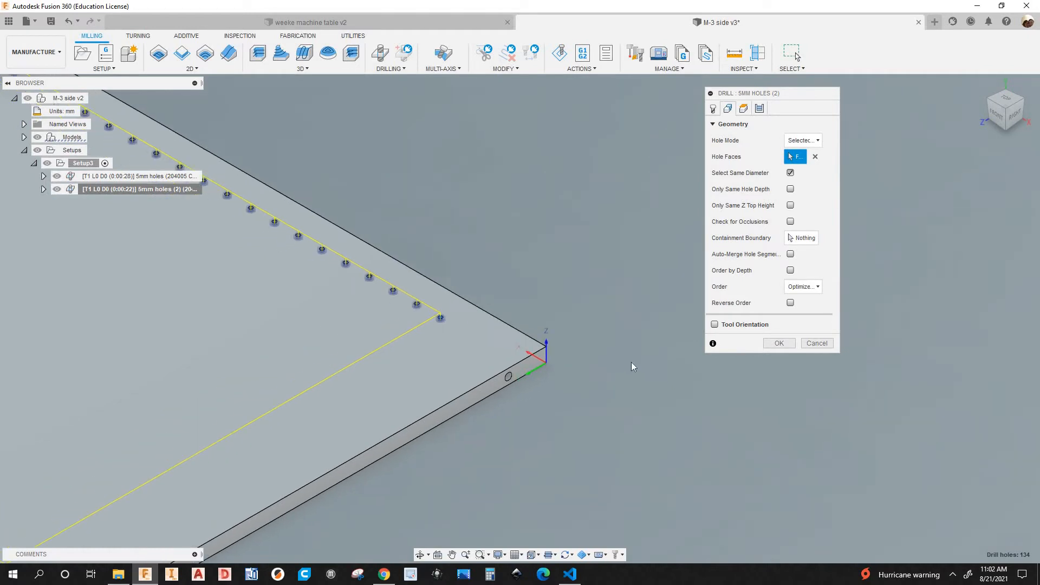
{"action": "scroll", "coordinate": [596, 388], "scroll_direction": "down", "scroll_amount": 4}
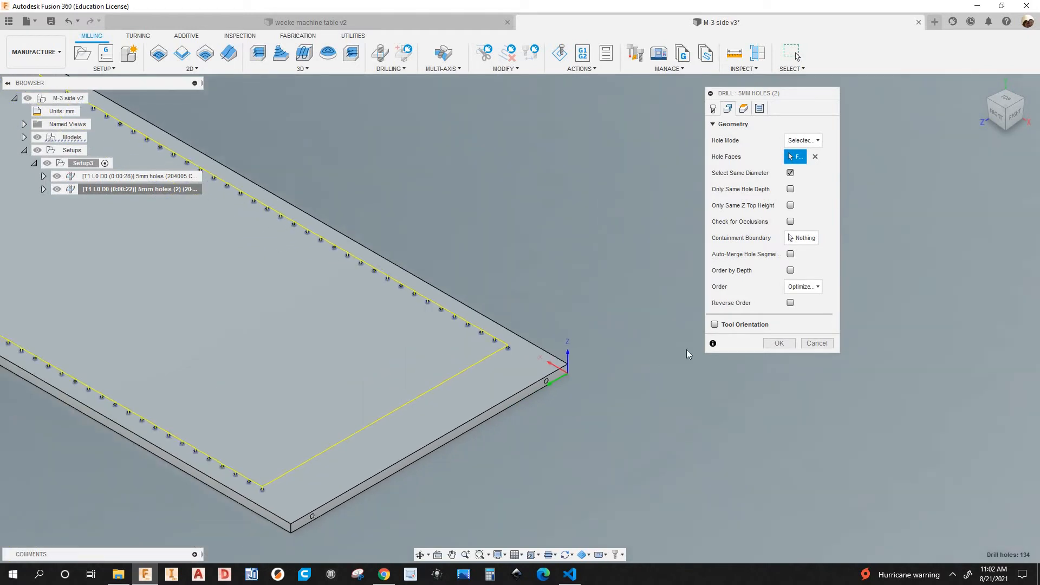
- Enable Tool Orientation with the Z axis along the panel's long edge and the X axis along the end face's lower edge
{"action": "left_click", "coordinate": [715, 325]}
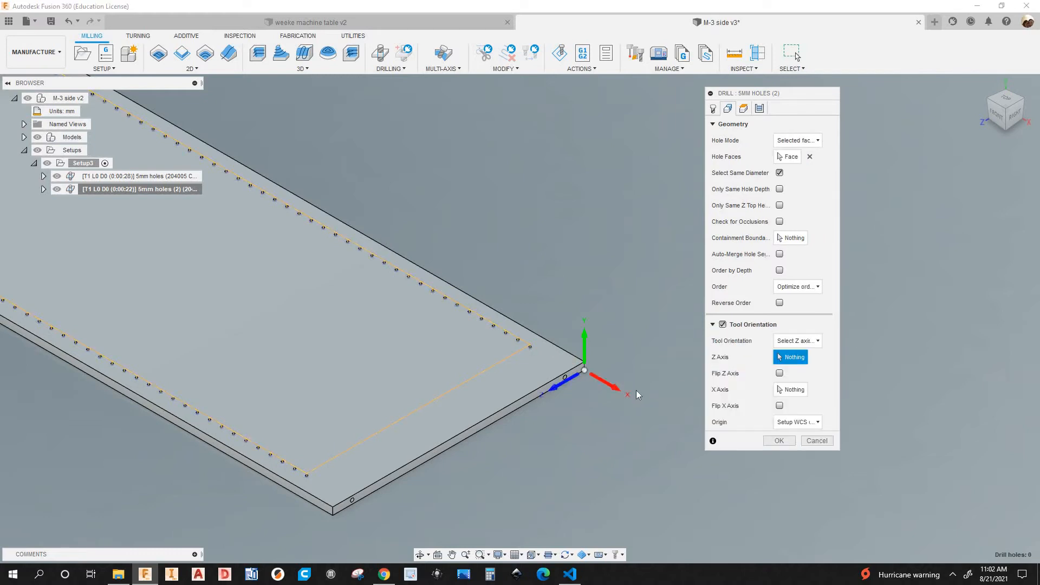
{"action": "scroll", "coordinate": [636, 390], "scroll_direction": "up", "scroll_amount": 5}
{"action": "scroll", "coordinate": [595, 368], "scroll_direction": "up", "scroll_amount": 3}
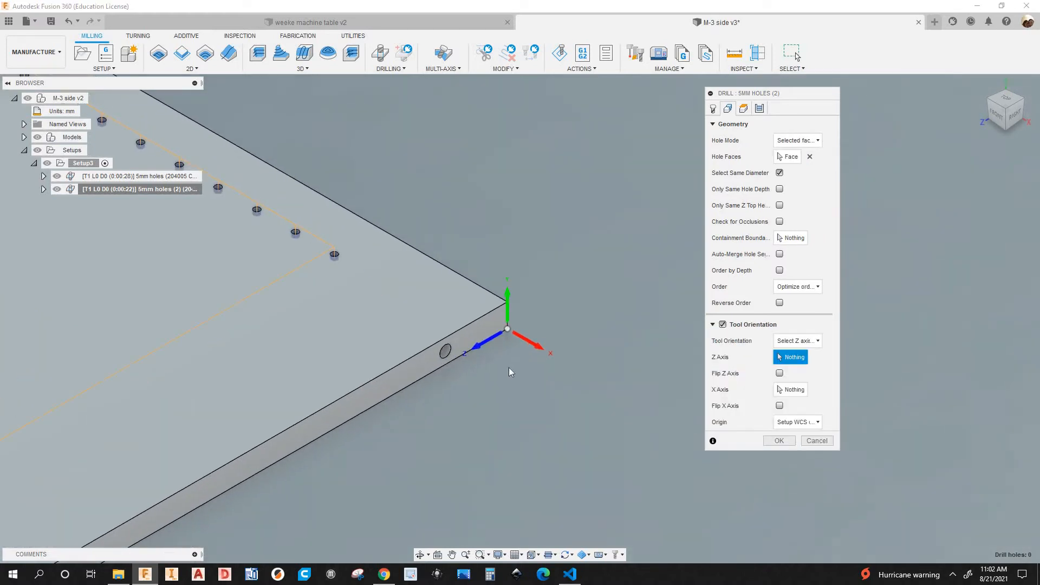
{"action": "scroll", "coordinate": [547, 344], "scroll_direction": "down", "scroll_amount": 4}
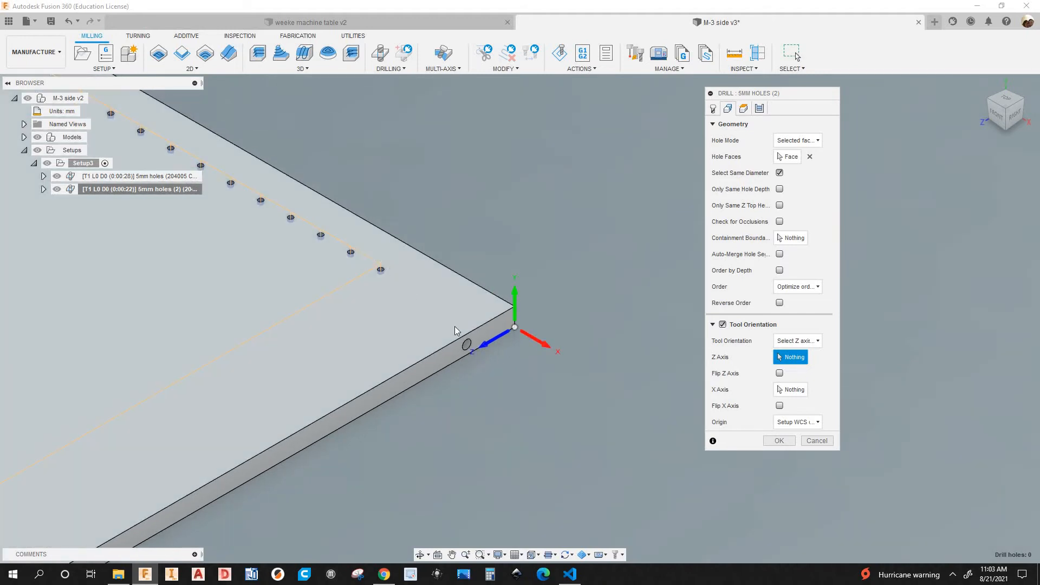
{"action": "scroll", "coordinate": [501, 362], "scroll_direction": "up", "scroll_amount": 1}
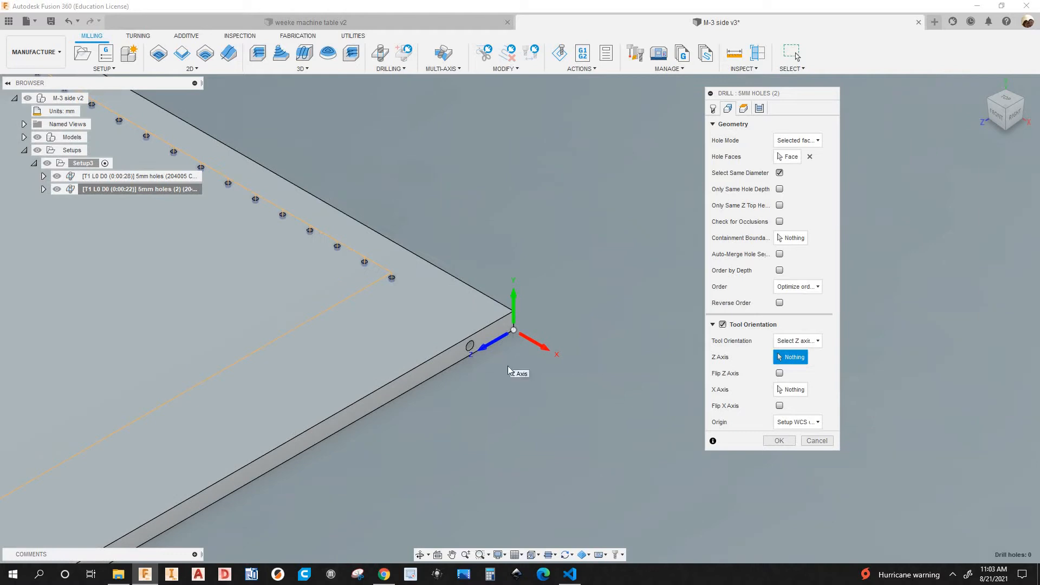
{"action": "scroll", "coordinate": [481, 364], "scroll_direction": "up", "scroll_amount": 3}
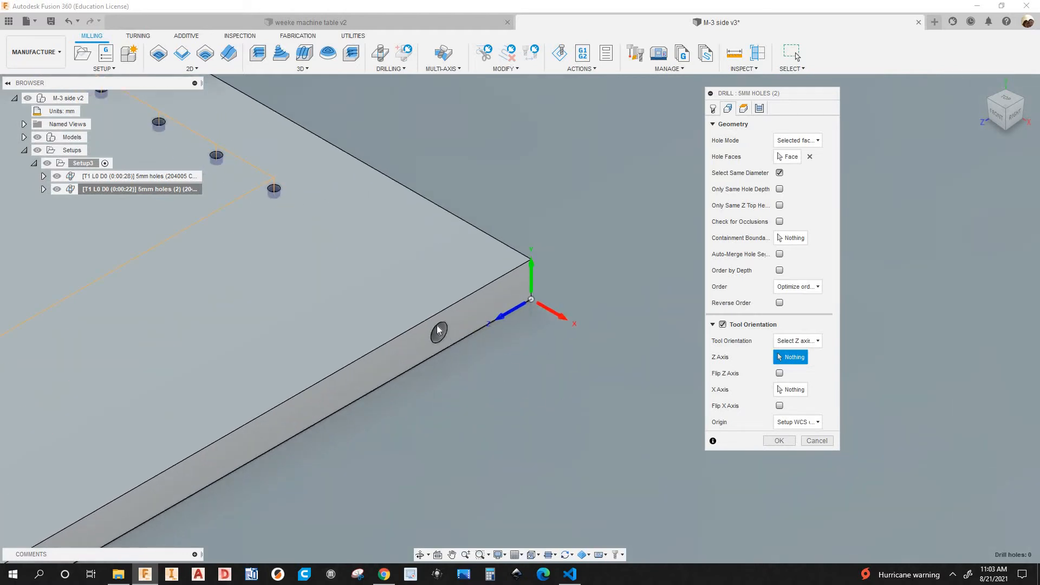
{"action": "scroll", "coordinate": [492, 333], "scroll_direction": "down", "scroll_amount": 2}
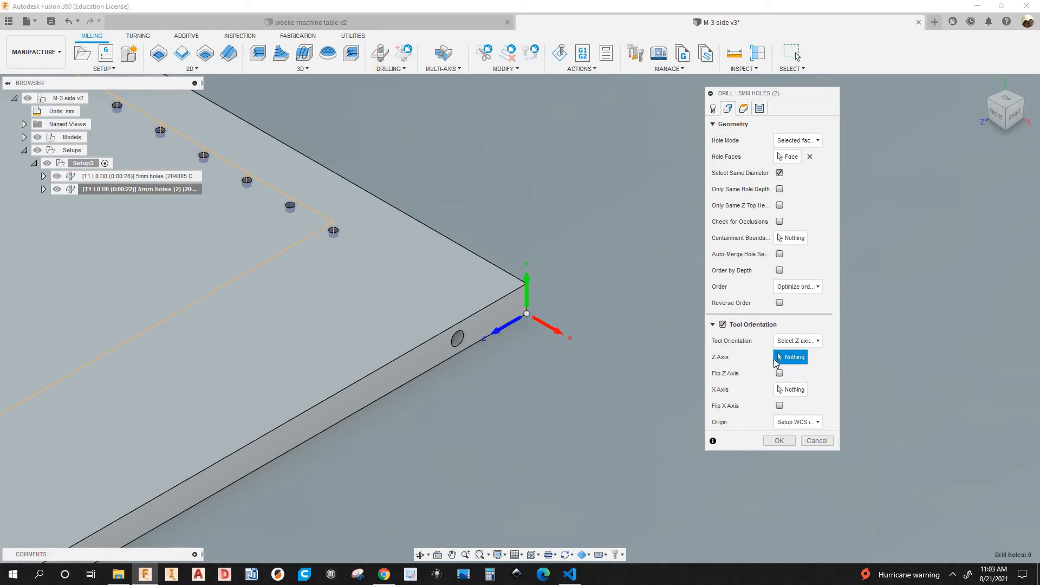
{"action": "scroll", "coordinate": [448, 176], "scroll_direction": "up", "scroll_amount": 5}
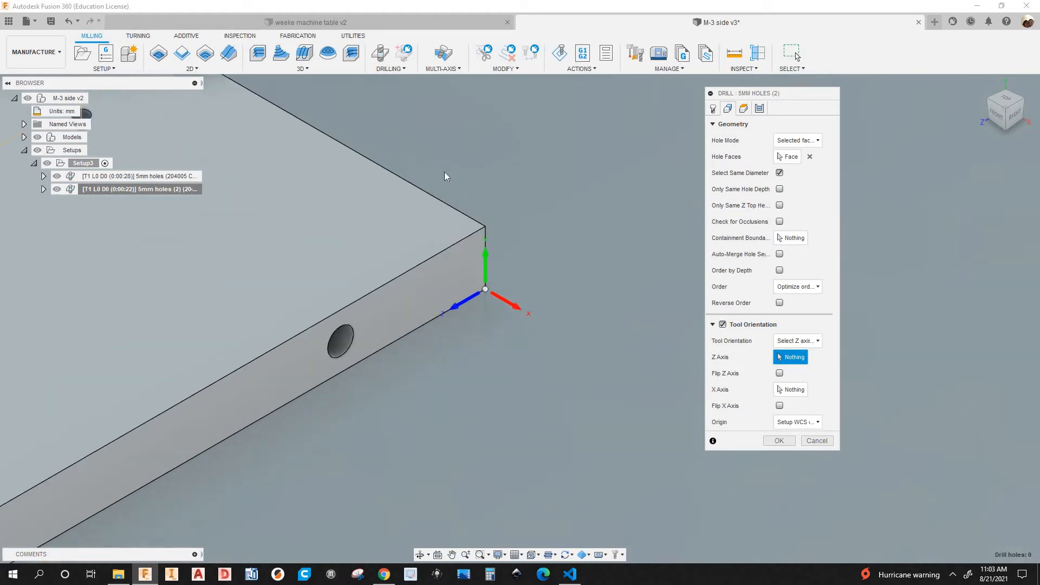
{"action": "left_click", "coordinate": [459, 242]}
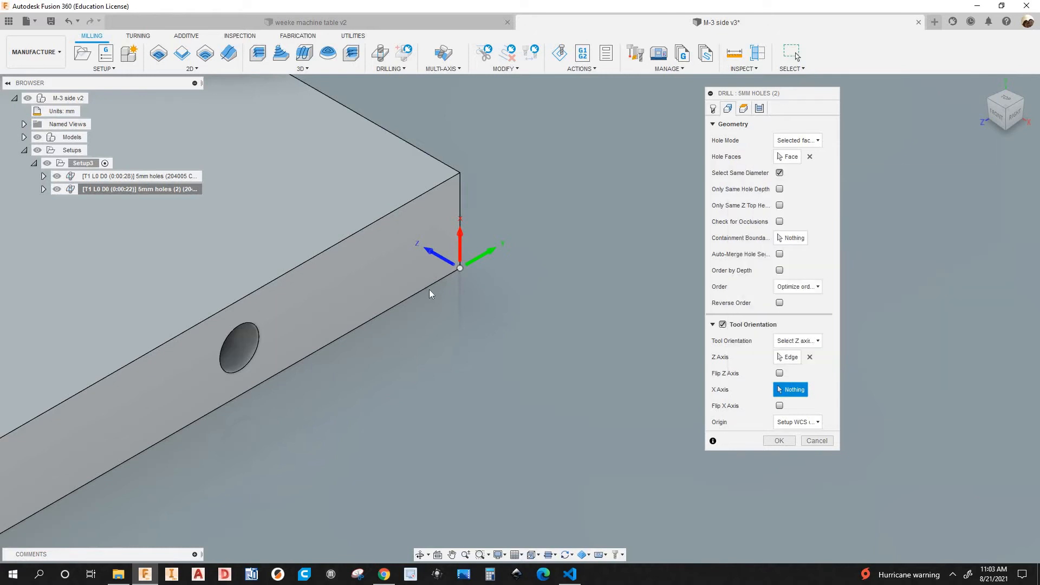
{"action": "left_click", "coordinate": [427, 289]}
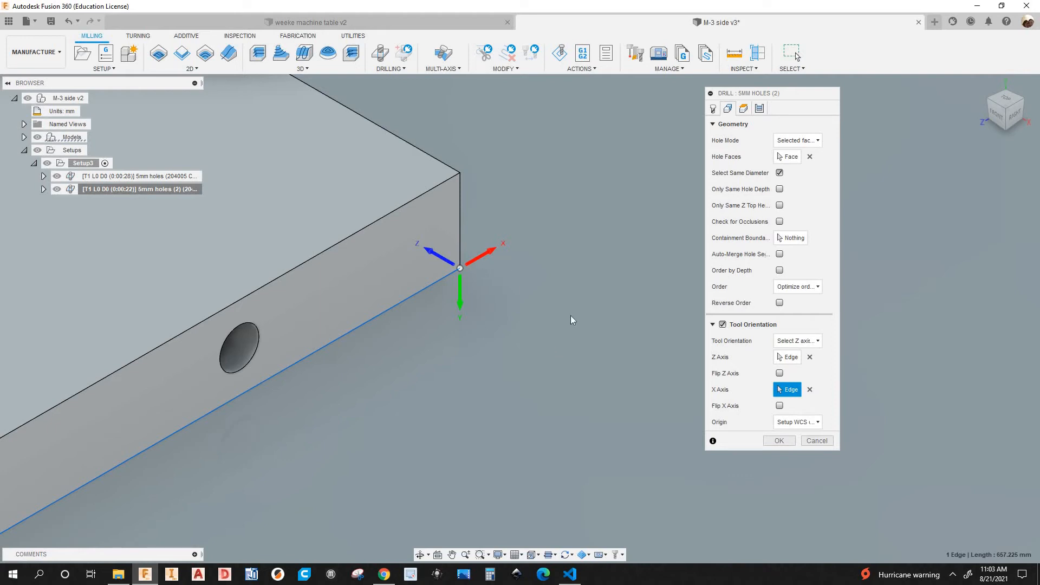
- Replace the copied operation's hole faces with the horizontal hole near the origin corner in the panel's end edge
{"action": "scroll", "coordinate": [570, 315], "scroll_direction": "down", "scroll_amount": 1}
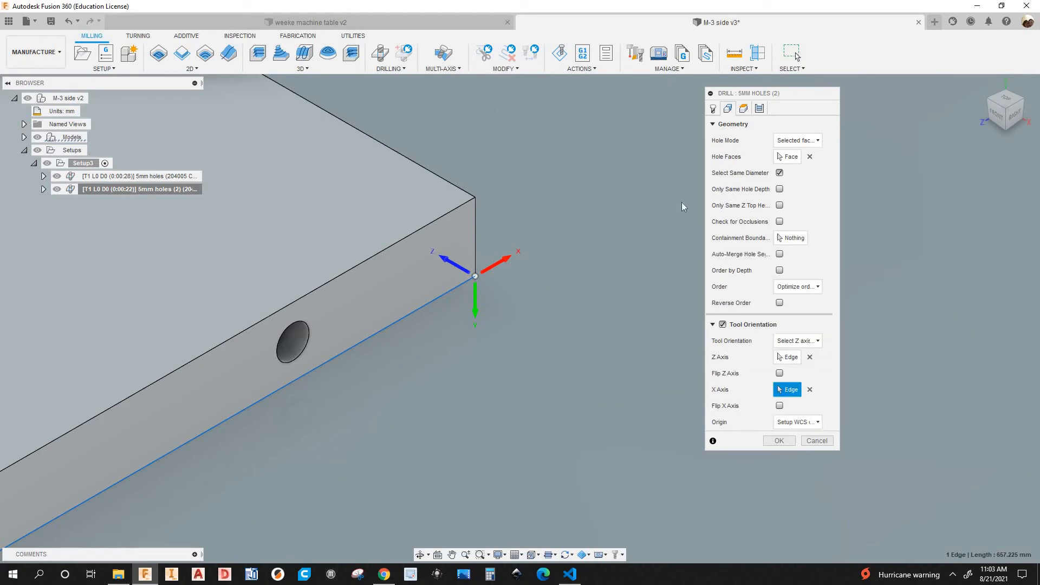
{"action": "scroll", "coordinate": [662, 292], "scroll_direction": "down", "scroll_amount": 1}
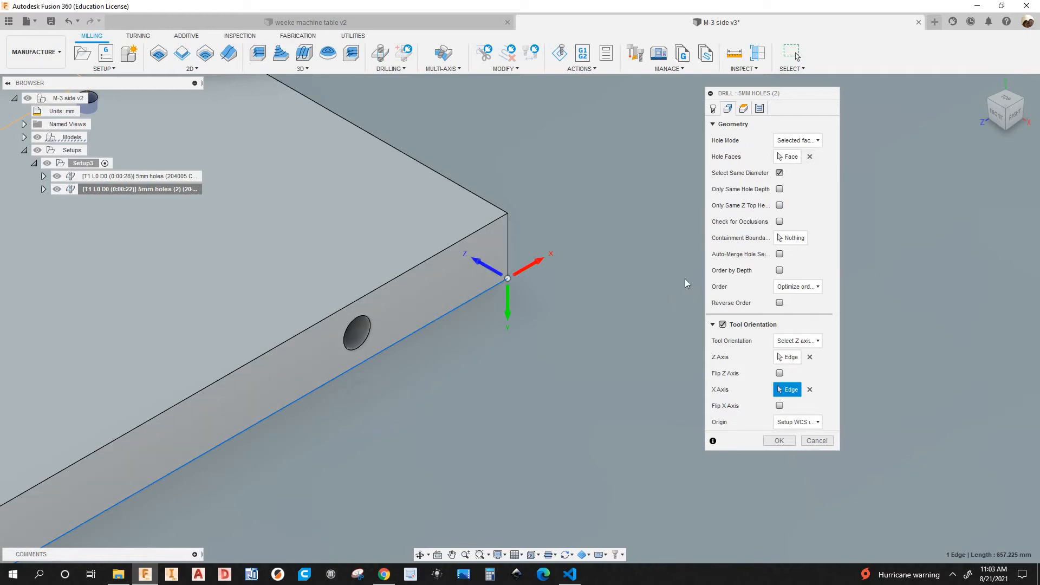
{"action": "scroll", "coordinate": [685, 278], "scroll_direction": "down", "scroll_amount": 5}
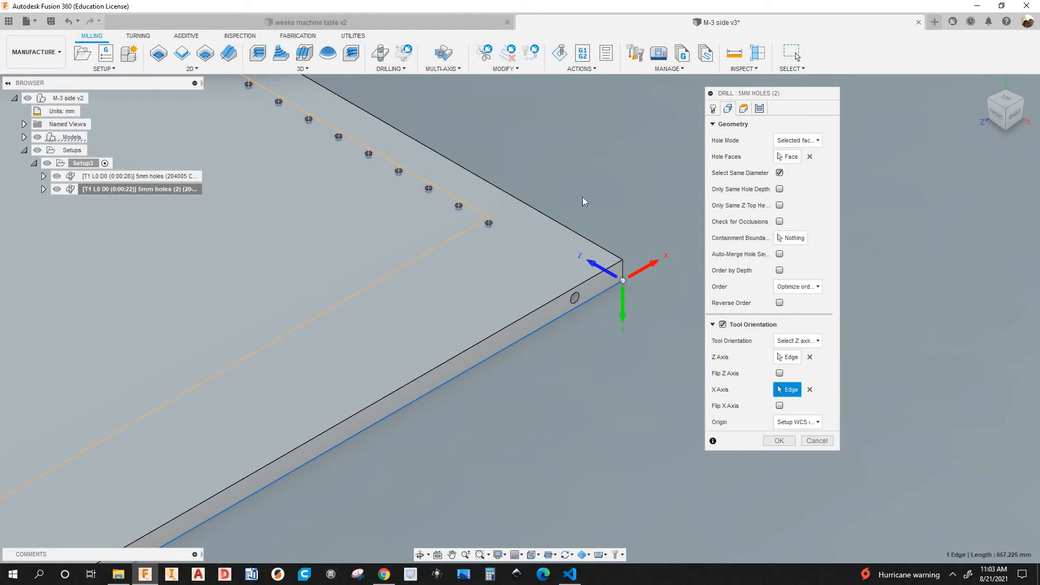
{"action": "scroll", "coordinate": [619, 214], "scroll_direction": "down", "scroll_amount": 1}
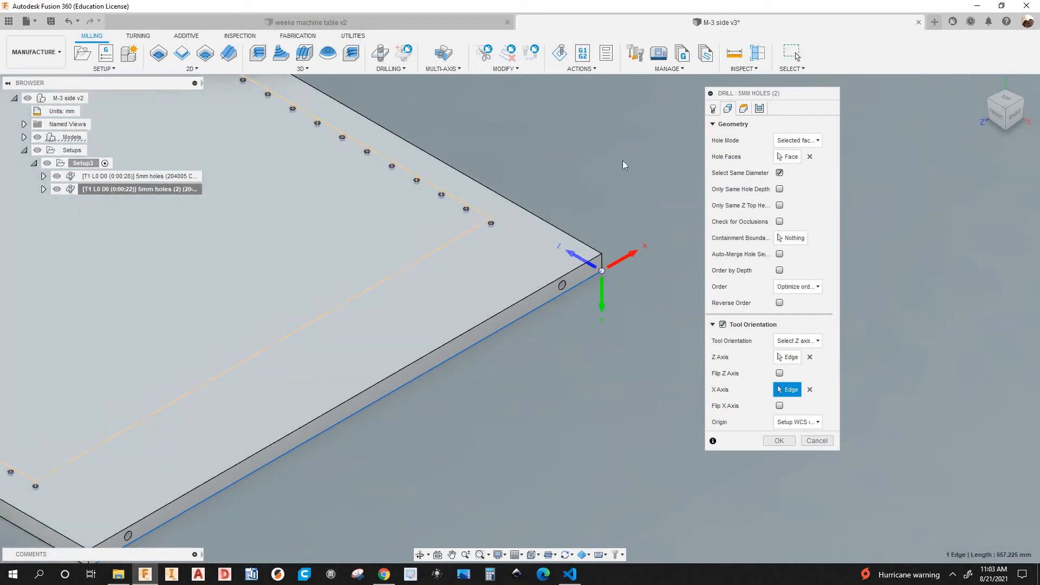
{"action": "scroll", "coordinate": [484, 233], "scroll_direction": "down", "scroll_amount": 2}
{"action": "scroll", "coordinate": [493, 246], "scroll_direction": "up", "scroll_amount": 4}
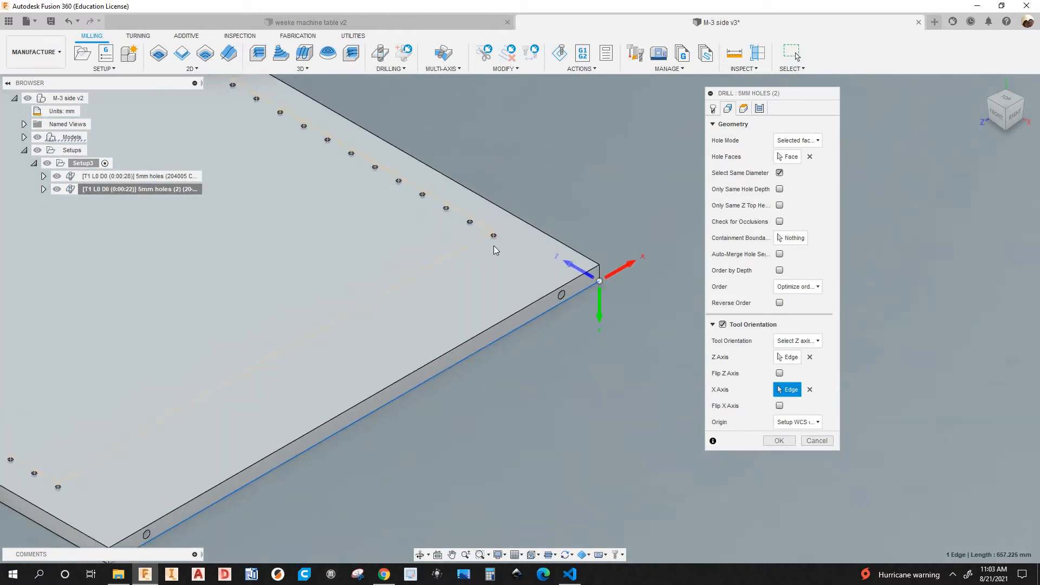
{"action": "scroll", "coordinate": [499, 243], "scroll_direction": "down", "scroll_amount": 3}
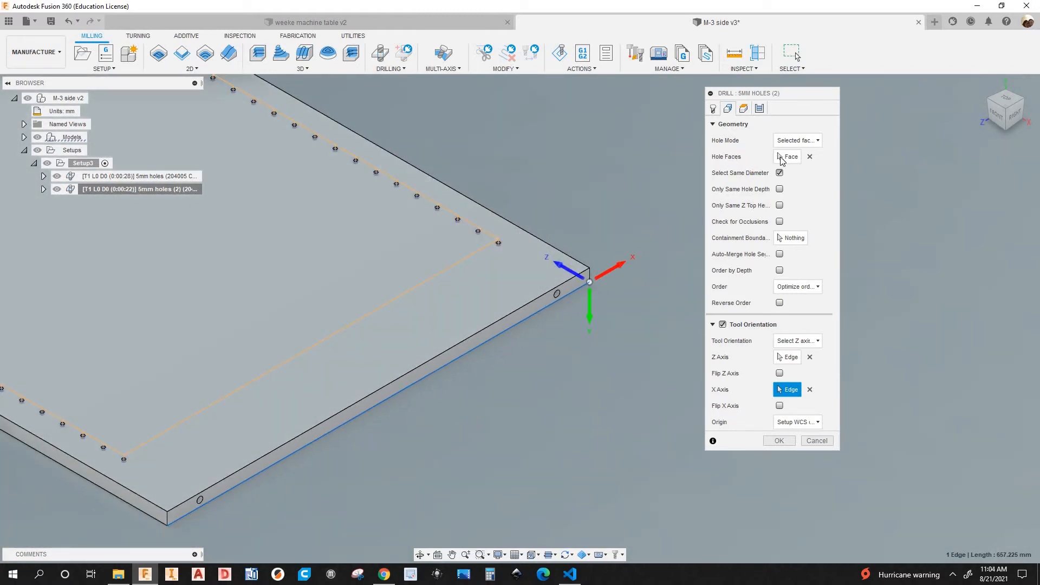
{"action": "left_click", "coordinate": [810, 156]}
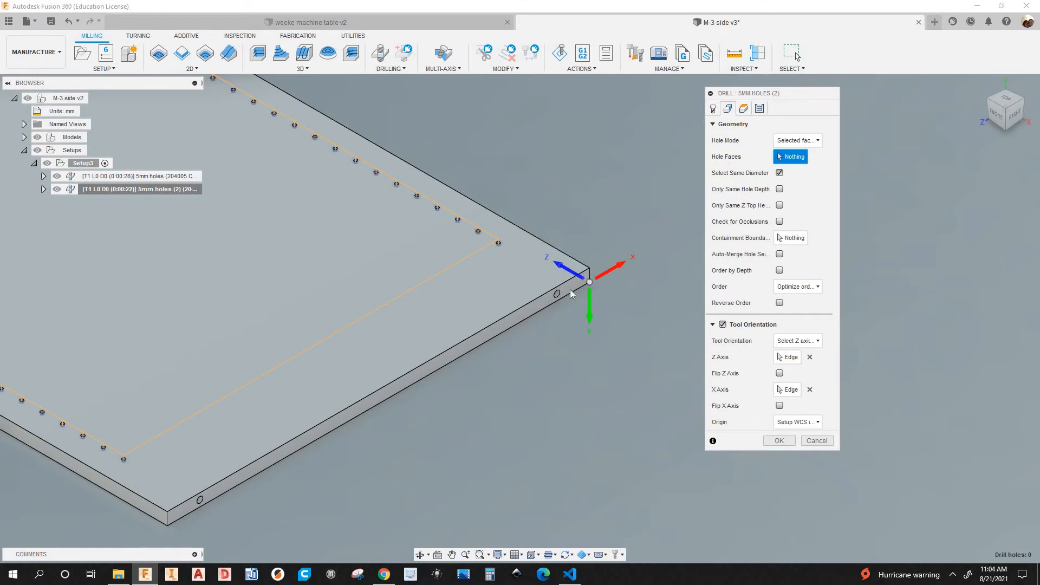
{"action": "scroll", "coordinate": [570, 289], "scroll_direction": "up", "scroll_amount": 5}
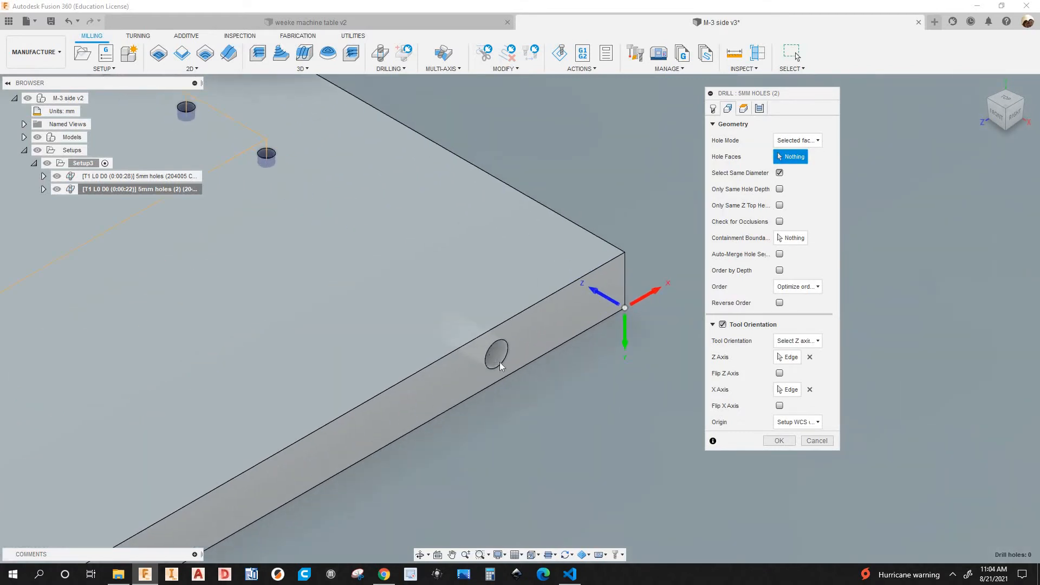
{"action": "left_click", "coordinate": [499, 362]}
{"action": "scroll", "coordinate": [581, 362], "scroll_direction": "down", "scroll_amount": 5}
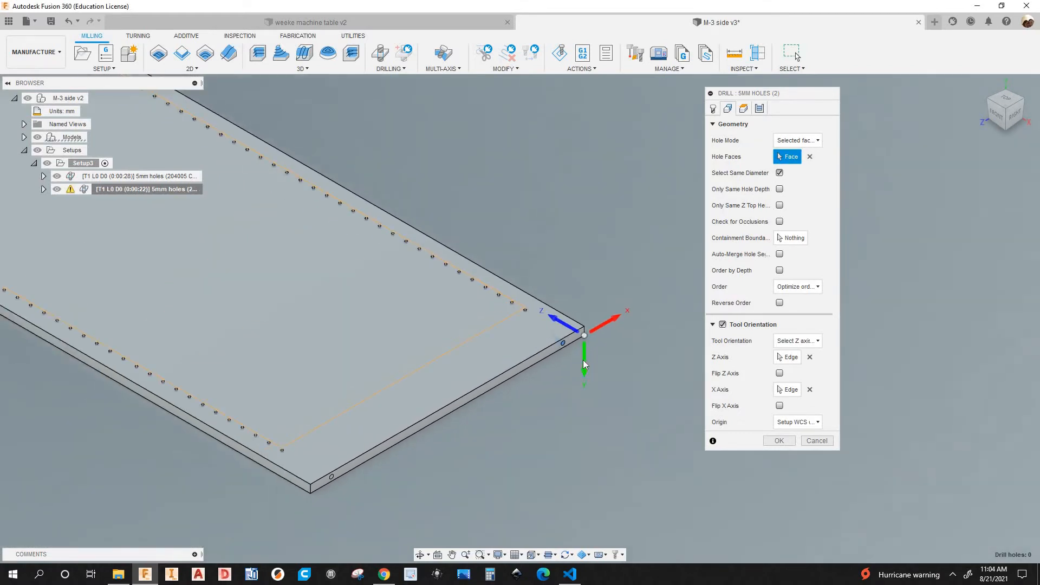
{"action": "scroll", "coordinate": [599, 359], "scroll_direction": "up", "scroll_amount": 3}
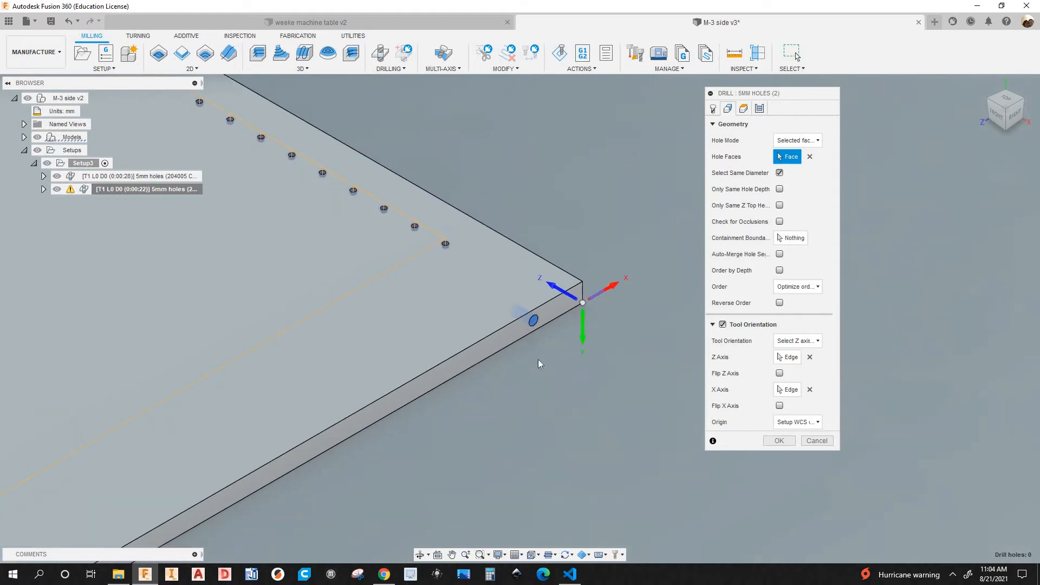
{"action": "scroll", "coordinate": [576, 336], "scroll_direction": "down", "scroll_amount": 5}
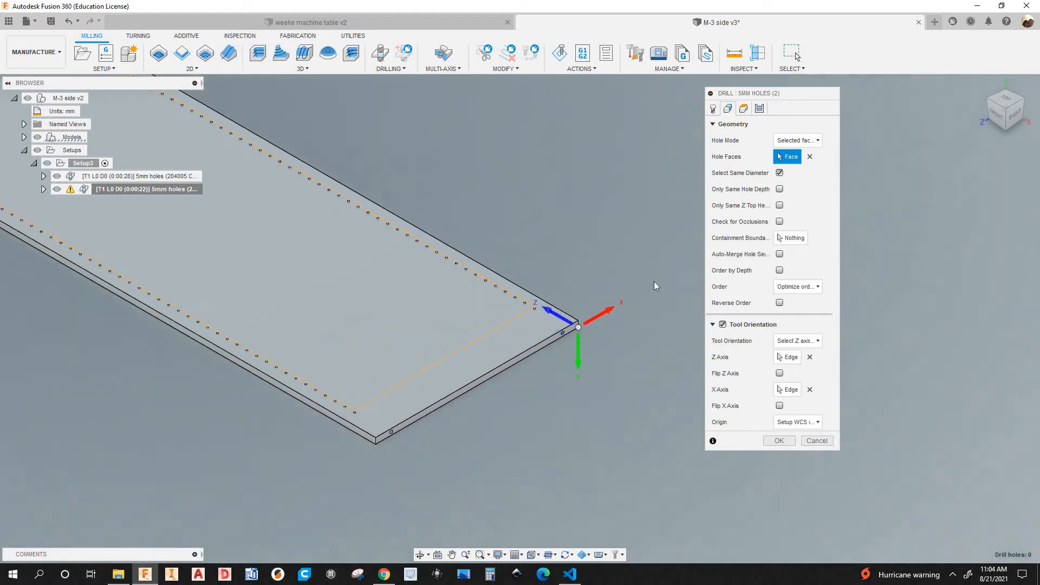
- Flip the tool orientation's X axis at the origin corner so Z points outward from the panel's end face
{"action": "scroll", "coordinate": [655, 293], "scroll_direction": "down", "scroll_amount": 4}
{"action": "scroll", "coordinate": [623, 303], "scroll_direction": "up", "scroll_amount": 5}
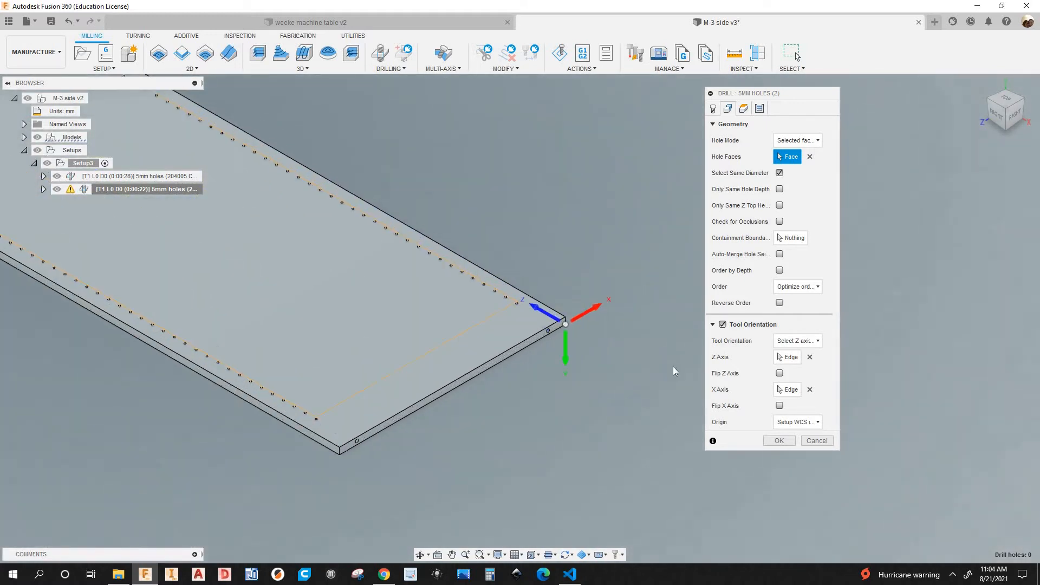
{"action": "scroll", "coordinate": [542, 307], "scroll_direction": "up", "scroll_amount": 2}
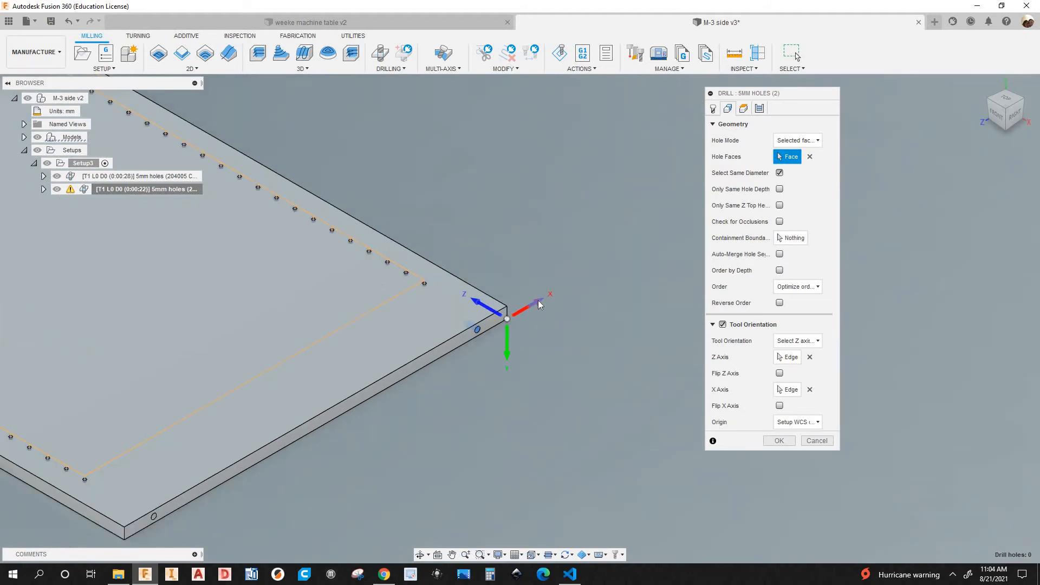
{"action": "left_click", "coordinate": [538, 300]}
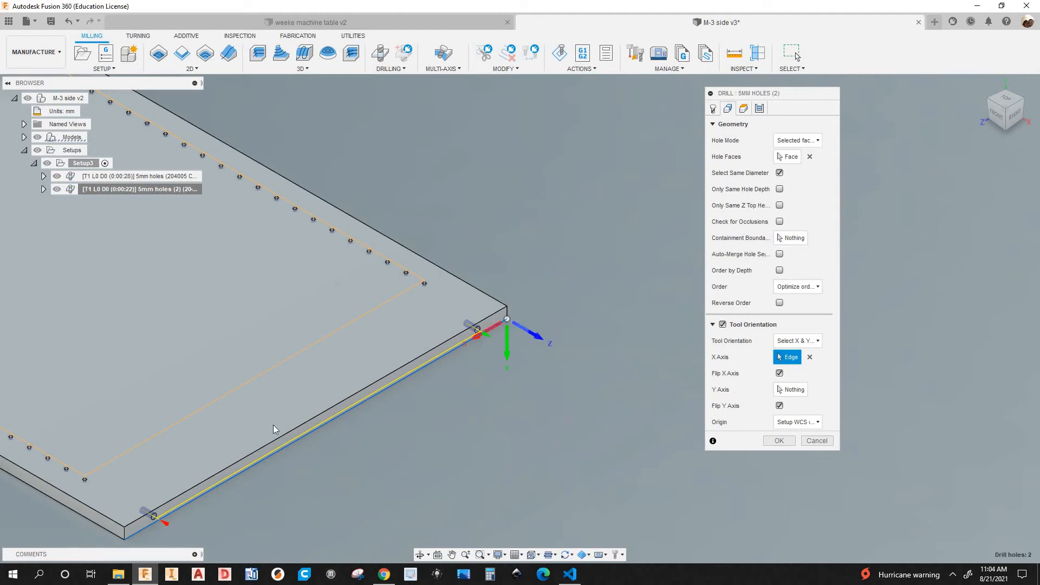
- Check the axis directions against the panel's end-edge holes, and accept the copied operation to generate its sideways drilling toolpath
{"action": "scroll", "coordinate": [255, 430], "scroll_direction": "down", "scroll_amount": 1}
{"action": "middle_click_drag", "start_coordinate": [193, 453], "coordinate": [253, 406]}
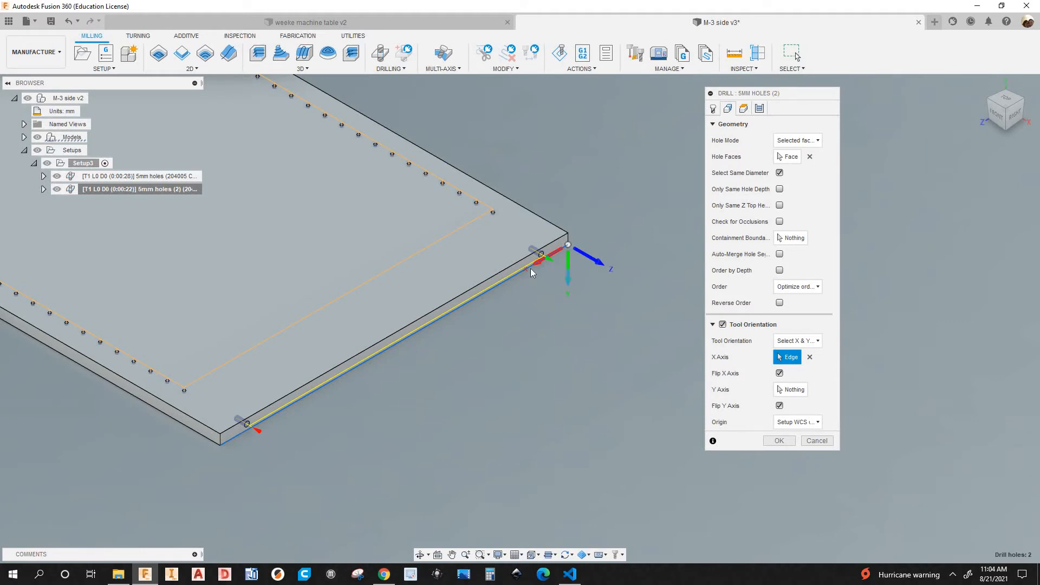
{"action": "scroll", "coordinate": [548, 264], "scroll_direction": "up", "scroll_amount": 4}
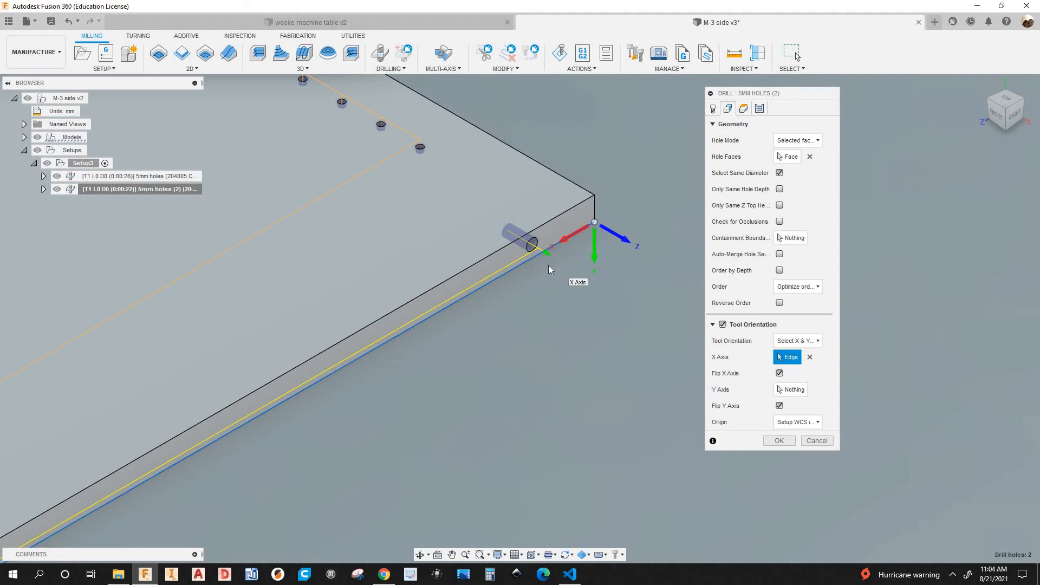
{"action": "left_click", "coordinate": [1015, 118]}
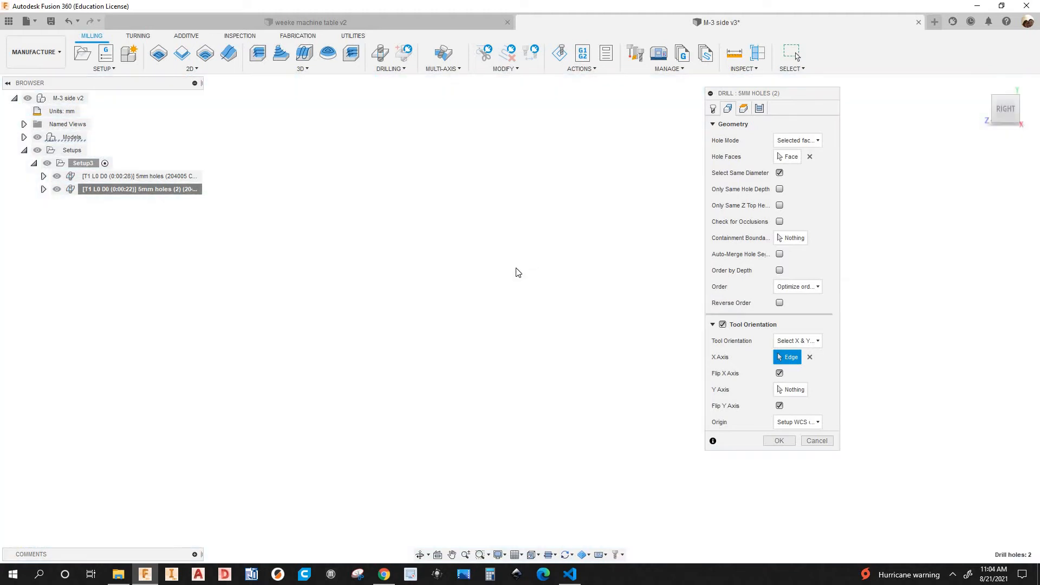
{"action": "middle_click_drag", "start_coordinate": [339, 193], "coordinate": [504, 309]}
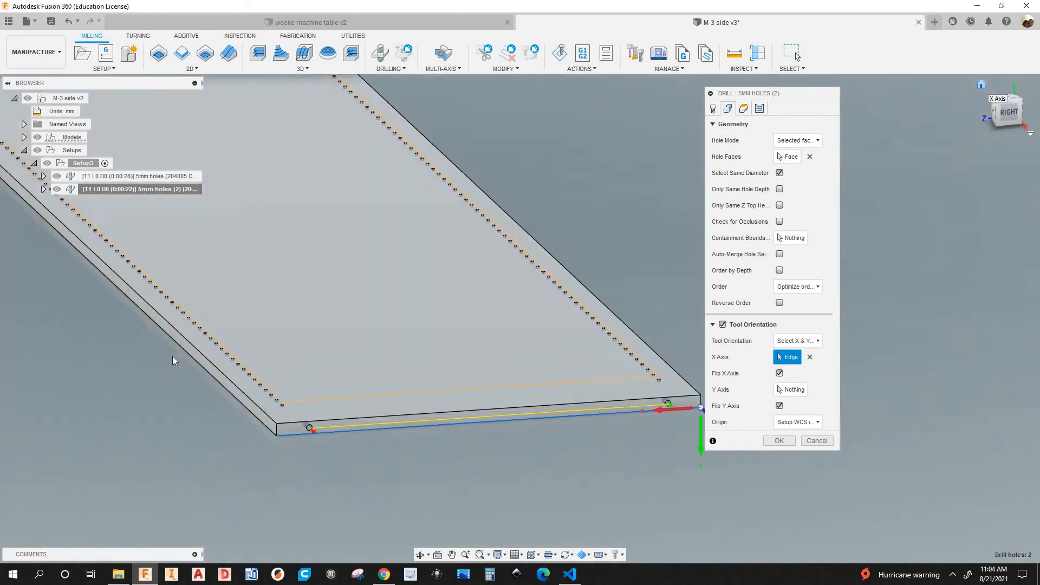
{"action": "scroll", "coordinate": [555, 412], "scroll_direction": "up", "scroll_amount": 5}
{"action": "scroll", "coordinate": [558, 398], "scroll_direction": "up", "scroll_amount": 2}
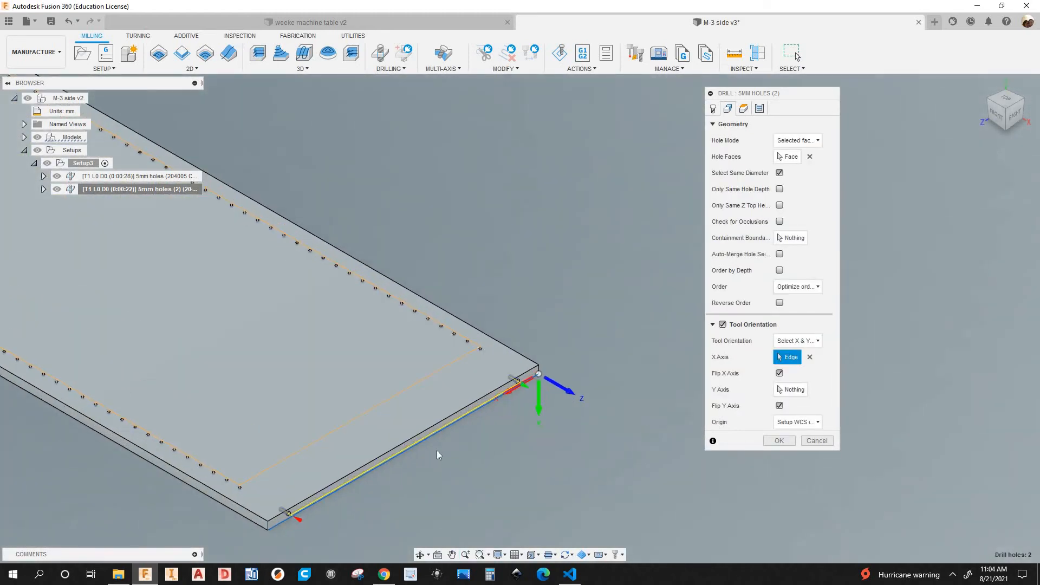
{"action": "scroll", "coordinate": [467, 445], "scroll_direction": "down", "scroll_amount": 3}
{"action": "scroll", "coordinate": [506, 422], "scroll_direction": "up", "scroll_amount": 4}
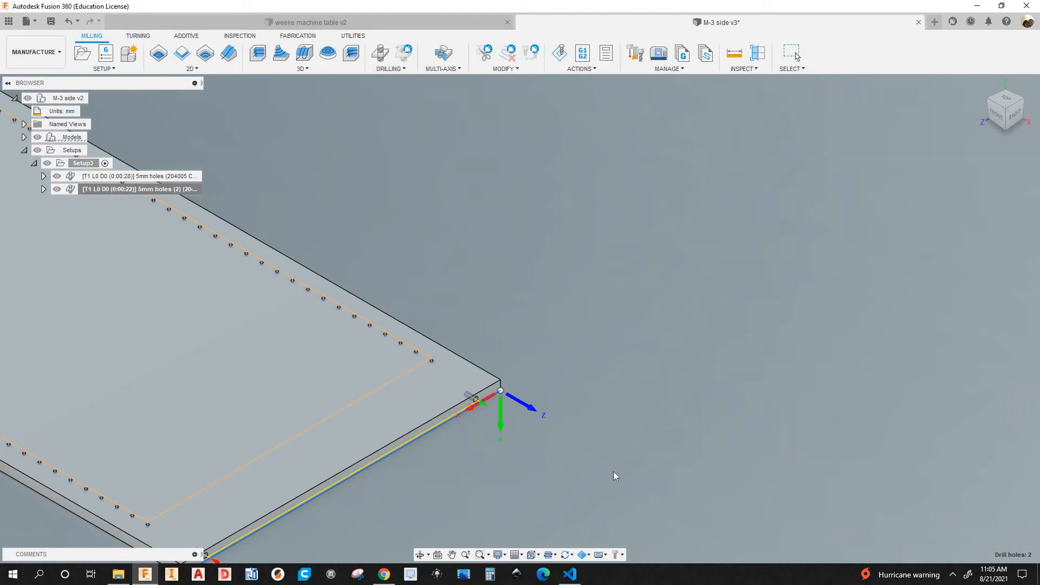
{"action": "scroll", "coordinate": [550, 464], "scroll_direction": "down", "scroll_amount": 1}
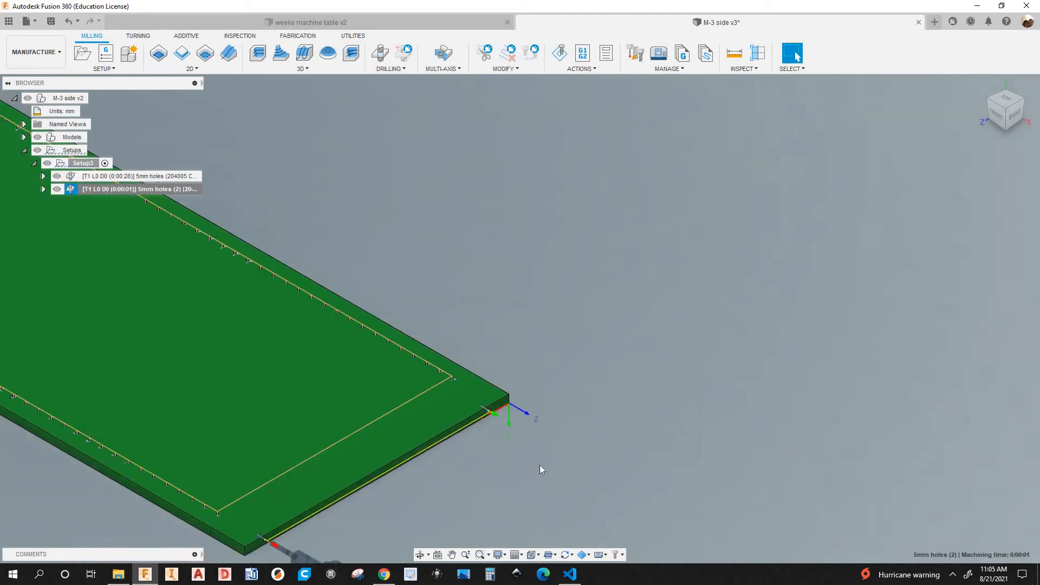
{"action": "scroll", "coordinate": [381, 443], "scroll_direction": "down", "scroll_amount": 1}
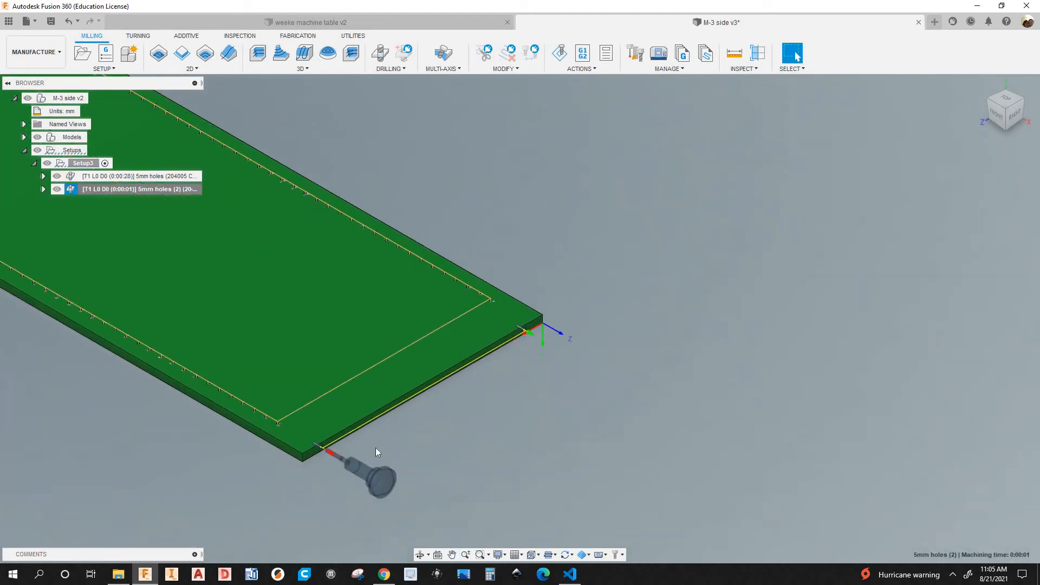
- Rename the copied drilling operation as 9mm holes top/bottom
{"action": "right_click", "coordinate": [131, 187]}
{"action": "left_click", "coordinate": [151, 190]}
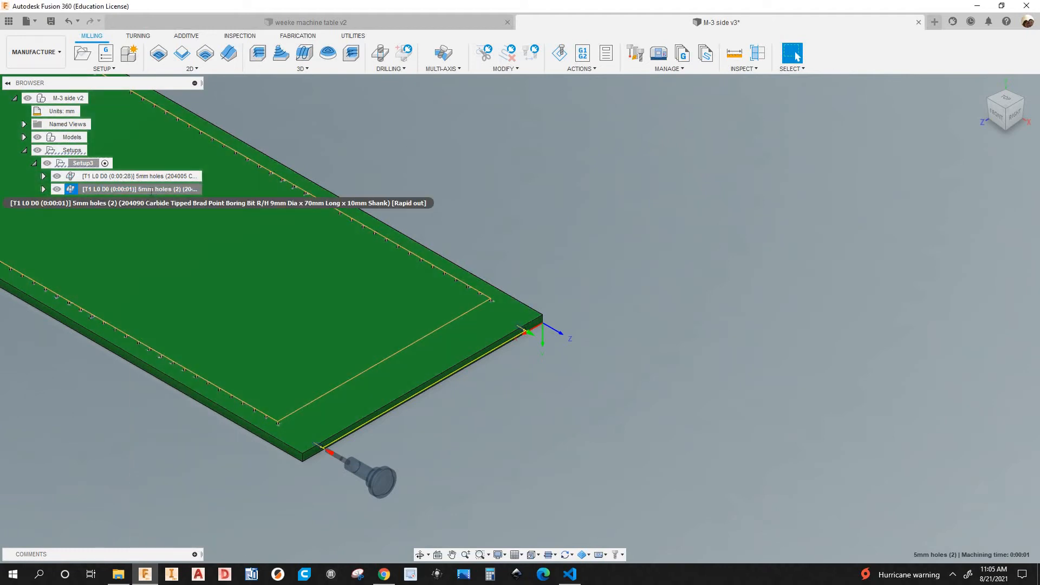
{"action": "left_click", "coordinate": [138, 189]}
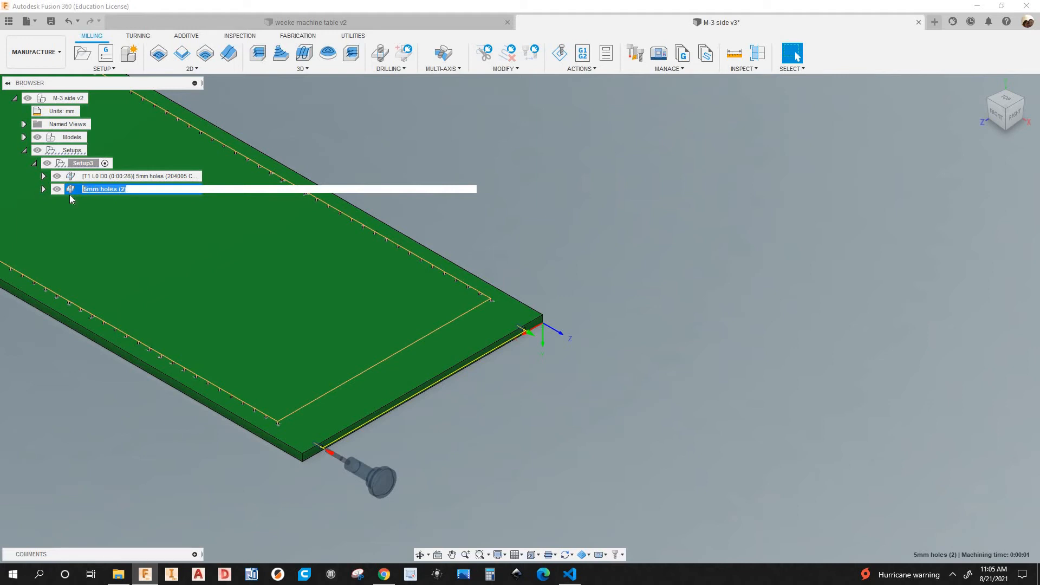
{"action": "type", "text": "9mm holes top"}
{"action": "type", "text": "/bottom"}
{"action": "scroll", "coordinate": [522, 325], "scroll_direction": "down", "scroll_amount": 3}
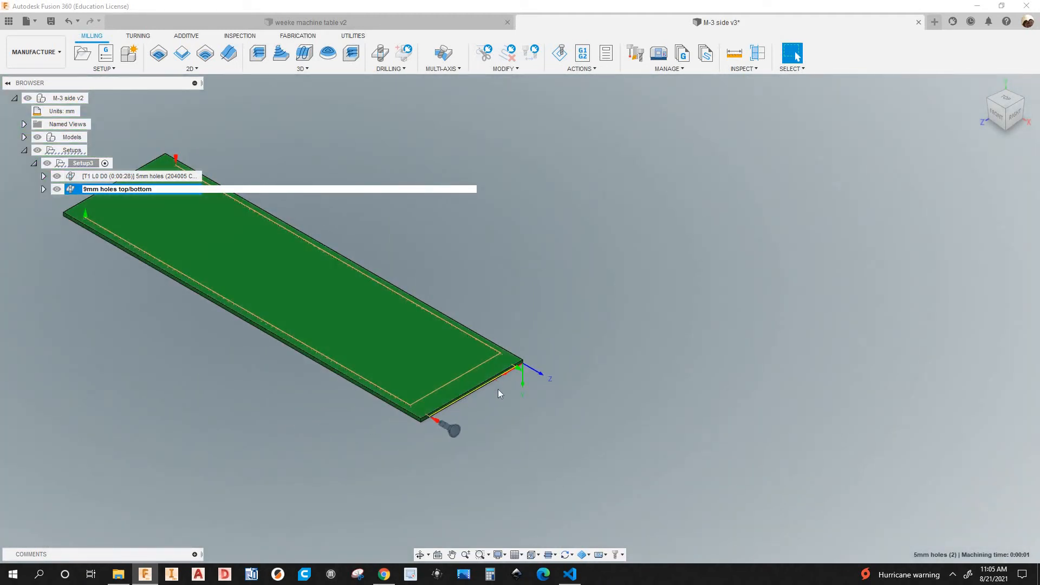
{"action": "scroll", "coordinate": [499, 390], "scroll_direction": "up", "scroll_amount": 3}
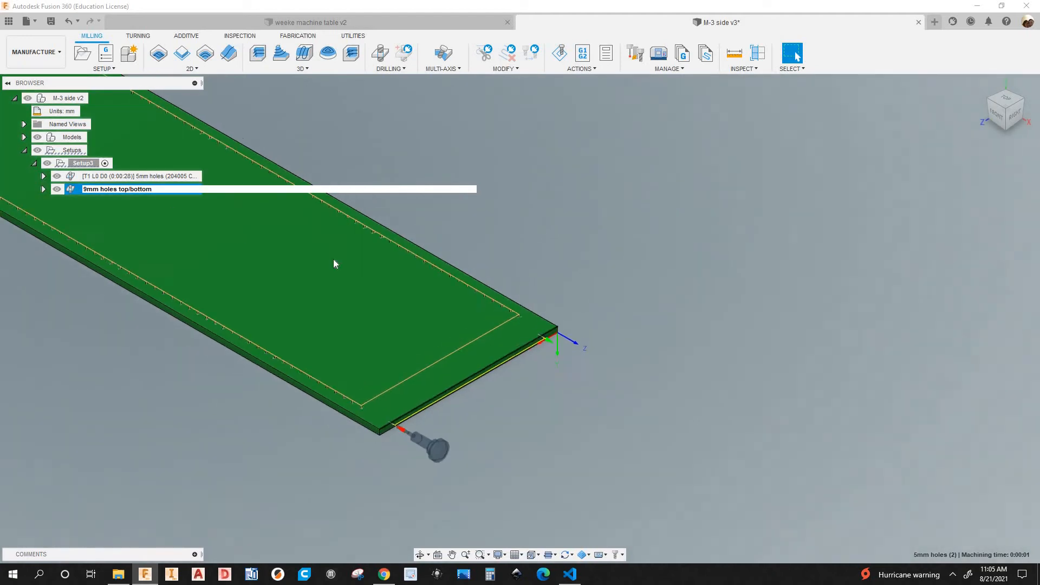
{"action": "scroll", "coordinate": [503, 274], "scroll_direction": "down", "scroll_amount": 1}
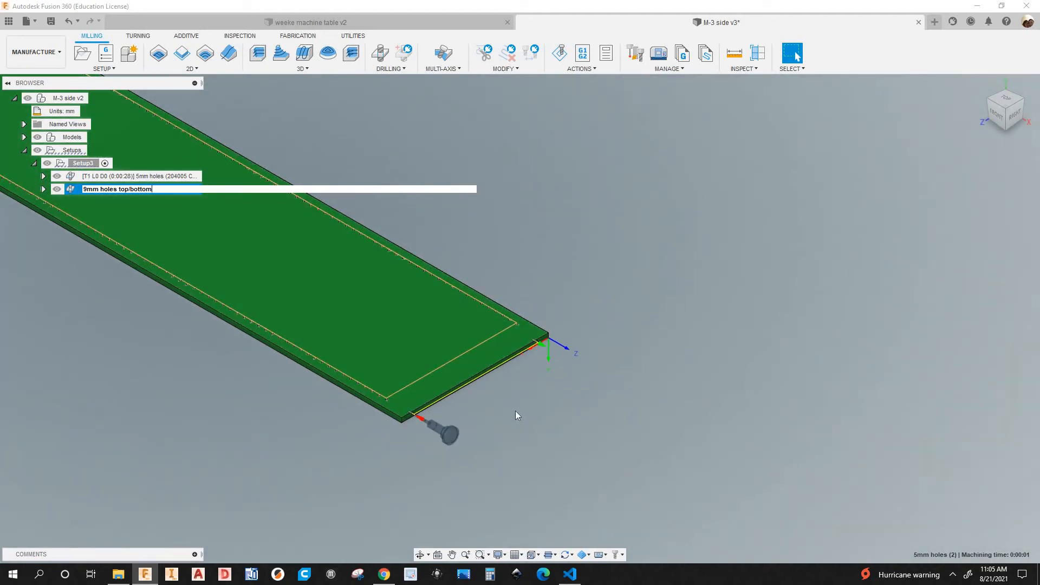
{"action": "left_click", "coordinate": [187, 257]}
- Duplicate the 9mm holes top/bottom operation in Setup3 for the holes in the panel's opposite end edge
{"action": "scroll", "coordinate": [237, 372], "scroll_direction": "down", "scroll_amount": 3}
{"action": "middle_click_drag", "start_coordinate": [270, 423], "coordinate": [315, 418]}
{"action": "middle_click_drag", "start_coordinate": [487, 368], "coordinate": [564, 411]}
{"action": "scroll", "coordinate": [518, 405], "scroll_direction": "up", "scroll_amount": 1}
{"action": "scroll", "coordinate": [518, 405], "scroll_direction": "down", "scroll_amount": 3}
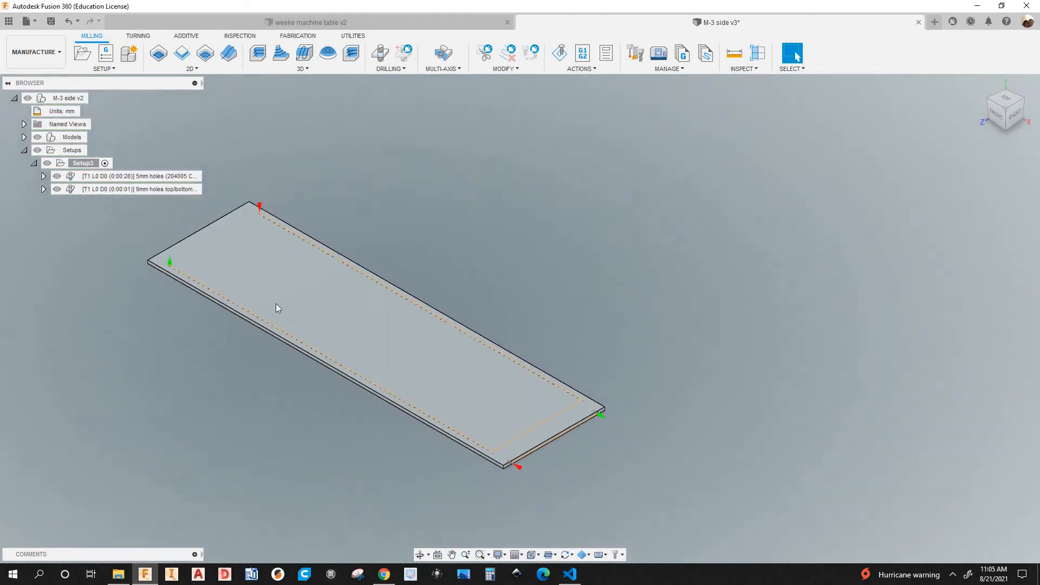
{"action": "scroll", "coordinate": [194, 314], "scroll_direction": "up", "scroll_amount": 6}
{"action": "middle_click_drag", "start_coordinate": [143, 452], "coordinate": [255, 436], "text": "shift"}
{"action": "middle_click_drag", "start_coordinate": [175, 481], "coordinate": [190, 369]}
{"action": "scroll", "coordinate": [190, 370], "scroll_direction": "up", "scroll_amount": 3}
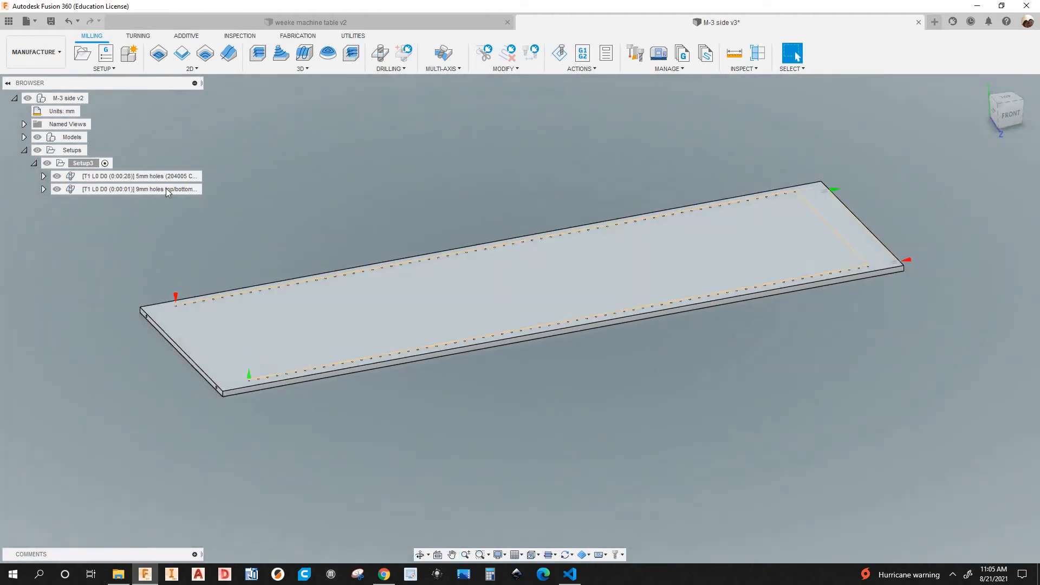
{"action": "left_click", "coordinate": [165, 189]}
{"action": "right_click", "coordinate": [166, 189]}
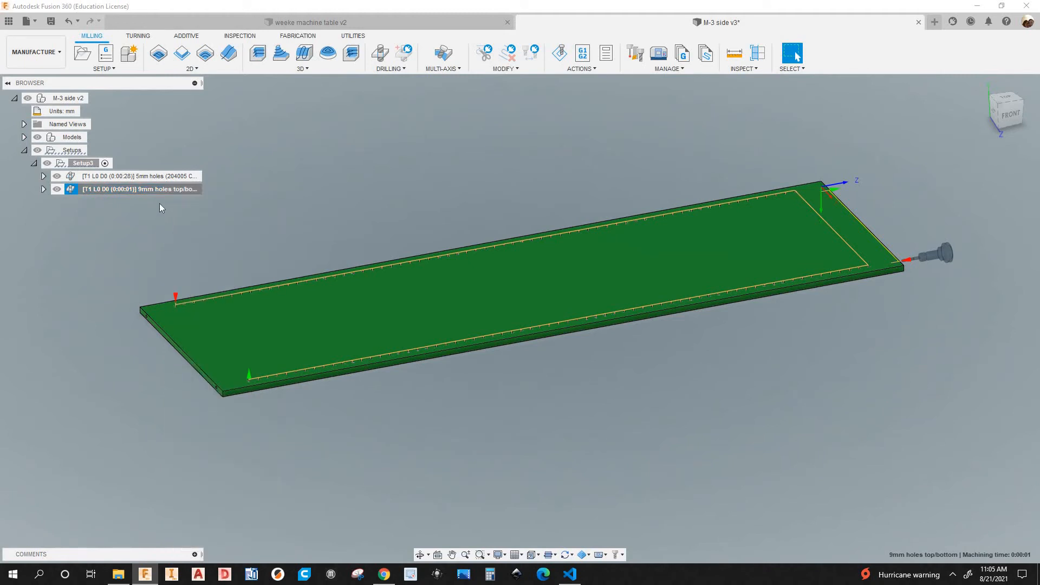
{"action": "key", "text": "ctrl+v"}
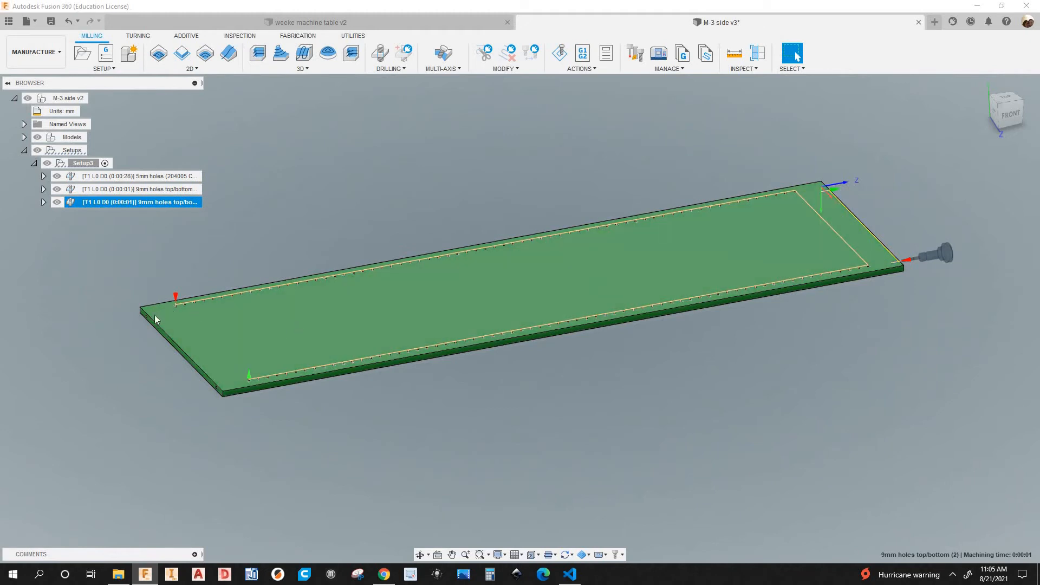
- Edit the duplicated 9 mm operation and set its Tool Orientation to Select Z axis/plane & X axis
{"action": "scroll", "coordinate": [133, 334], "scroll_direction": "up", "scroll_amount": 6}
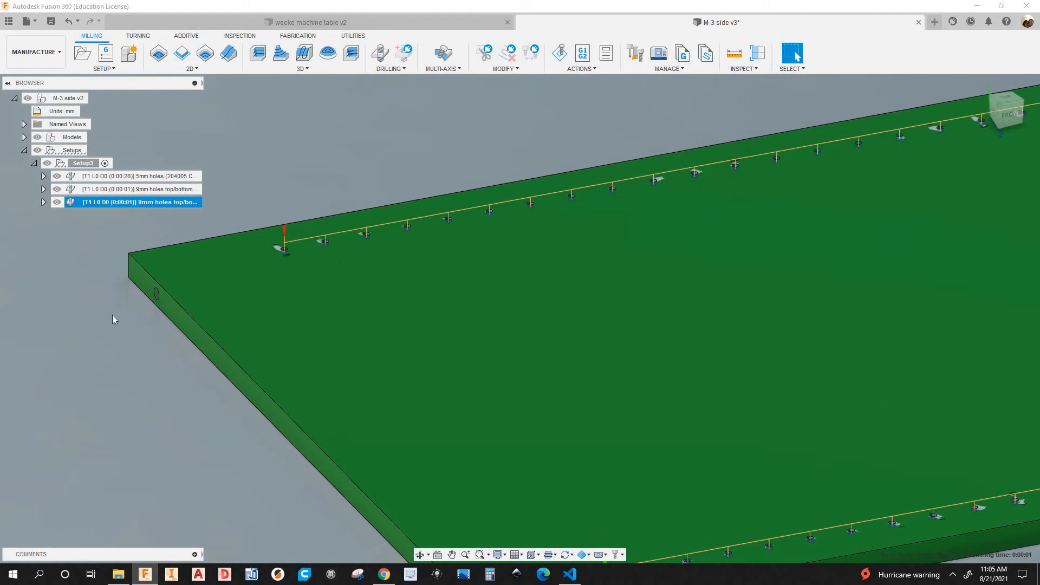
{"action": "scroll", "coordinate": [152, 303], "scroll_direction": "down", "scroll_amount": 3}
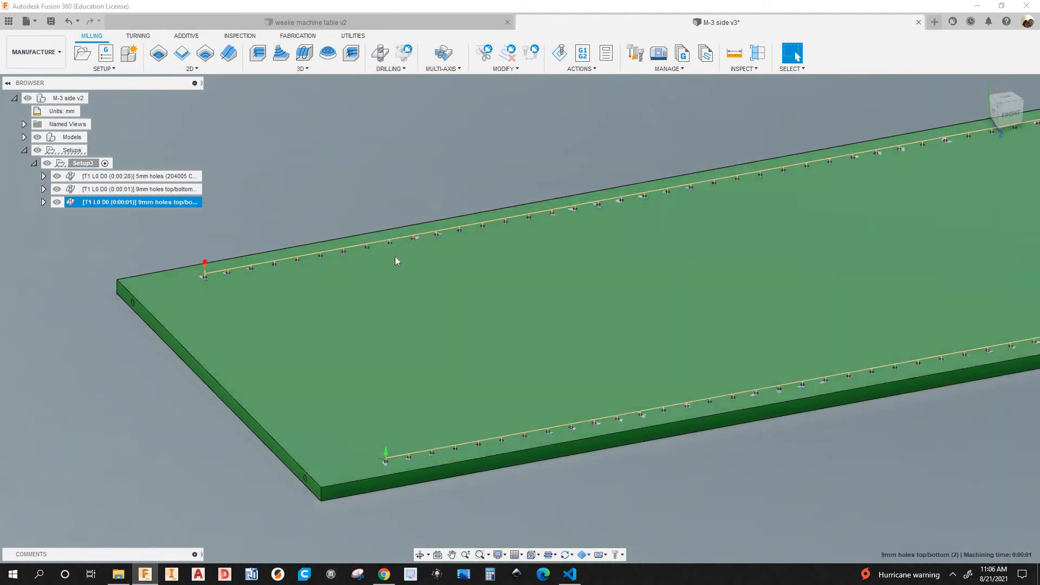
{"action": "scroll", "coordinate": [120, 303], "scroll_direction": "up", "scroll_amount": 2}
{"action": "scroll", "coordinate": [119, 307], "scroll_direction": "up", "scroll_amount": 2}
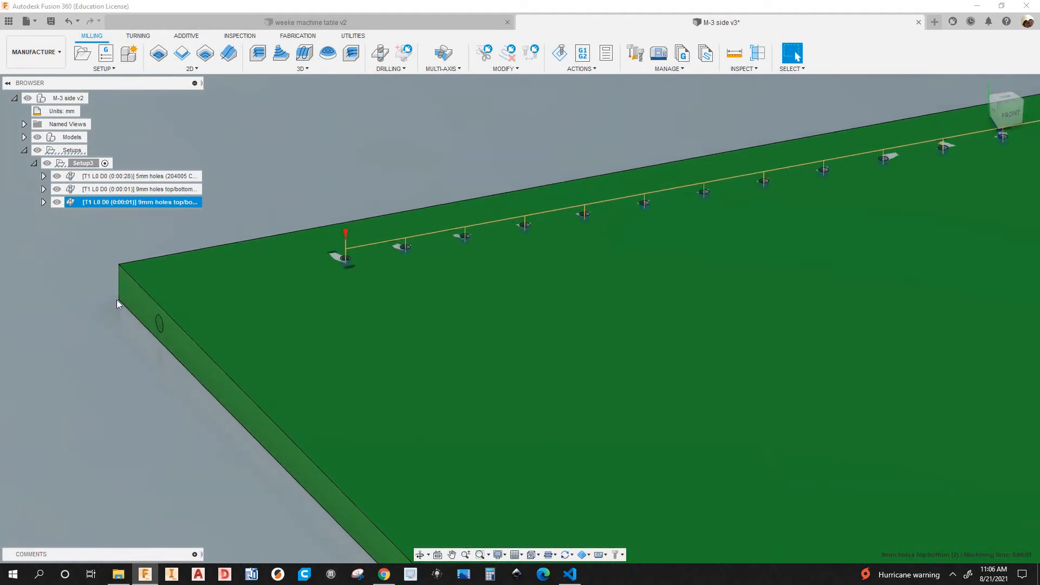
{"action": "scroll", "coordinate": [118, 300], "scroll_direction": "up", "scroll_amount": 3}
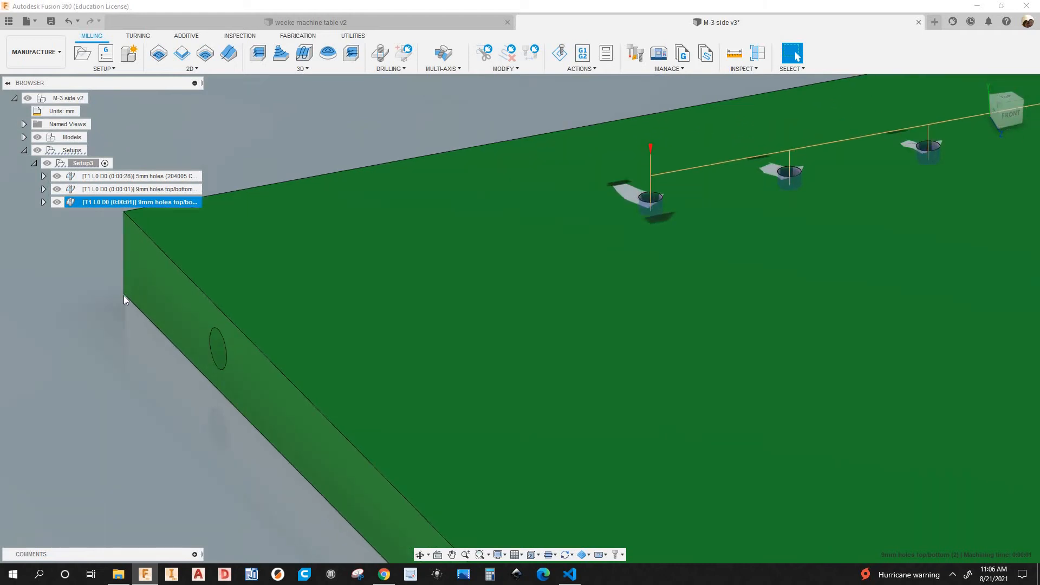
{"action": "scroll", "coordinate": [123, 298], "scroll_direction": "down", "scroll_amount": 5}
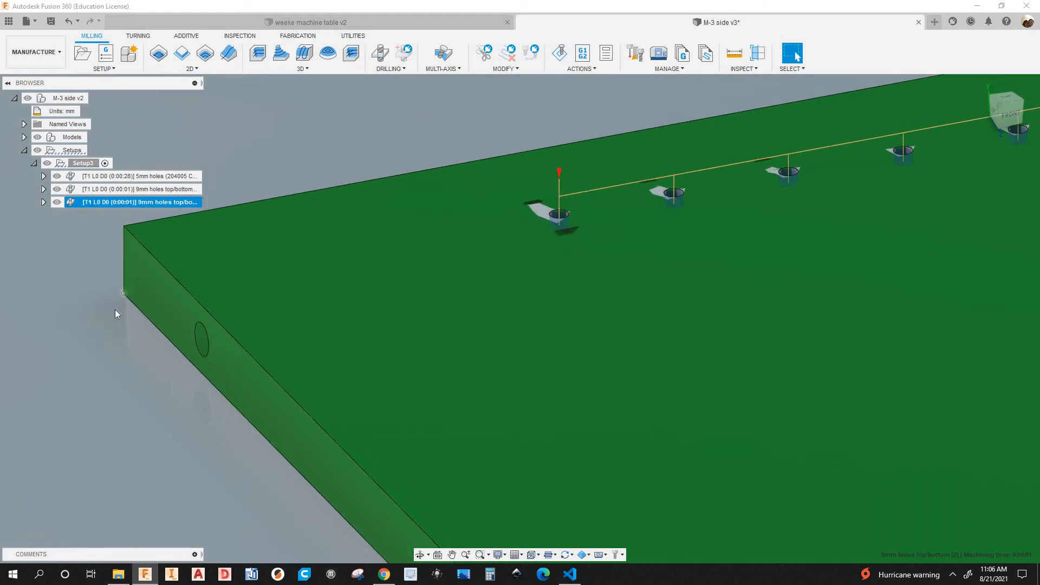
{"action": "right_click", "coordinate": [151, 206]}
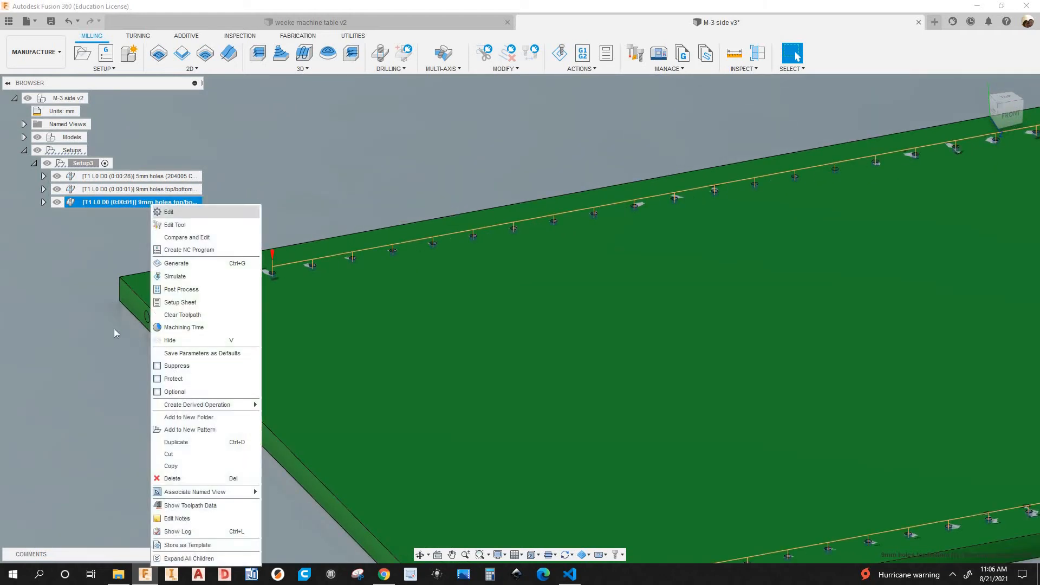
{"action": "left_click", "coordinate": [168, 211]}
{"action": "scroll", "coordinate": [118, 329], "scroll_direction": "down", "scroll_amount": 3}
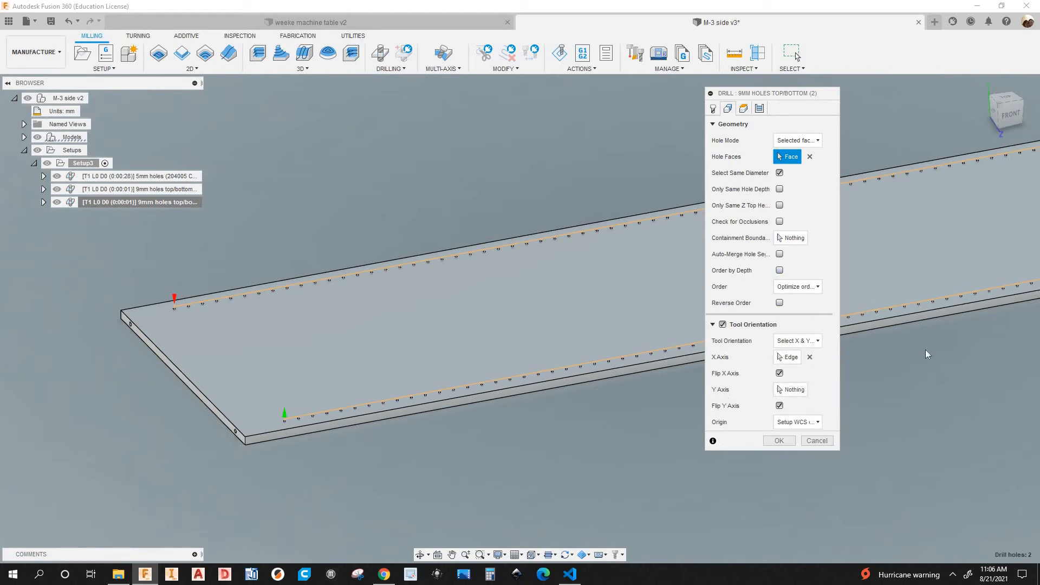
{"action": "middle_click_drag", "start_coordinate": [1005, 368], "coordinate": [818, 356]}
{"action": "left_click", "coordinate": [816, 345]}
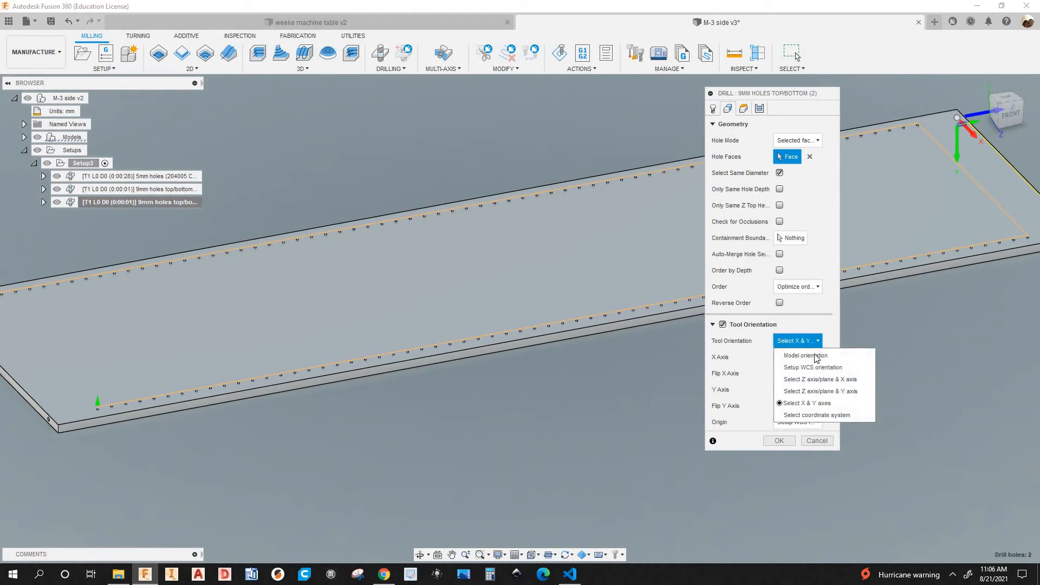
{"action": "left_click", "coordinate": [837, 379]}
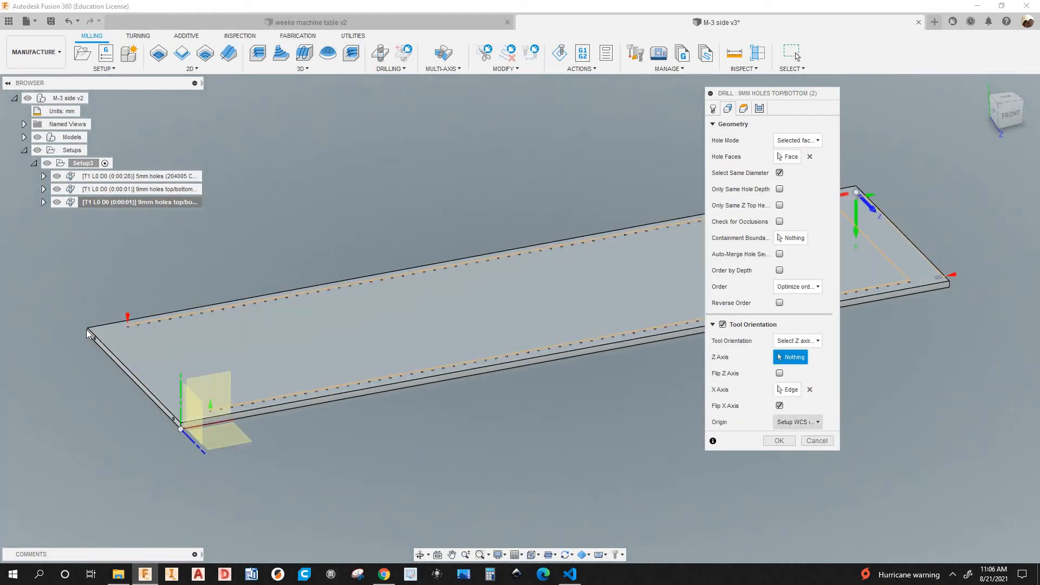
- Assign the panel's long upper edge as the Z axis and the opposite end face's upper edge as the X axis
{"action": "scroll", "coordinate": [87, 339], "scroll_direction": "up", "scroll_amount": 5}
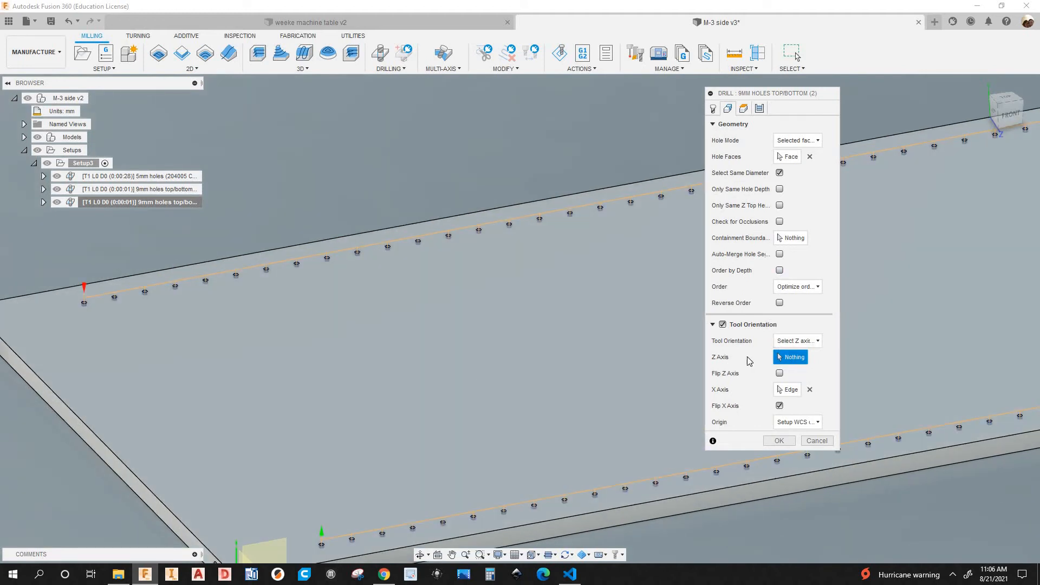
{"action": "scroll", "coordinate": [317, 311], "scroll_direction": "up", "scroll_amount": 4}
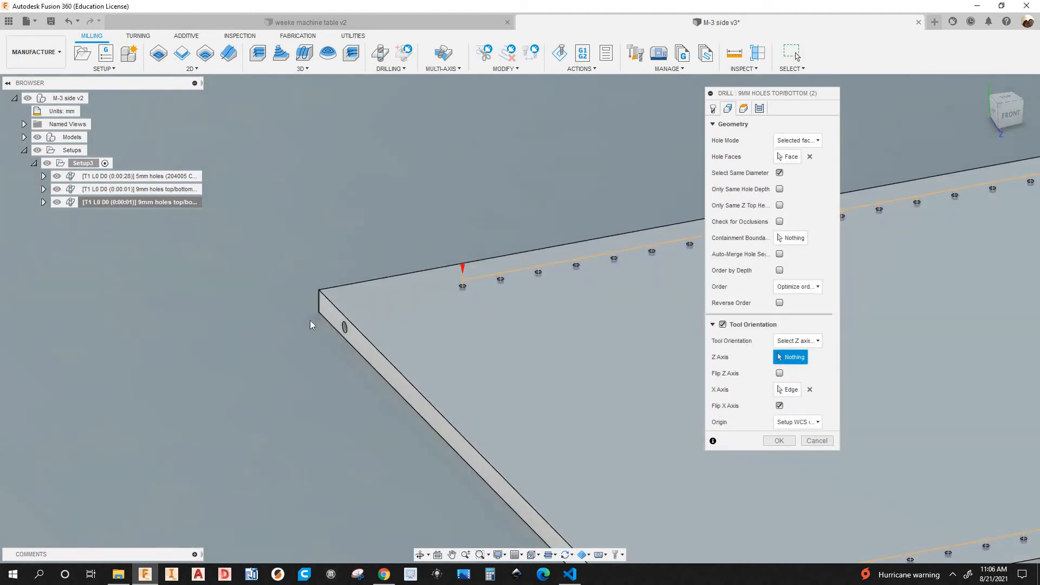
{"action": "scroll", "coordinate": [325, 292], "scroll_direction": "up", "scroll_amount": 2}
{"action": "scroll", "coordinate": [340, 246], "scroll_direction": "up", "scroll_amount": 3}
{"action": "left_click", "coordinate": [341, 246]}
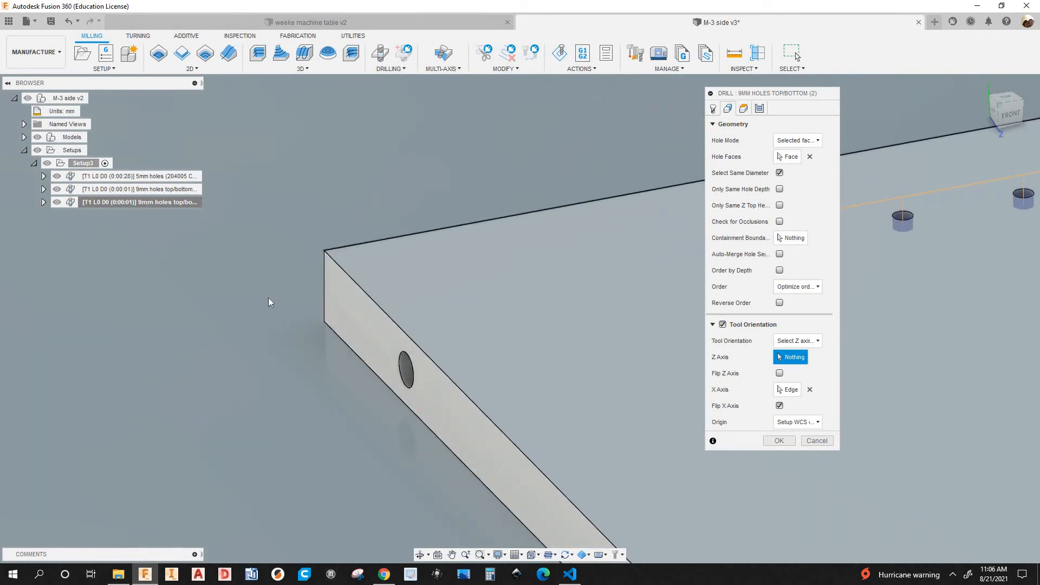
{"action": "scroll", "coordinate": [270, 320], "scroll_direction": "down", "scroll_amount": 5}
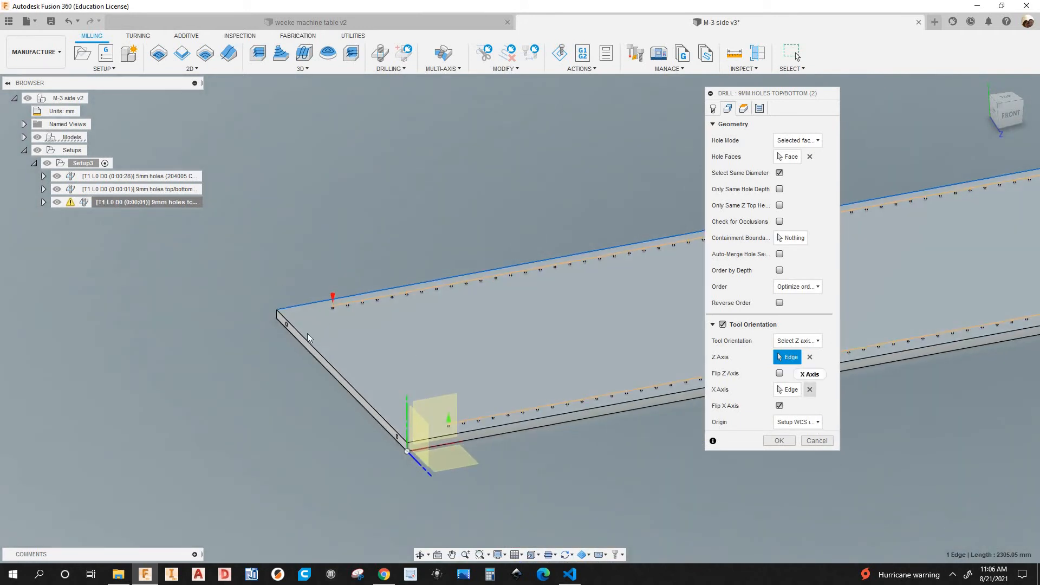
{"action": "left_click", "coordinate": [307, 336]}
{"action": "scroll", "coordinate": [310, 369], "scroll_direction": "up", "scroll_amount": 2}
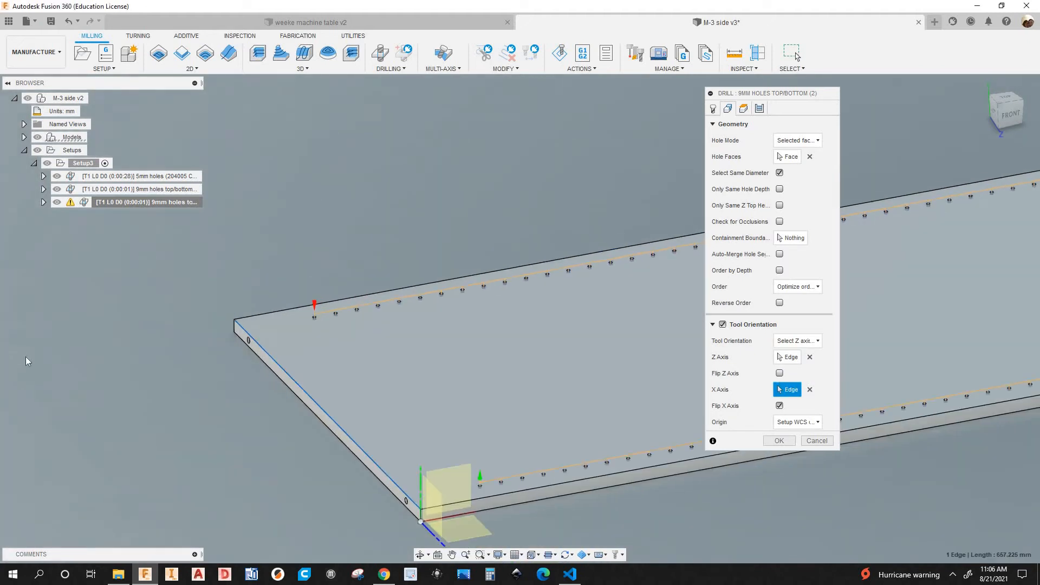
{"action": "scroll", "coordinate": [385, 324], "scroll_direction": "down", "scroll_amount": 5}
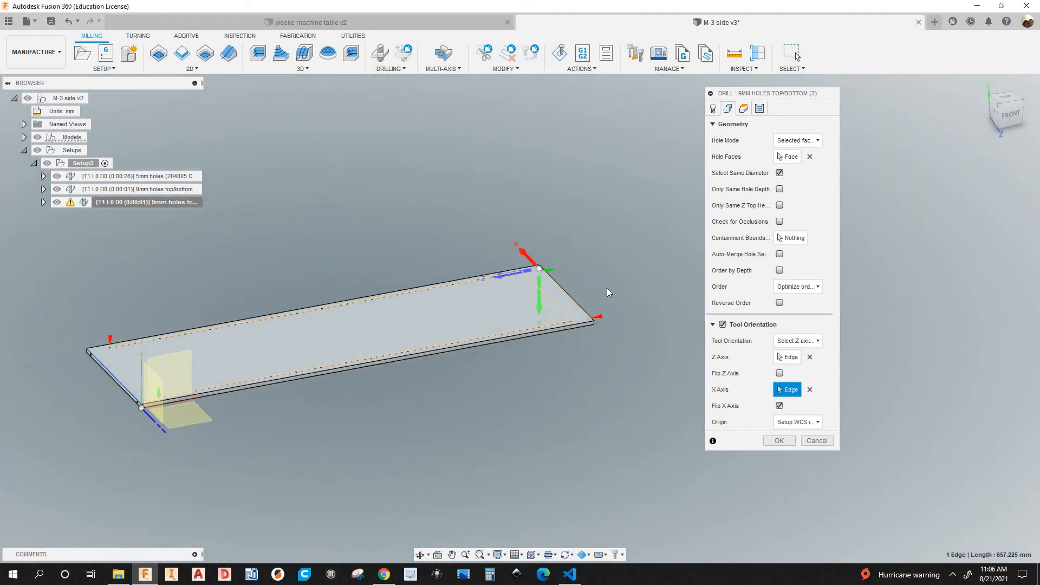
- Flip the tool orientation's Z axis, then its Y axis, at the panel corner for the duplicated 9 mm operation
{"action": "scroll", "coordinate": [516, 284], "scroll_direction": "up", "scroll_amount": 5}
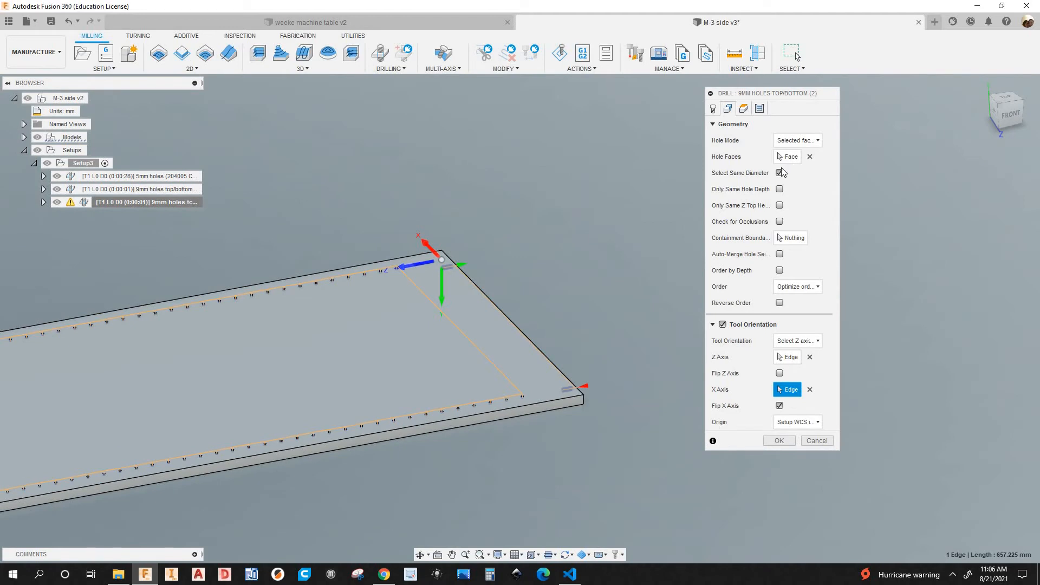
{"action": "scroll", "coordinate": [414, 268], "scroll_direction": "up", "scroll_amount": 2}
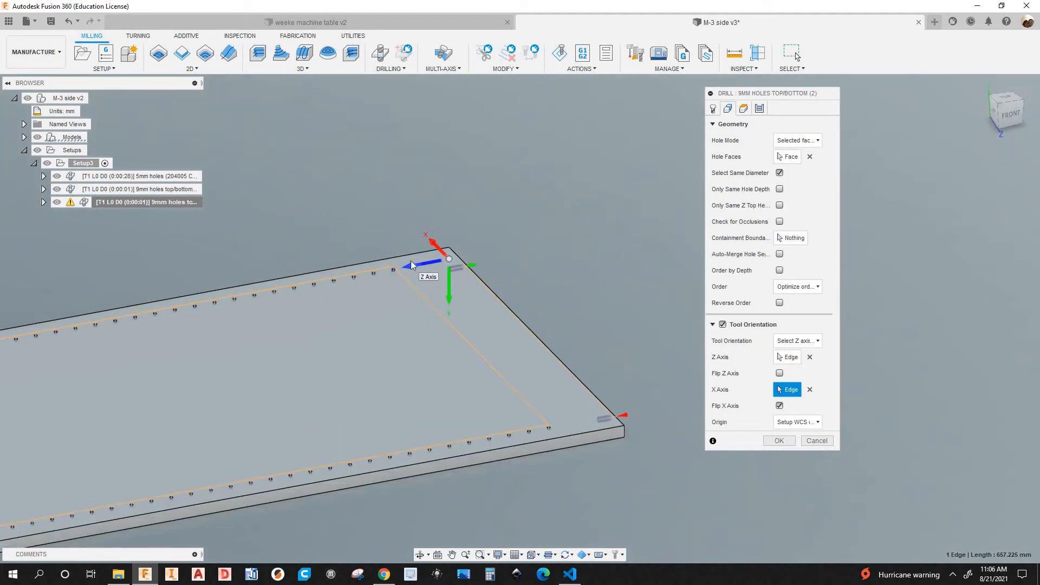
{"action": "scroll", "coordinate": [458, 266], "scroll_direction": "up", "scroll_amount": 3}
{"action": "scroll", "coordinate": [467, 271], "scroll_direction": "down", "scroll_amount": 3}
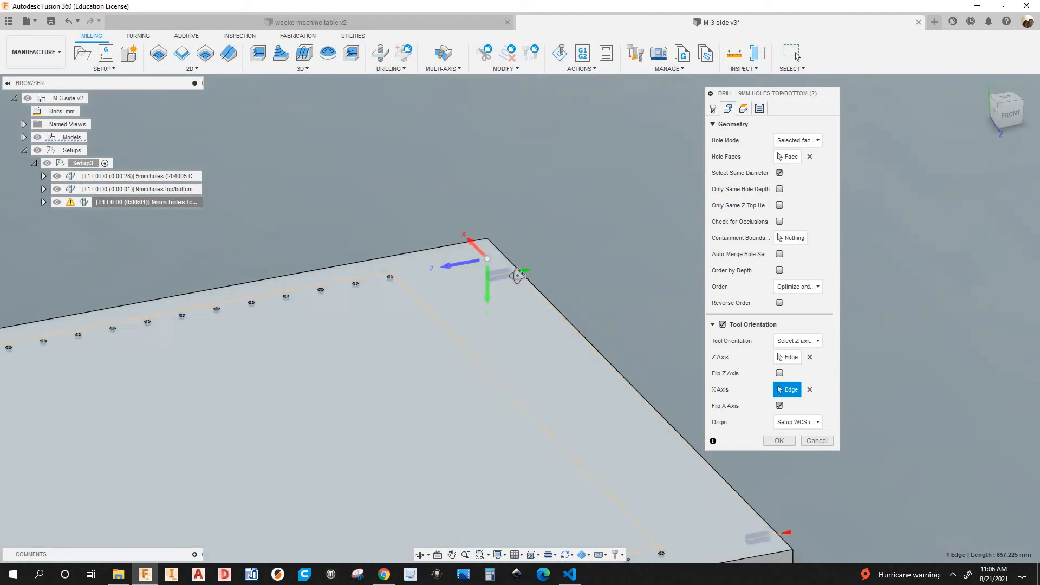
{"action": "middle_click_drag", "start_coordinate": [467, 270], "coordinate": [535, 312], "text": "shift"}
{"action": "left_click", "coordinate": [534, 315]}
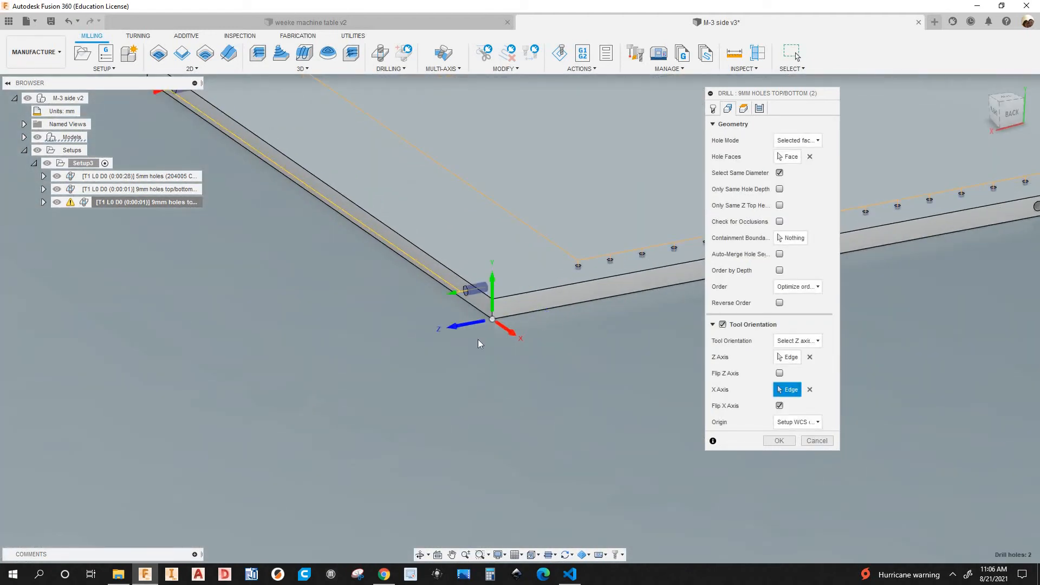
{"action": "scroll", "coordinate": [482, 343], "scroll_direction": "down", "scroll_amount": 3}
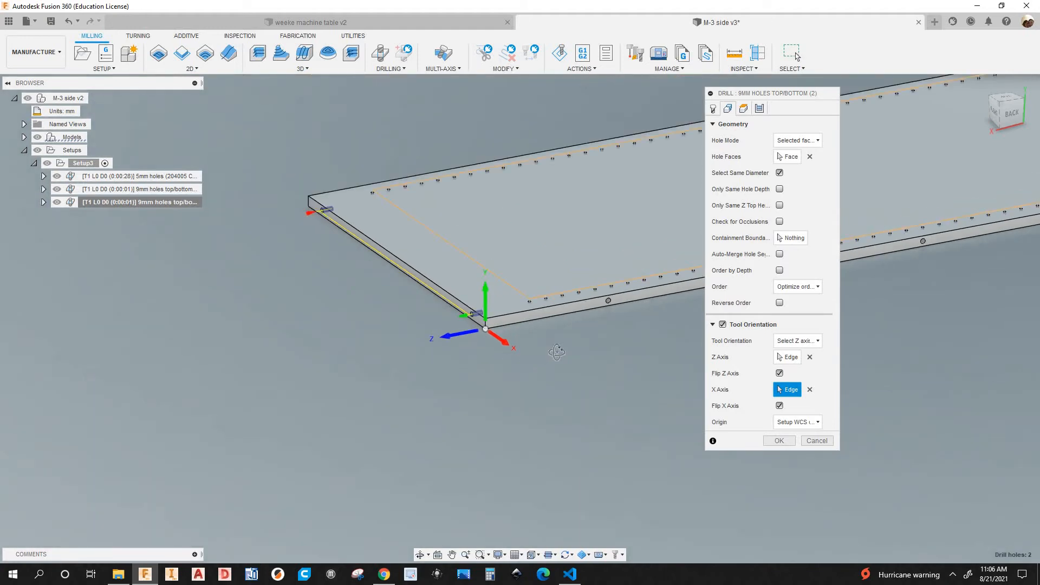
{"action": "middle_click_drag", "start_coordinate": [556, 353], "coordinate": [482, 330], "text": "shift"}
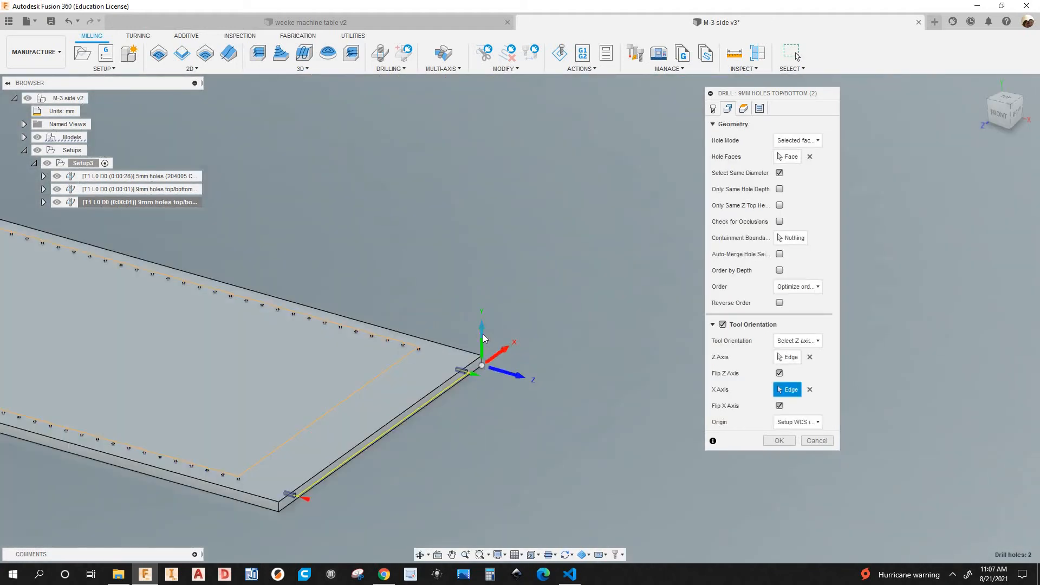
{"action": "left_click", "coordinate": [483, 330]}
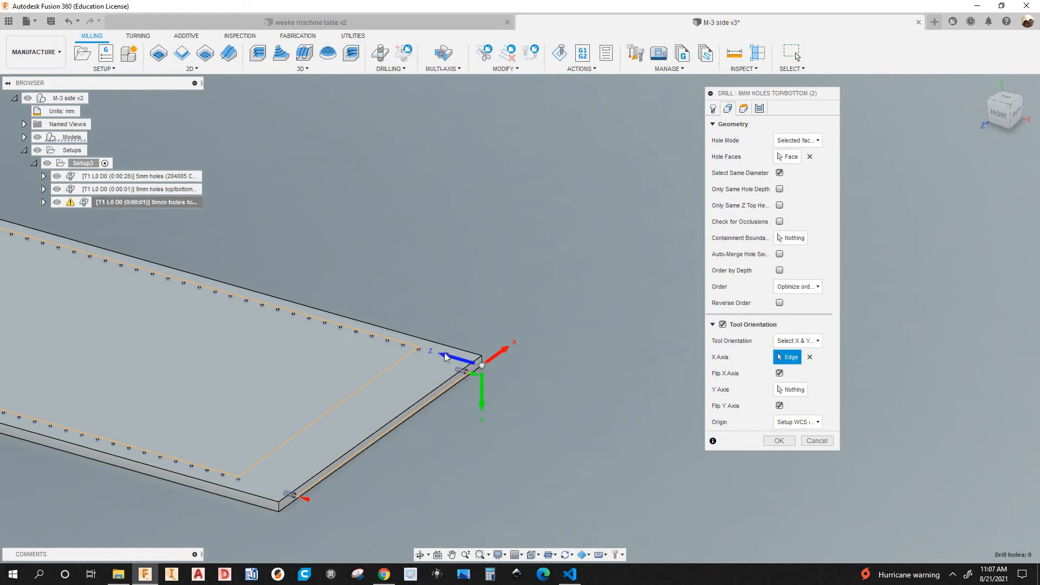
{"action": "scroll", "coordinate": [502, 363], "scroll_direction": "down", "scroll_amount": 2}
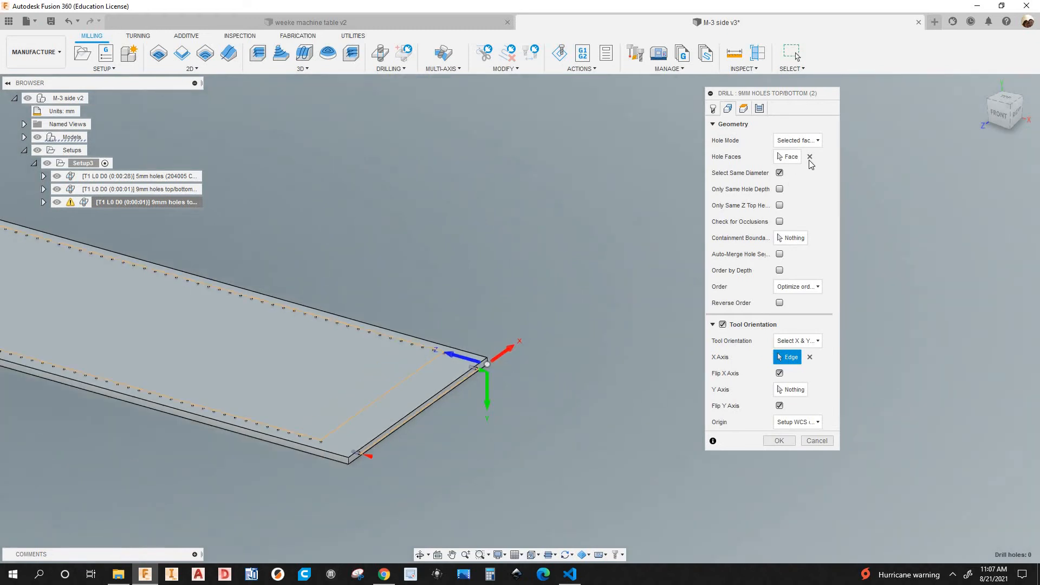
- Replace the hole face selection with a hole in the panel's opposite end edge and accept the duplicated 9 mm operation
{"action": "left_click", "coordinate": [809, 156]}
{"action": "scroll", "coordinate": [626, 285], "scroll_direction": "down", "scroll_amount": 3}
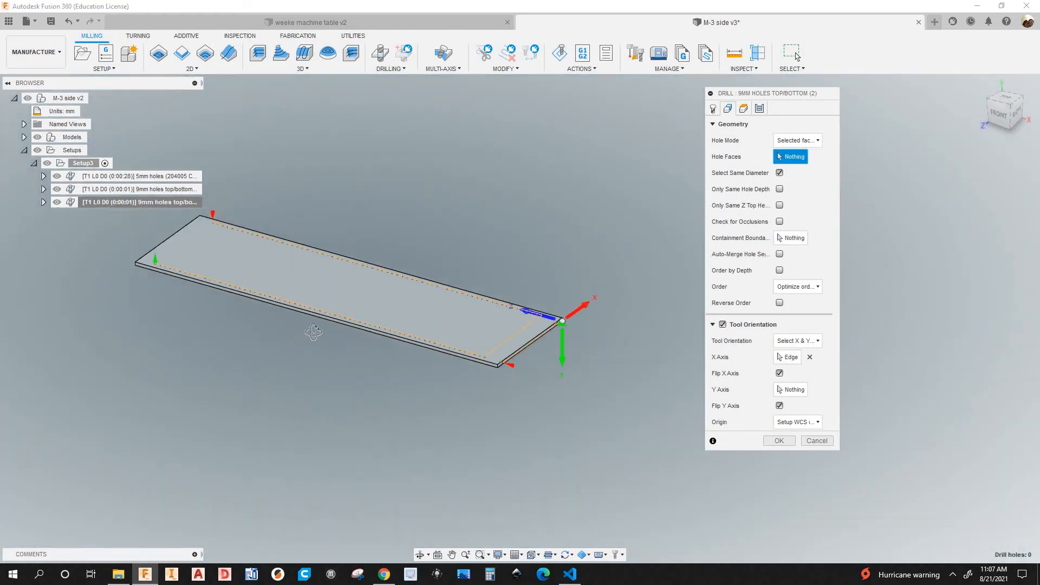
{"action": "scroll", "coordinate": [314, 332], "scroll_direction": "down", "scroll_amount": 2}
{"action": "middle_click_drag", "start_coordinate": [210, 329], "coordinate": [260, 362], "text": "shift"}
{"action": "scroll", "coordinate": [260, 364], "scroll_direction": "up", "scroll_amount": 6}
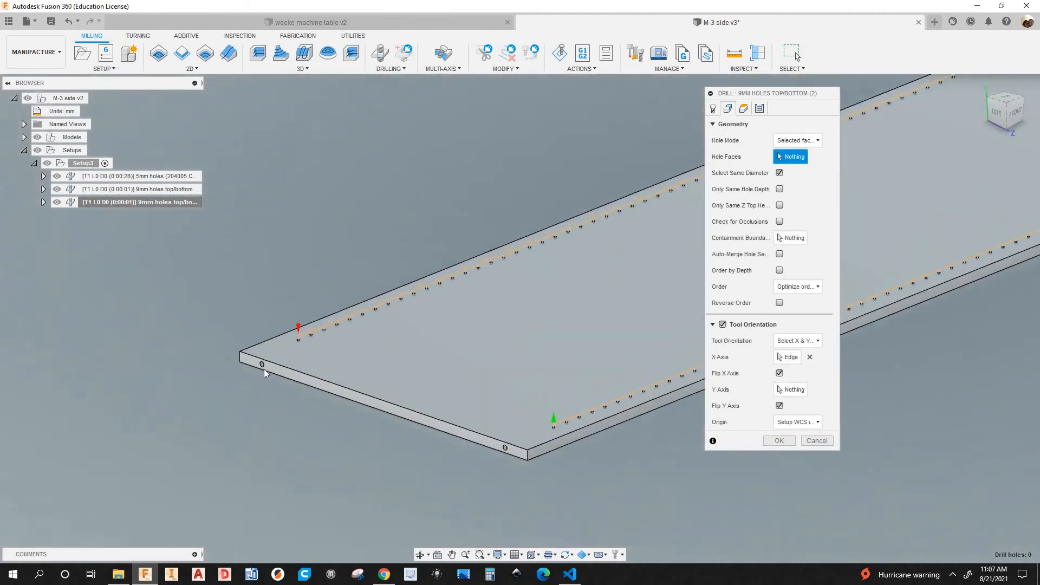
{"action": "left_click", "coordinate": [263, 365]}
{"action": "scroll", "coordinate": [254, 365], "scroll_direction": "down", "scroll_amount": 3}
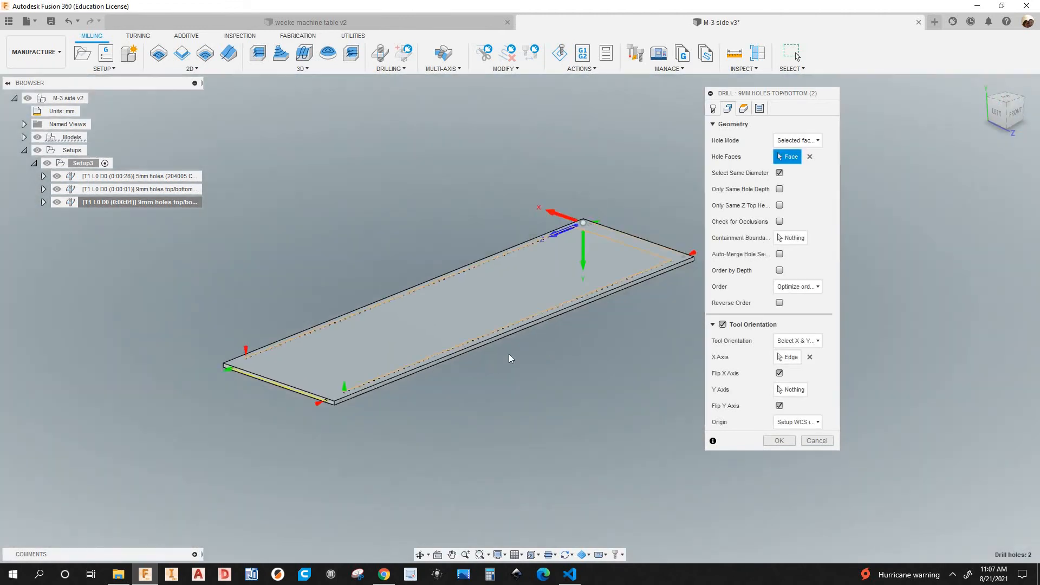
{"action": "middle_click_drag", "start_coordinate": [508, 357], "coordinate": [466, 333], "text": "shift"}
{"action": "middle_click_drag", "start_coordinate": [403, 343], "coordinate": [508, 377], "text": "shift"}
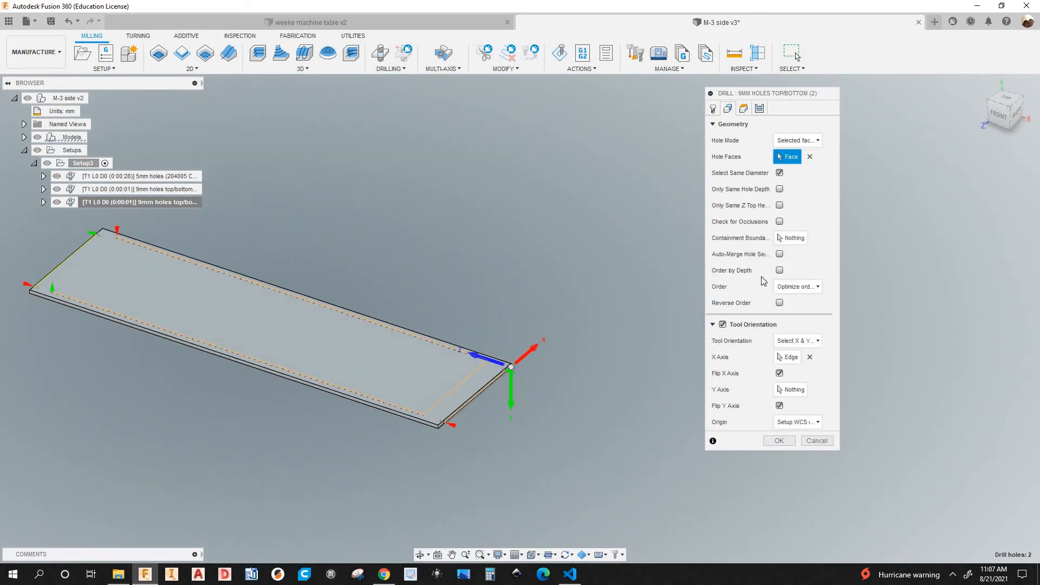
{"action": "scroll", "coordinate": [775, 368], "scroll_direction": "up", "scroll_amount": 1}
{"action": "left_click", "coordinate": [778, 441]}
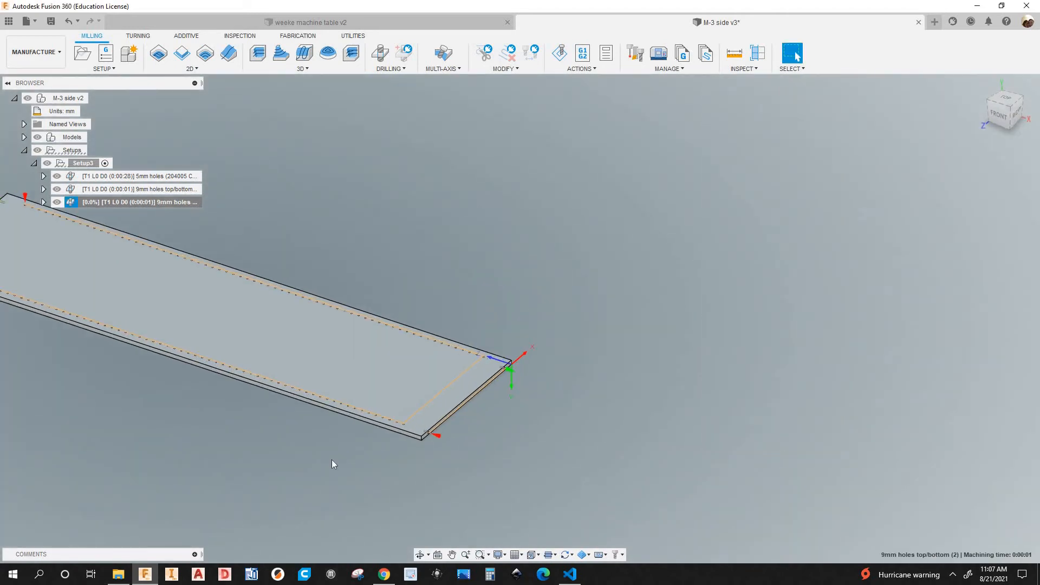
- Compare the toolpaths and tool directions of the two 9mm holes top/bottom operations at both panel ends
{"action": "scroll", "coordinate": [194, 417], "scroll_direction": "down", "scroll_amount": 3}
{"action": "middle_click_drag", "start_coordinate": [206, 416], "coordinate": [137, 240], "text": "shift"}
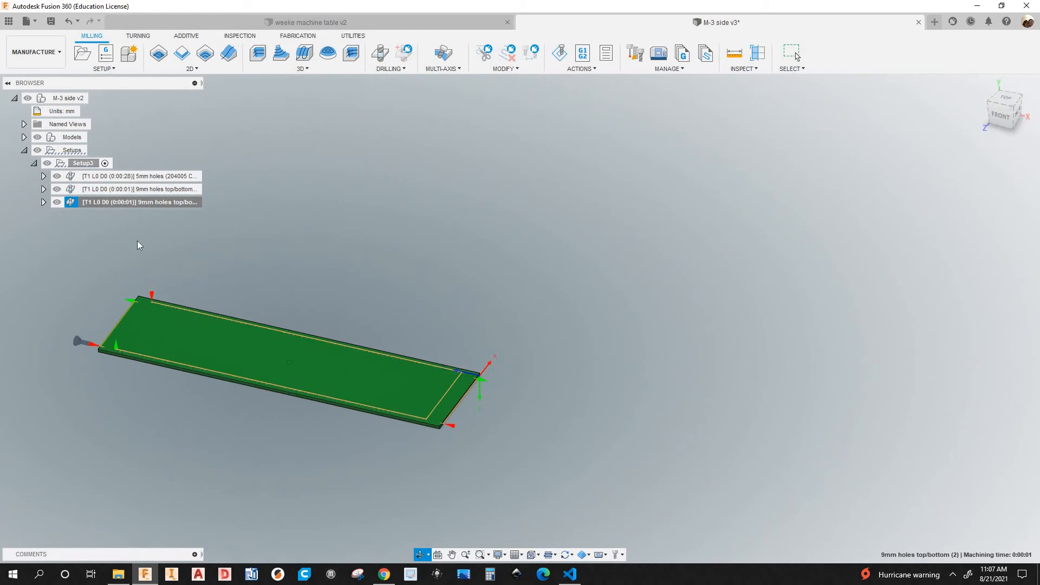
{"action": "left_click", "coordinate": [154, 191]}
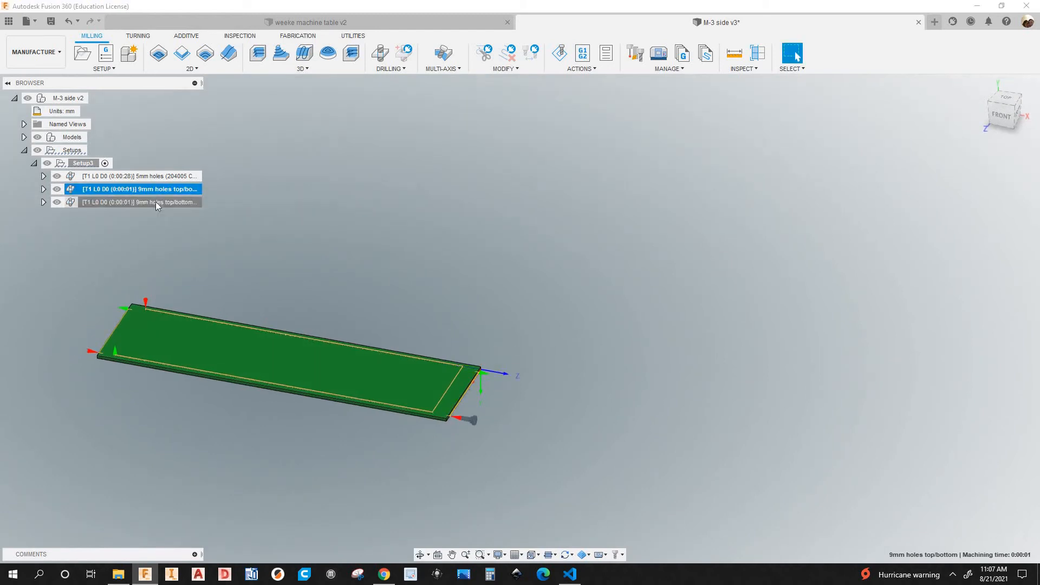
{"action": "left_click", "coordinate": [155, 201]}
{"action": "left_click", "coordinate": [161, 191]}
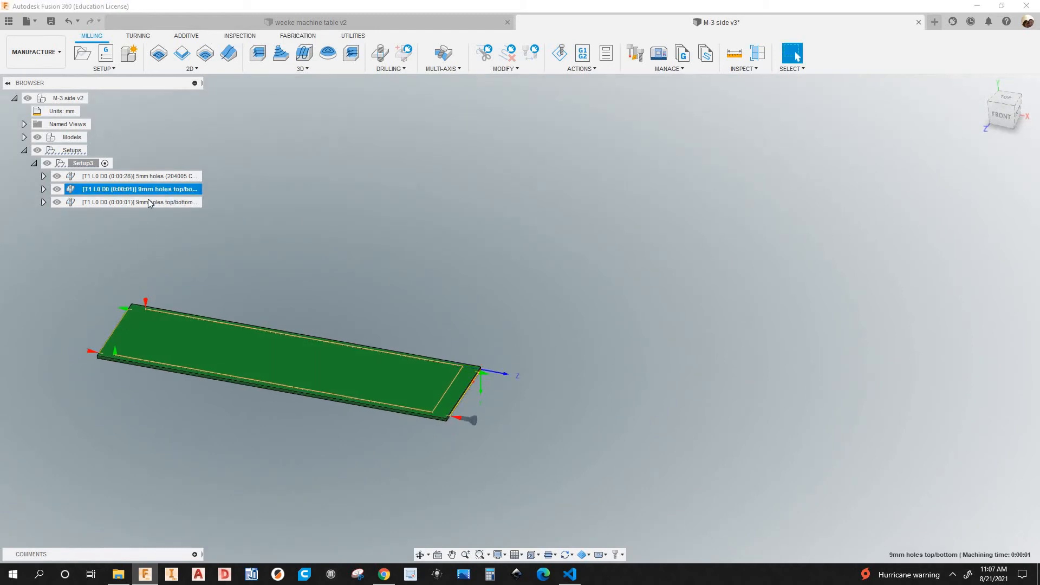
{"action": "left_click", "coordinate": [150, 201]}
{"action": "middle_click_drag", "start_coordinate": [138, 383], "coordinate": [159, 425], "text": "shift"}
{"action": "scroll", "coordinate": [197, 420], "scroll_direction": "up", "scroll_amount": 6}
{"action": "middle_click_drag", "start_coordinate": [355, 351], "coordinate": [188, 222]}
- Simulate the 9mm holes top/bottom (2) operation, then close the simulation
{"action": "right_click", "coordinate": [163, 201]}
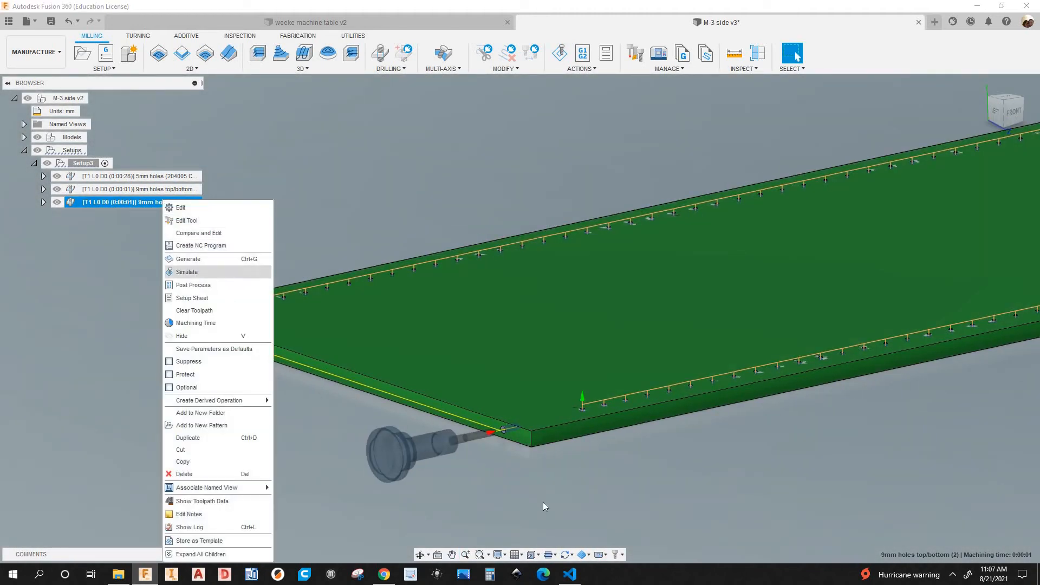
{"action": "key", "text": "Return"}
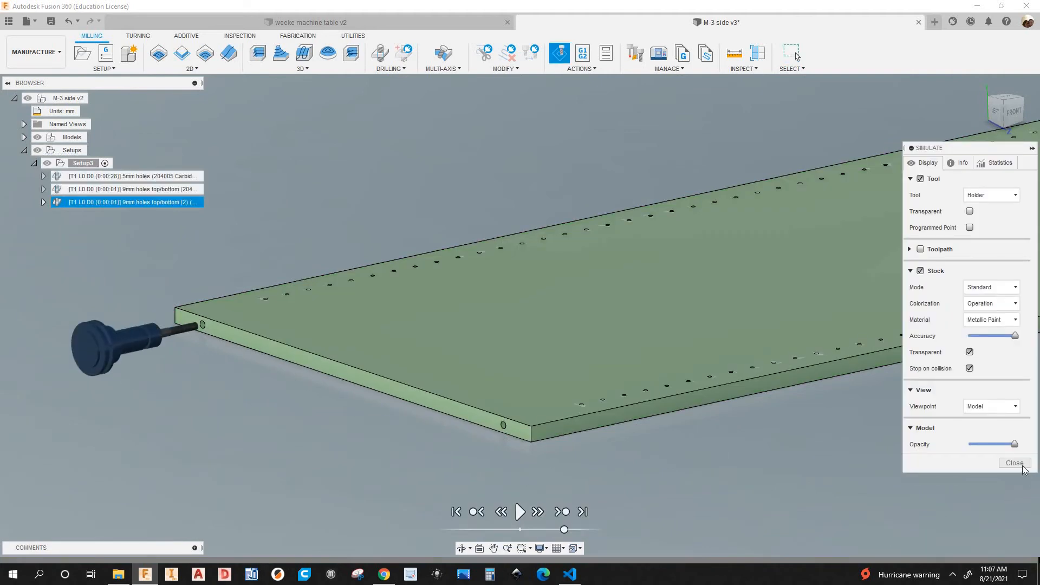
{"action": "left_click", "coordinate": [1014, 463]}
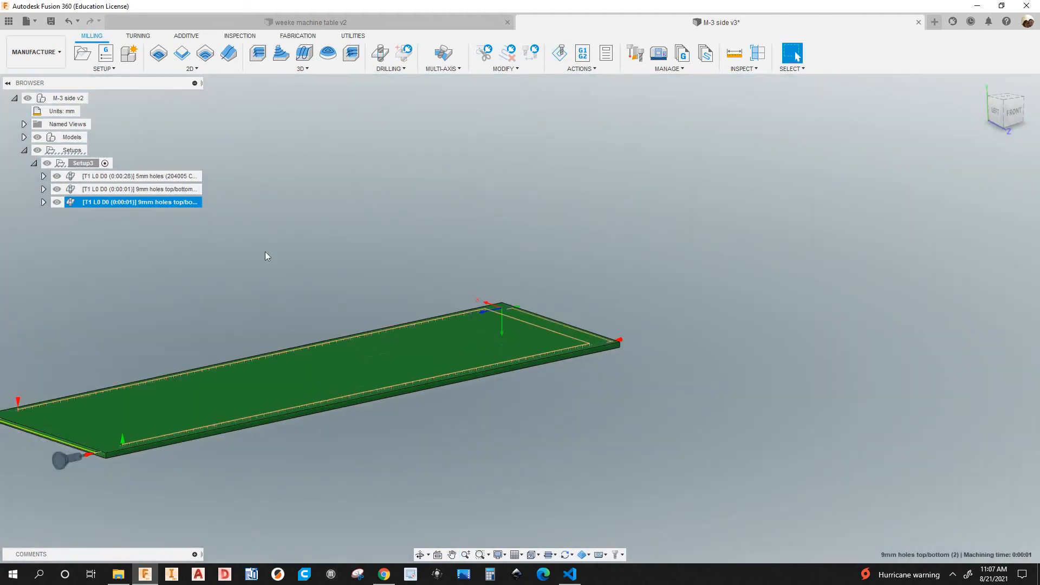
- Review both 9 mm end-edge operations again and examine the row of holes in the panel's long edge
{"action": "left_click", "coordinate": [161, 190]}
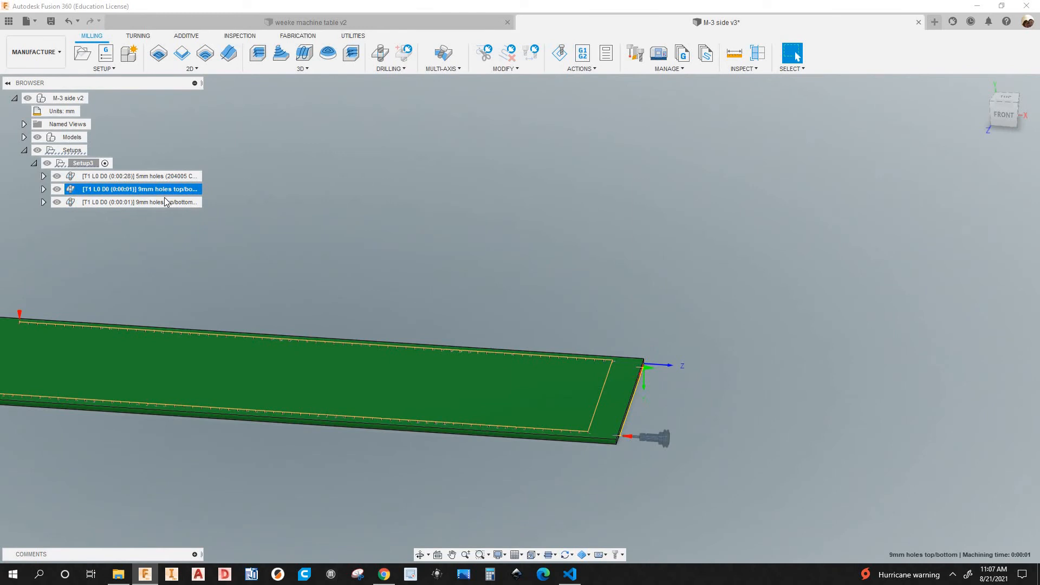
{"action": "left_click", "coordinate": [166, 201]}
{"action": "scroll", "coordinate": [536, 358], "scroll_direction": "down", "scroll_amount": 3}
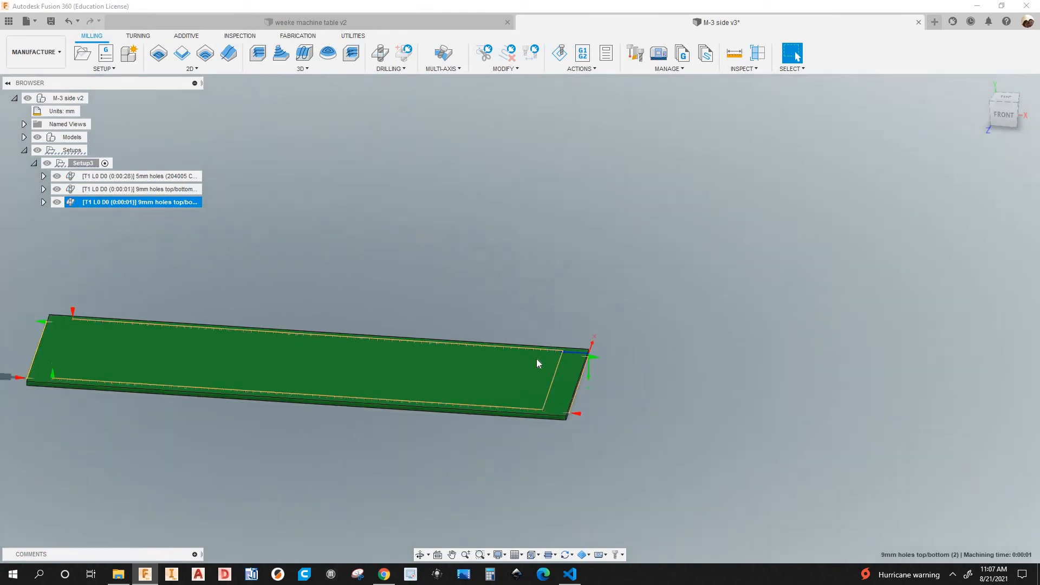
{"action": "middle_click_drag", "start_coordinate": [655, 275], "coordinate": [444, 341], "text": "shift"}
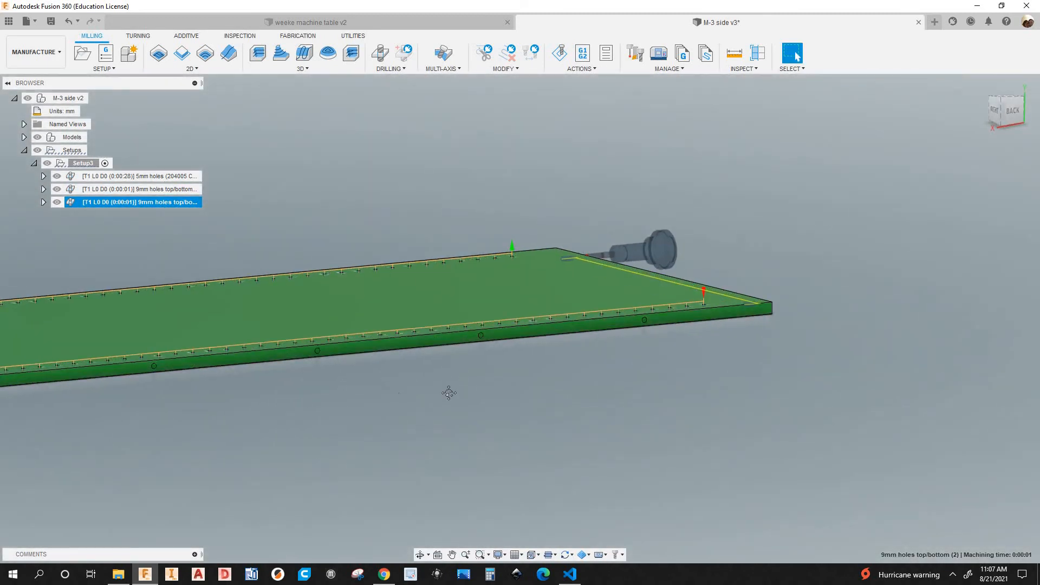
{"action": "key", "text": "F6"}
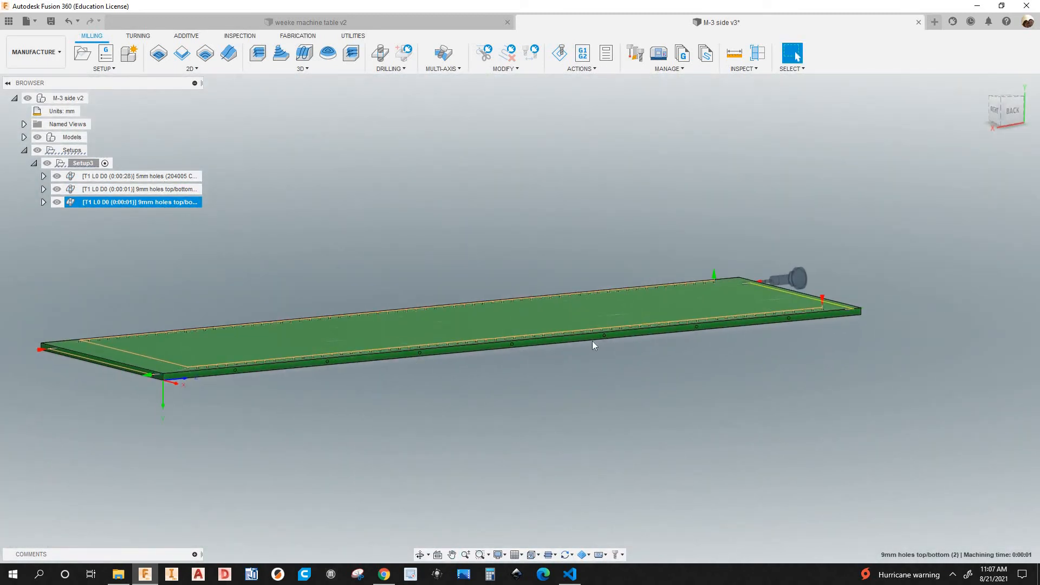
{"action": "scroll", "coordinate": [419, 374], "scroll_direction": "up", "scroll_amount": 3}
{"action": "scroll", "coordinate": [524, 359], "scroll_direction": "down", "scroll_amount": 2}
{"action": "scroll", "coordinate": [430, 354], "scroll_direction": "up", "scroll_amount": 3}
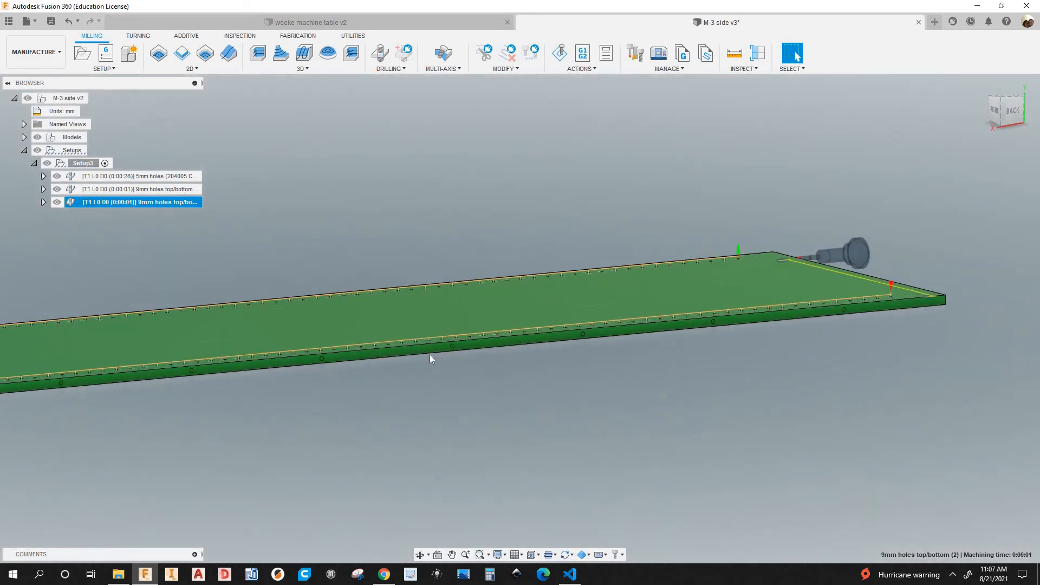
{"action": "scroll", "coordinate": [430, 354], "scroll_direction": "down", "scroll_amount": 3}
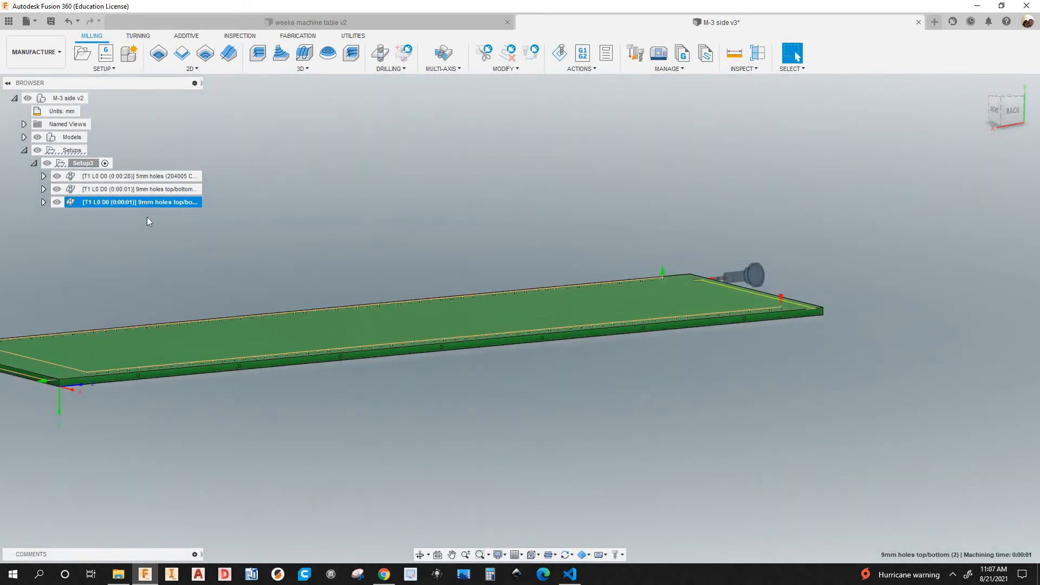
- Duplicate the 9mm holes top/bottom (2) operation in Setup3
{"action": "scroll", "coordinate": [148, 209], "scroll_direction": "down", "scroll_amount": 3}
{"action": "right_click", "coordinate": [148, 203]}
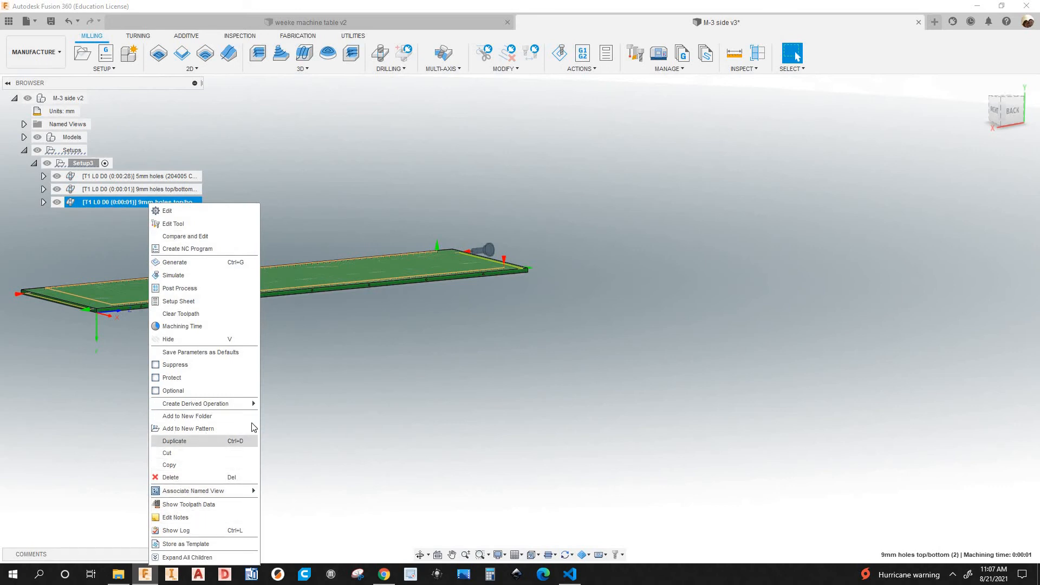
{"action": "left_click", "coordinate": [246, 440]}
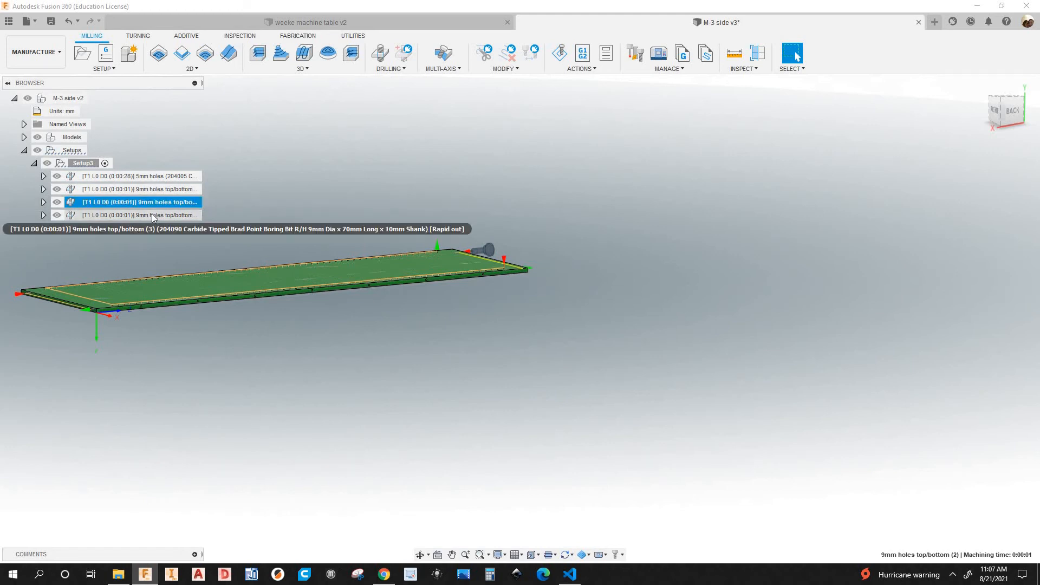
- Edit the new duplicate, 9mm holes top/bottom (3), and clear its hole face selection
{"action": "left_click", "coordinate": [153, 216]}
{"action": "right_click", "coordinate": [153, 216]}
{"action": "left_click", "coordinate": [174, 222]}
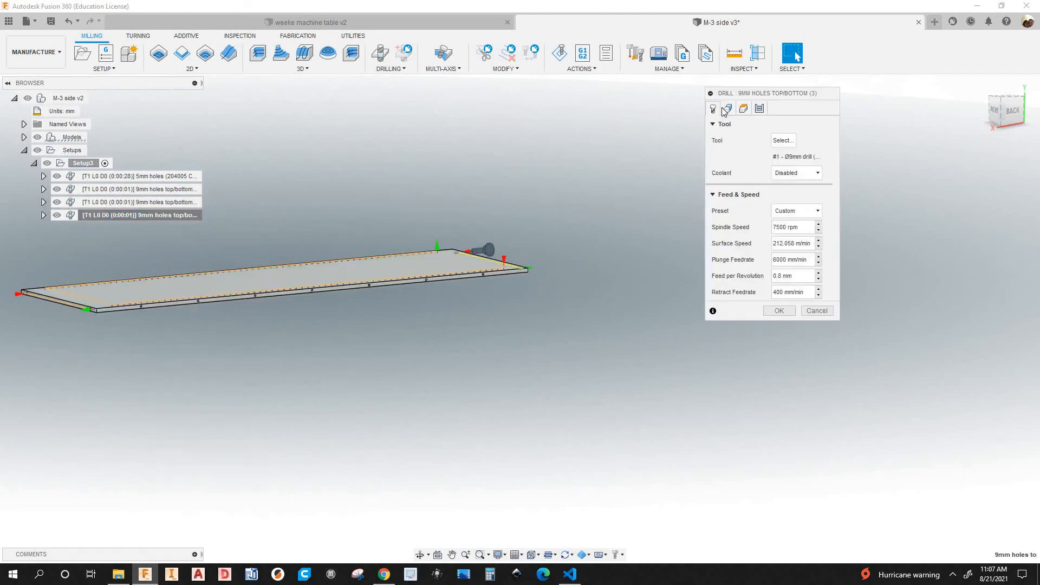
{"action": "left_click", "coordinate": [727, 109]}
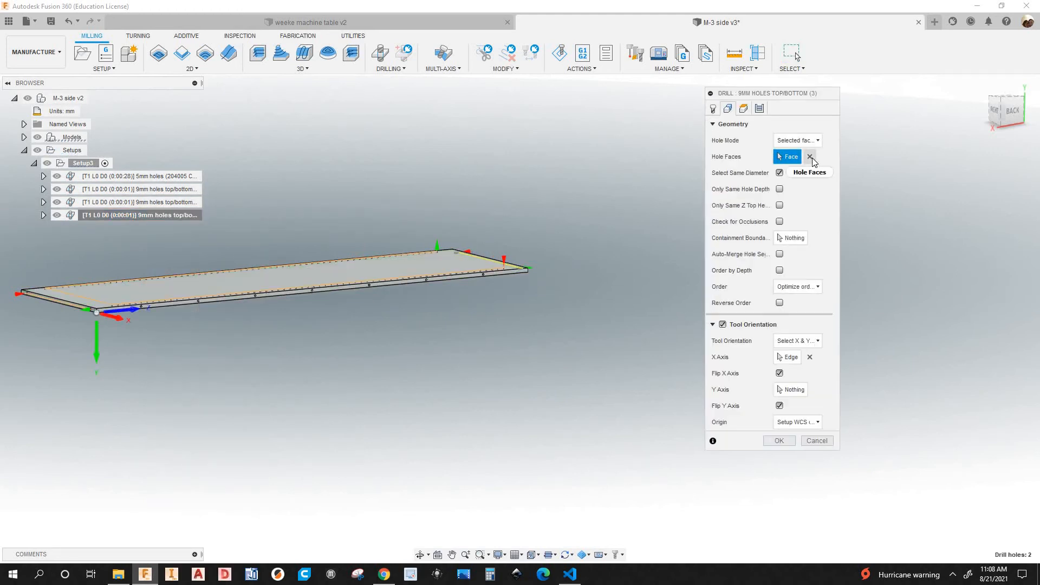
{"action": "left_click", "coordinate": [810, 157]}
- Set the new duplicate's Tool Orientation to Select Z axis/plane & X axis for the holes in the panel's long edge
{"action": "scroll", "coordinate": [470, 289], "scroll_direction": "up", "scroll_amount": 5}
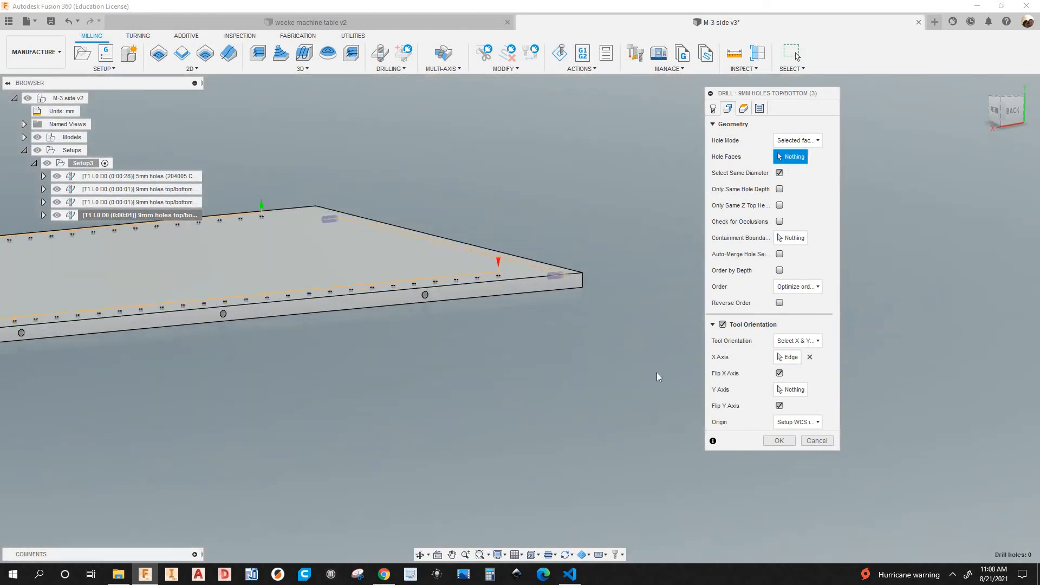
{"action": "middle_click_drag", "start_coordinate": [573, 356], "coordinate": [366, 379], "text": "shift"}
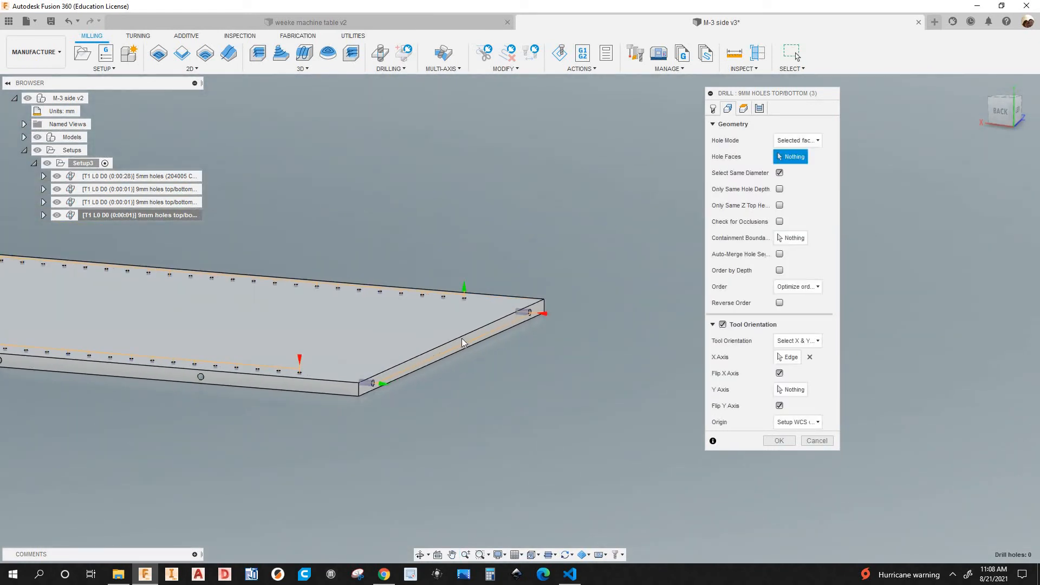
{"action": "scroll", "coordinate": [460, 334], "scroll_direction": "down", "scroll_amount": 4}
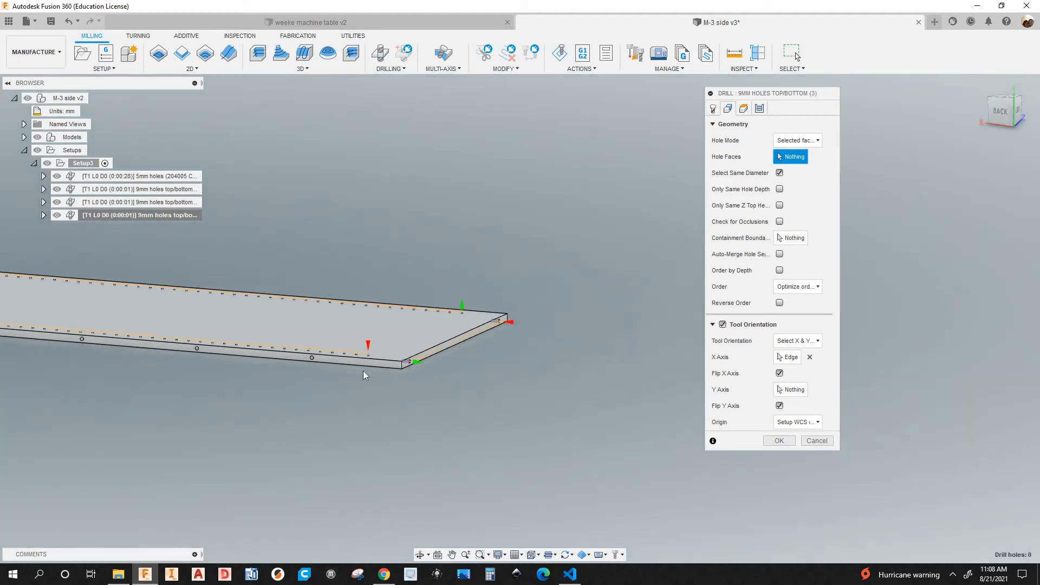
{"action": "scroll", "coordinate": [360, 369], "scroll_direction": "up", "scroll_amount": 6}
{"action": "scroll", "coordinate": [655, 309], "scroll_direction": "down", "scroll_amount": 2}
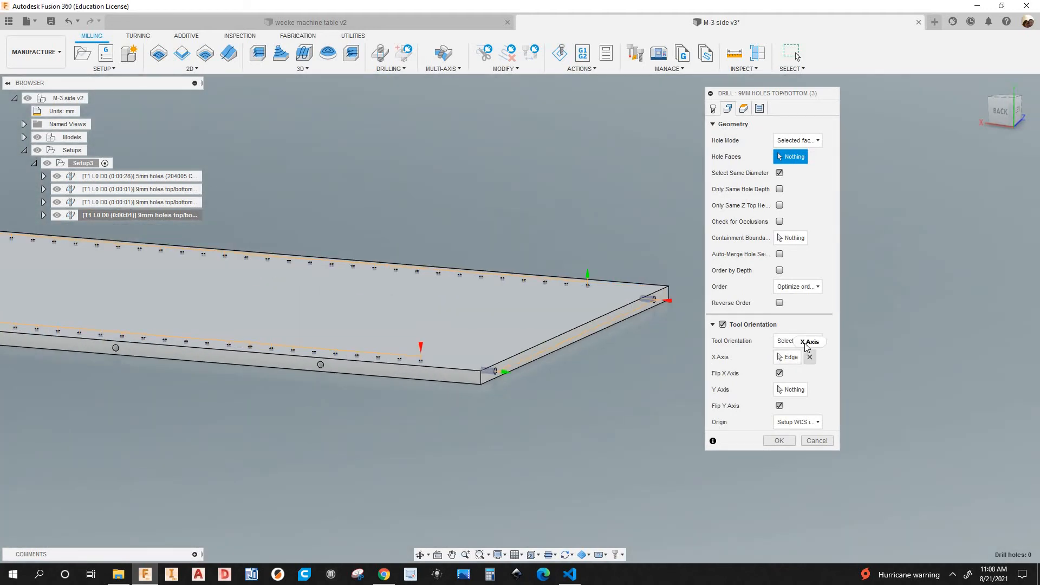
{"action": "left_click", "coordinate": [806, 341]}
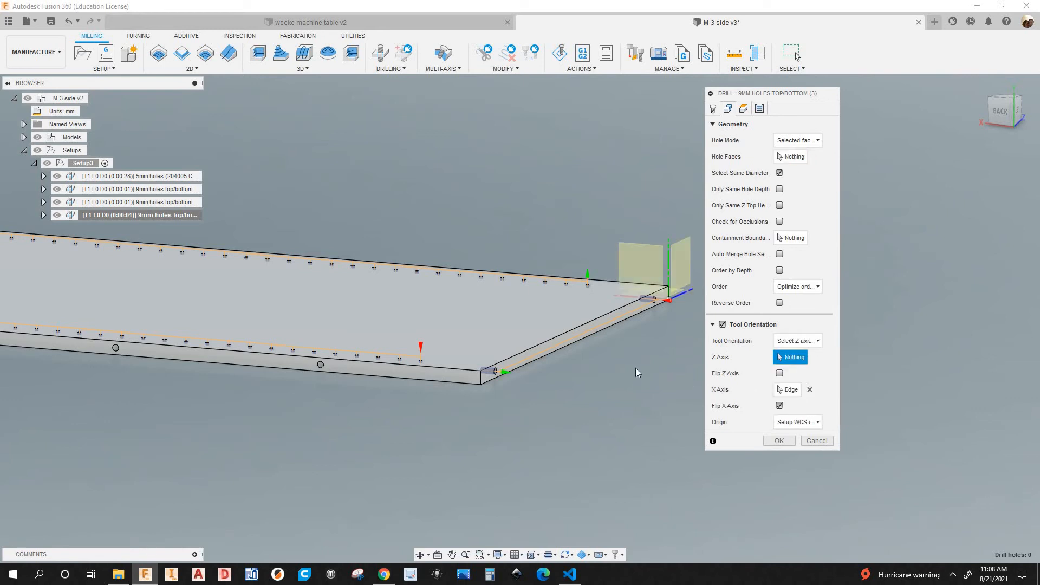
{"action": "scroll", "coordinate": [648, 370], "scroll_direction": "down", "scroll_amount": 3}
{"action": "middle_click_drag", "start_coordinate": [672, 374], "coordinate": [772, 375], "text": "shift"}
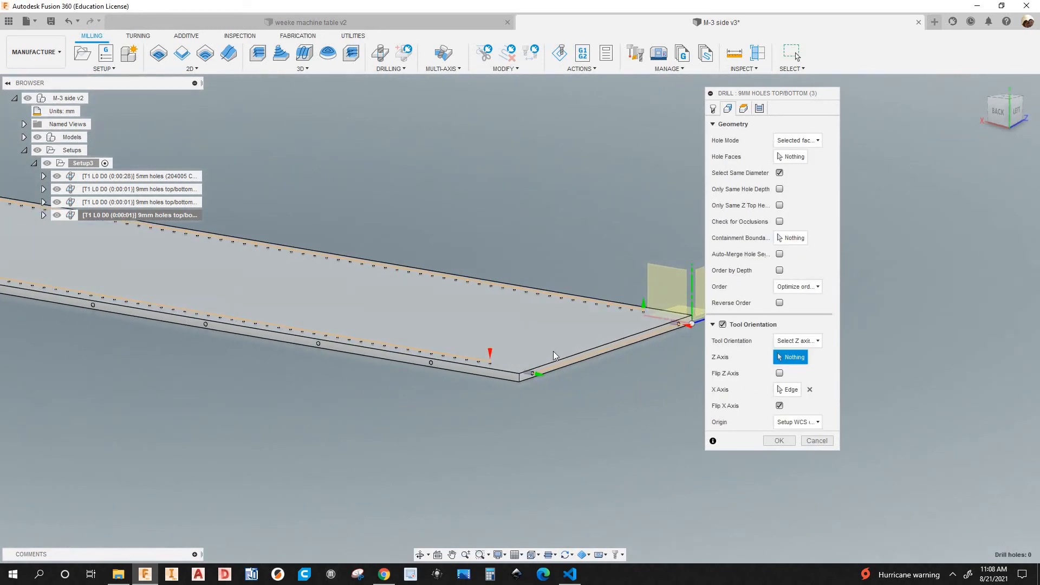
- Try the upper edge of the panel's short end as the Z axis for the tool orientation and check the resulting axis directions
{"action": "scroll", "coordinate": [489, 388], "scroll_direction": "up", "scroll_amount": 5}
{"action": "scroll", "coordinate": [488, 388], "scroll_direction": "down", "scroll_amount": 5}
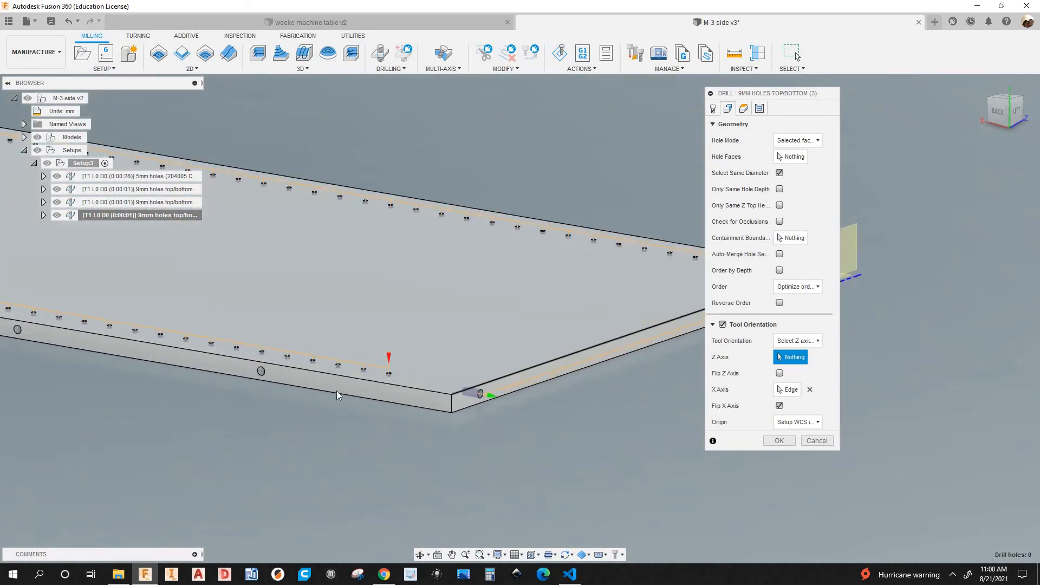
{"action": "left_click", "coordinate": [492, 382]}
{"action": "scroll", "coordinate": [347, 388], "scroll_direction": "down", "scroll_amount": 5}
{"action": "scroll", "coordinate": [370, 377], "scroll_direction": "down", "scroll_amount": 4}
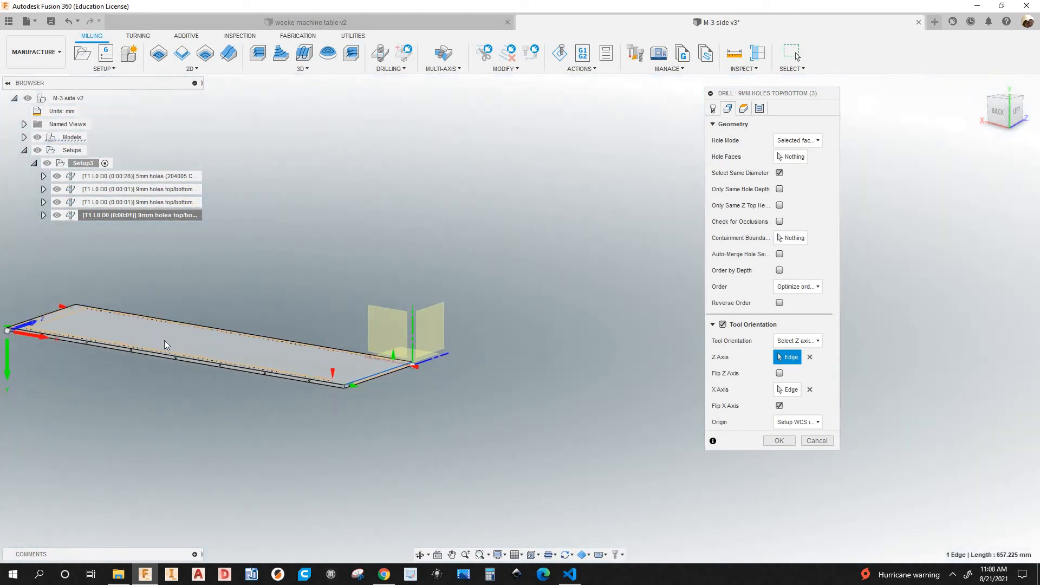
{"action": "scroll", "coordinate": [139, 359], "scroll_direction": "up", "scroll_amount": 4}
{"action": "scroll", "coordinate": [162, 352], "scroll_direction": "up", "scroll_amount": 3}
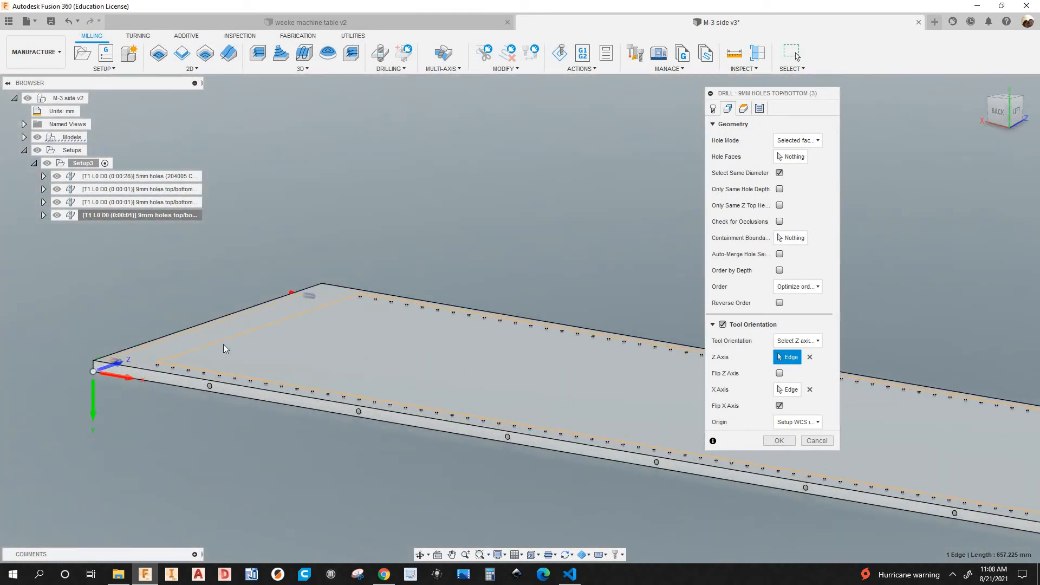
{"action": "scroll", "coordinate": [187, 414], "scroll_direction": "down", "scroll_amount": 3}
{"action": "scroll", "coordinate": [162, 410], "scroll_direction": "down", "scroll_amount": 3}
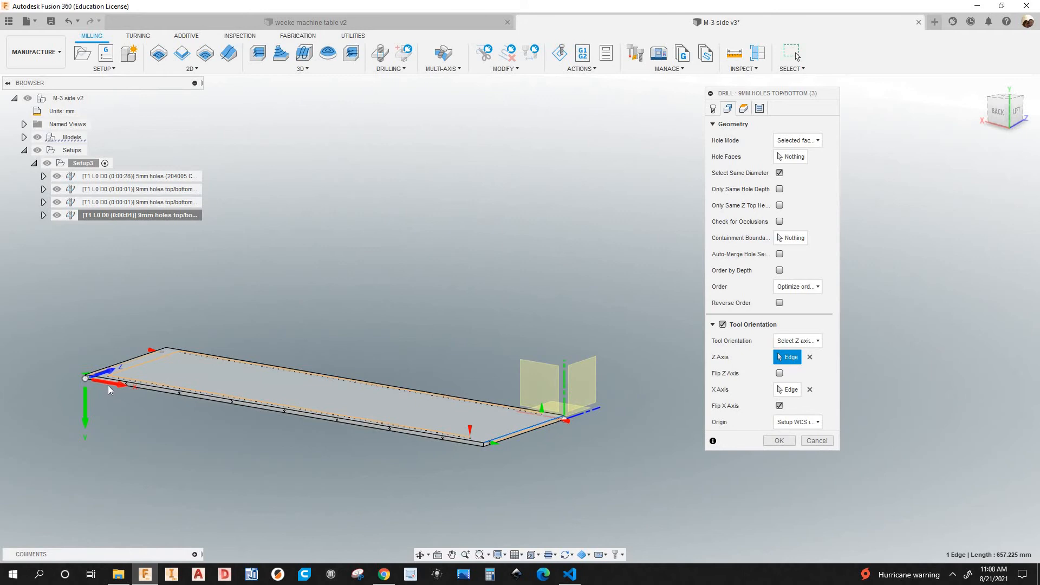
{"action": "scroll", "coordinate": [79, 379], "scroll_direction": "up", "scroll_amount": 3}
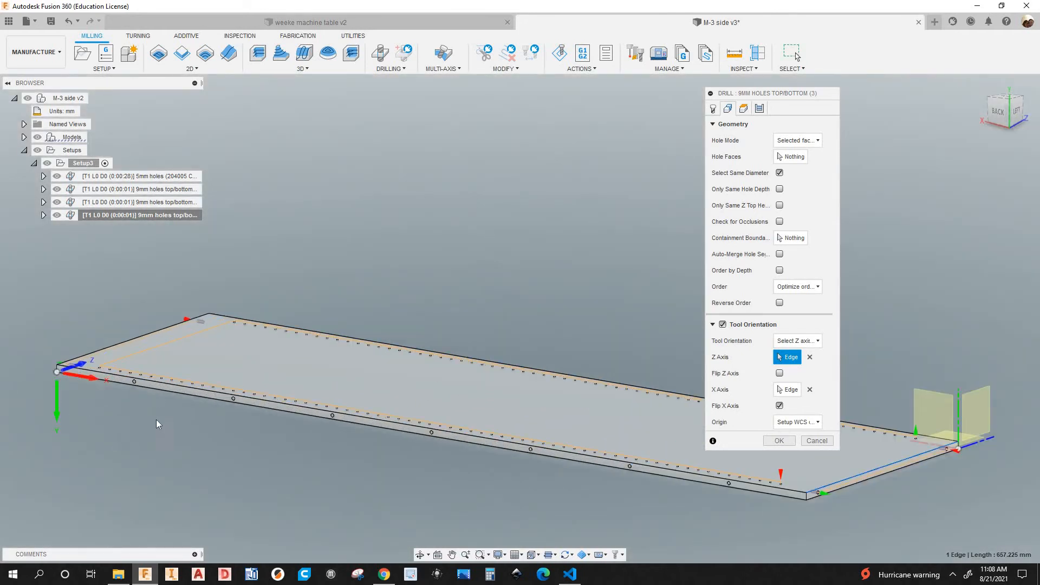
{"action": "scroll", "coordinate": [458, 441], "scroll_direction": "down", "scroll_amount": 3}
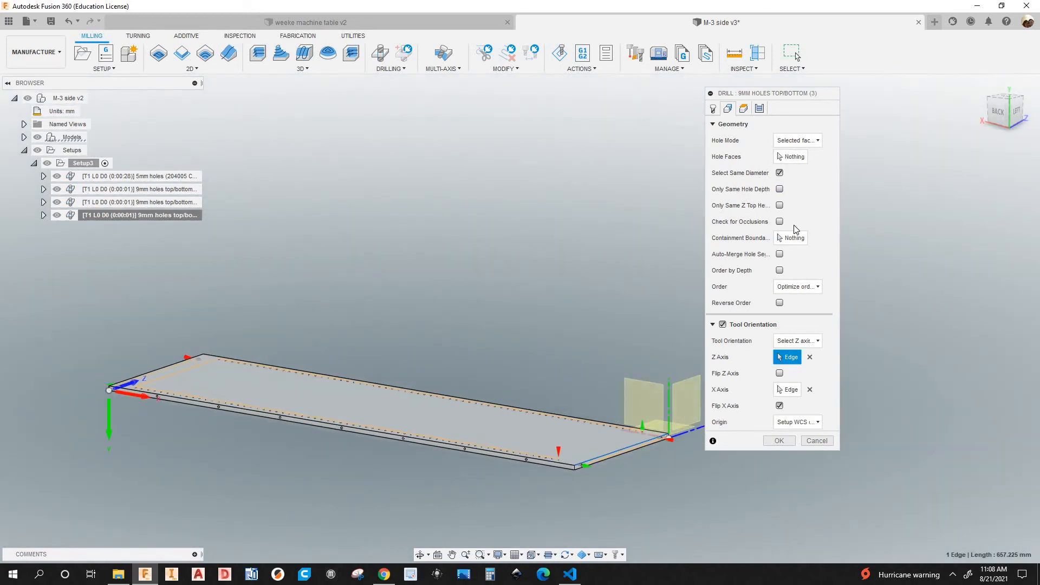
- Set the Z axis to the face of the 9 mm hole nearest the corner in the panel's long edge
{"action": "scroll", "coordinate": [623, 415], "scroll_direction": "up", "scroll_amount": 5}
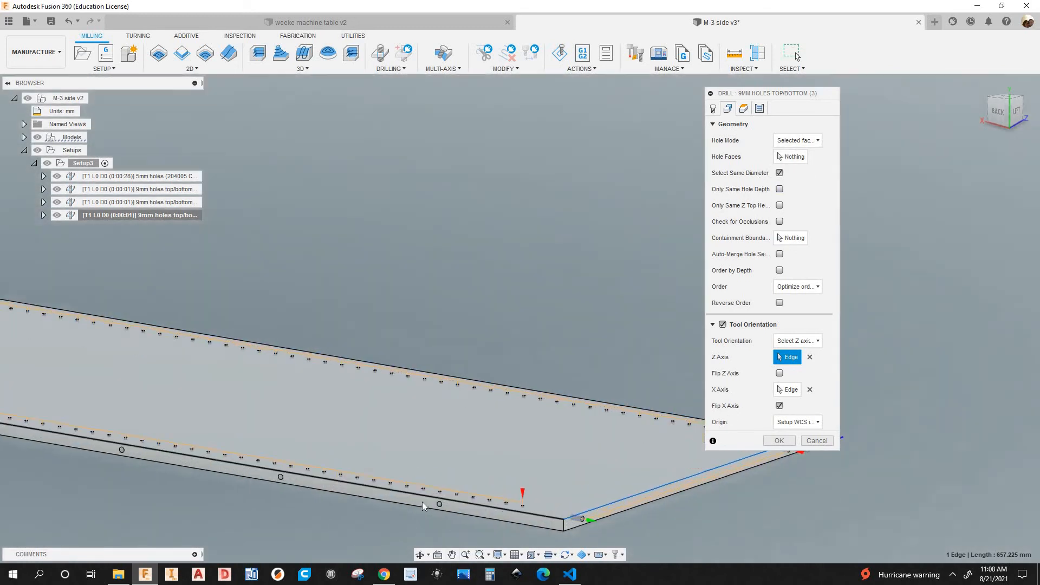
{"action": "left_click", "coordinate": [438, 495]}
{"action": "scroll", "coordinate": [478, 437], "scroll_direction": "down", "scroll_amount": 3}
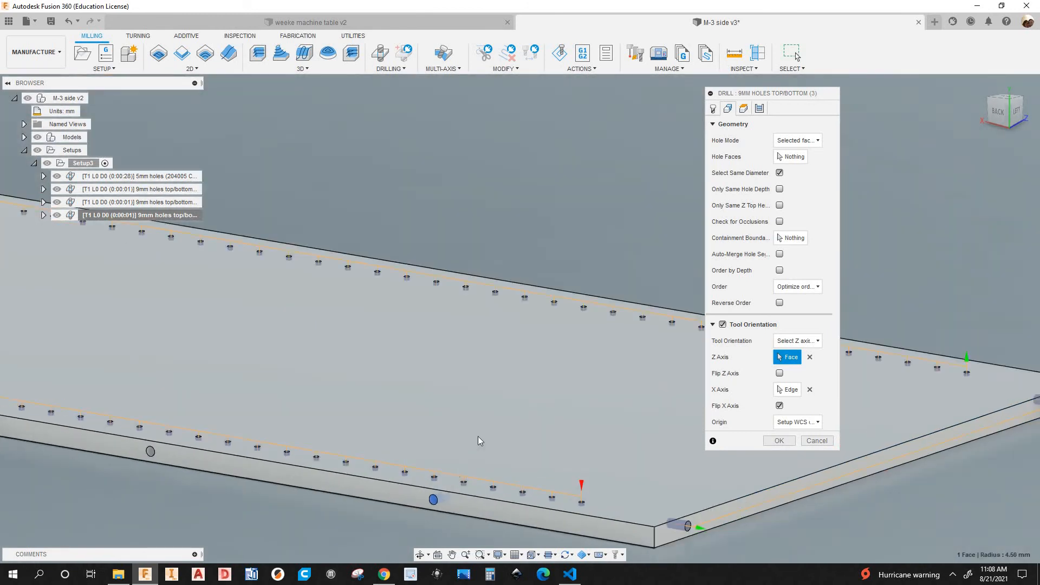
{"action": "scroll", "coordinate": [212, 434], "scroll_direction": "down", "scroll_amount": 3}
{"action": "scroll", "coordinate": [118, 421], "scroll_direction": "up", "scroll_amount": 4}
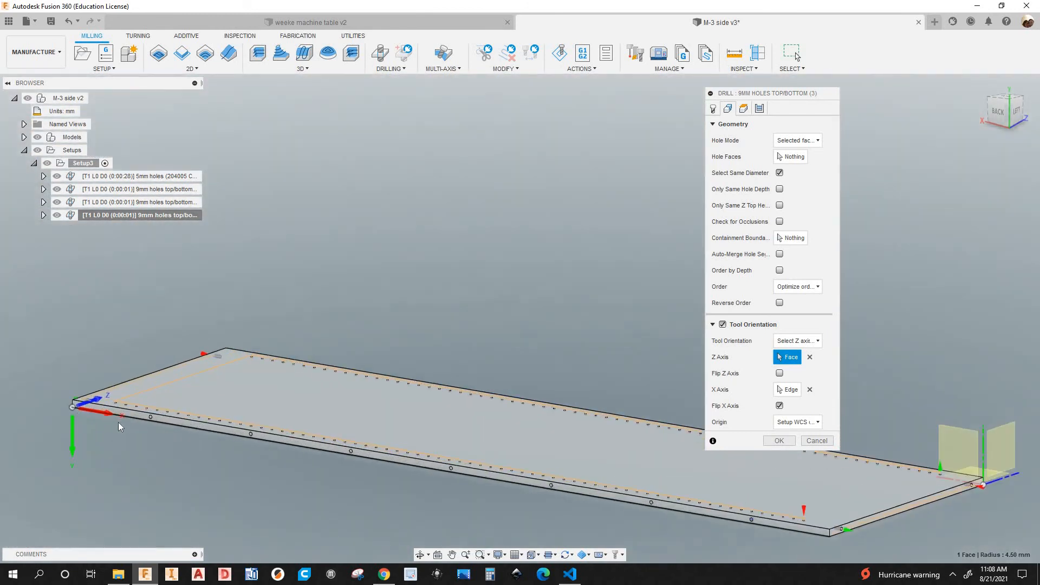
{"action": "scroll", "coordinate": [110, 427], "scroll_direction": "down", "scroll_amount": 1}
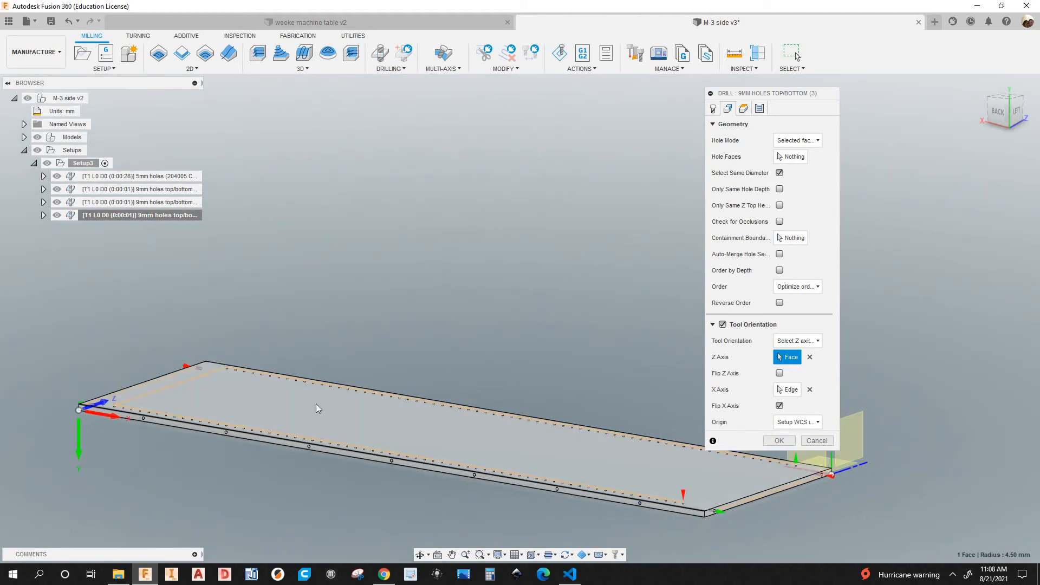
{"action": "scroll", "coordinate": [230, 423], "scroll_direction": "up", "scroll_amount": 5}
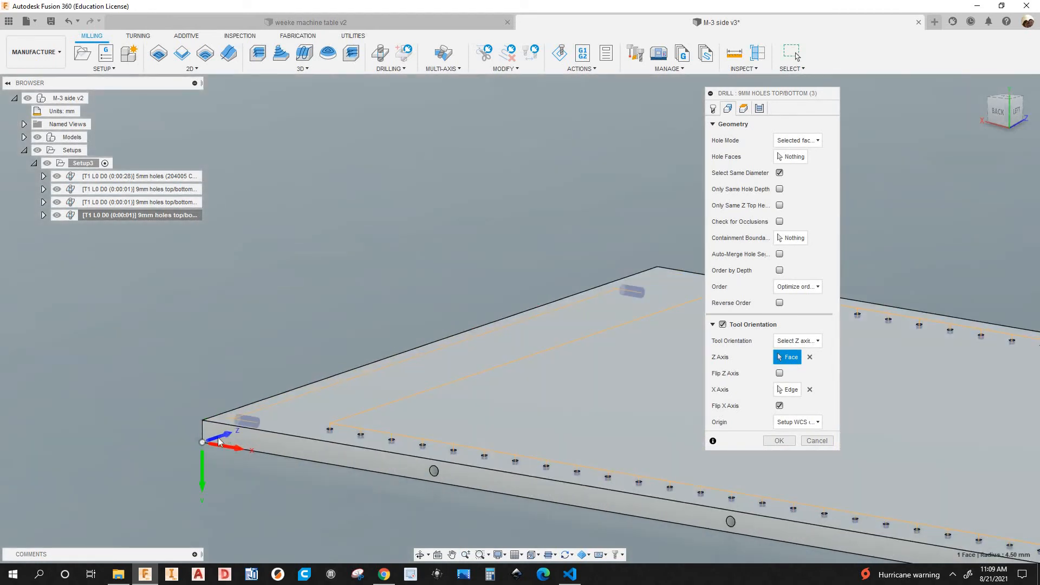
- Select the face of the end hole in the panel's long edge as the hole face, keeping Select Same Diameter on
{"action": "middle_click_drag", "start_coordinate": [255, 463], "coordinate": [375, 410], "text": "shift"}
{"action": "middle_click_drag", "start_coordinate": [474, 442], "coordinate": [780, 336], "text": "shift"}
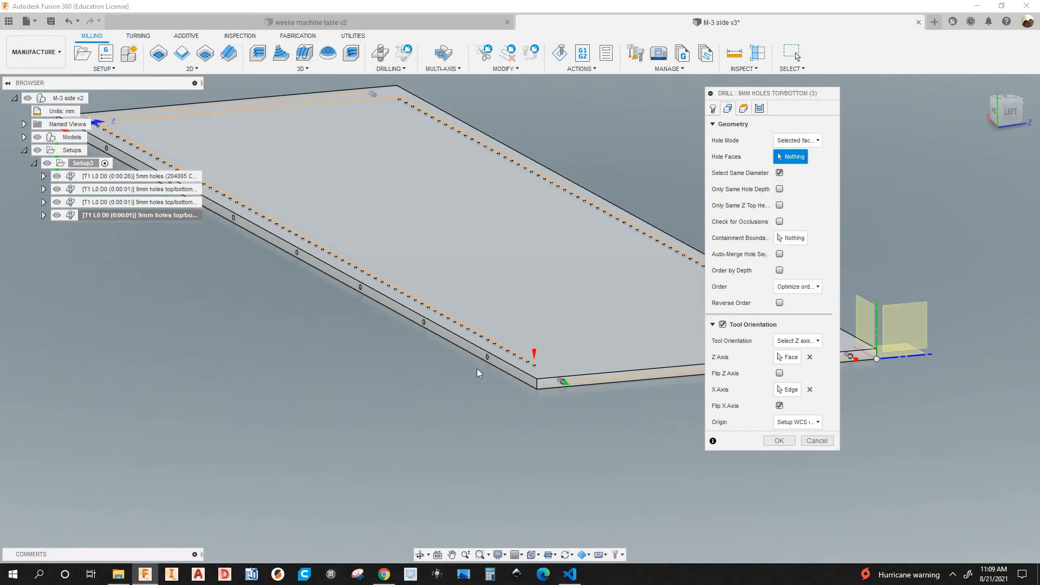
{"action": "scroll", "coordinate": [477, 368], "scroll_direction": "up", "scroll_amount": 3}
{"action": "scroll", "coordinate": [479, 368], "scroll_direction": "down", "scroll_amount": 2}
{"action": "scroll", "coordinate": [476, 373], "scroll_direction": "down", "scroll_amount": 5}
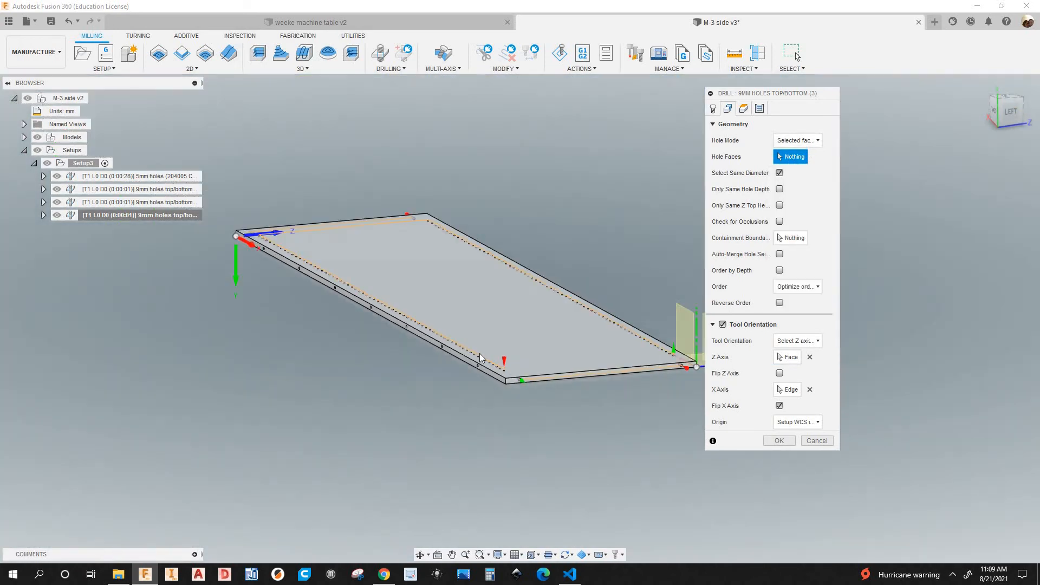
{"action": "scroll", "coordinate": [480, 355], "scroll_direction": "up", "scroll_amount": 7}
{"action": "left_click", "coordinate": [481, 358]}
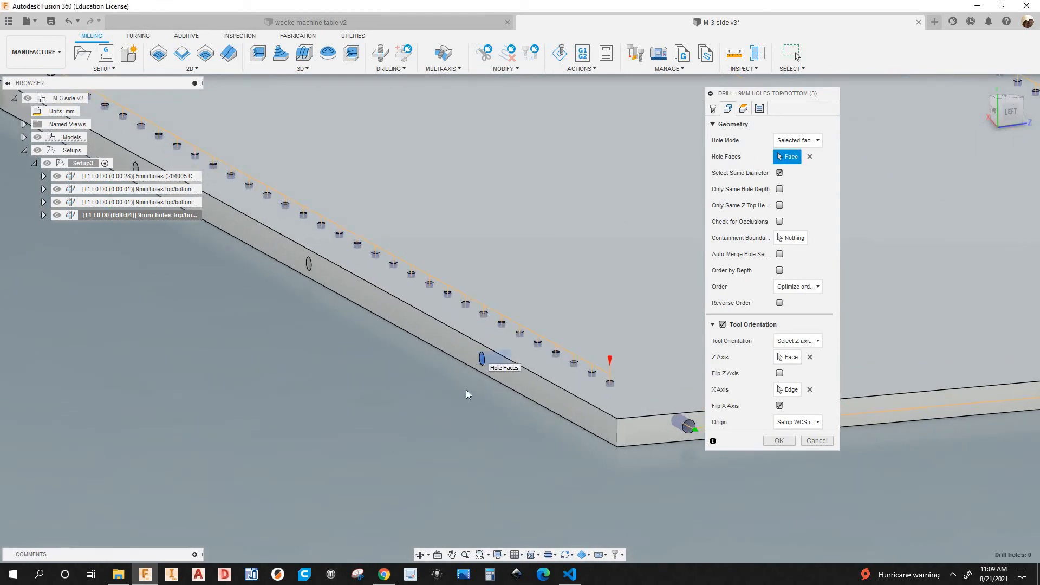
{"action": "scroll", "coordinate": [278, 330], "scroll_direction": "down", "scroll_amount": 6}
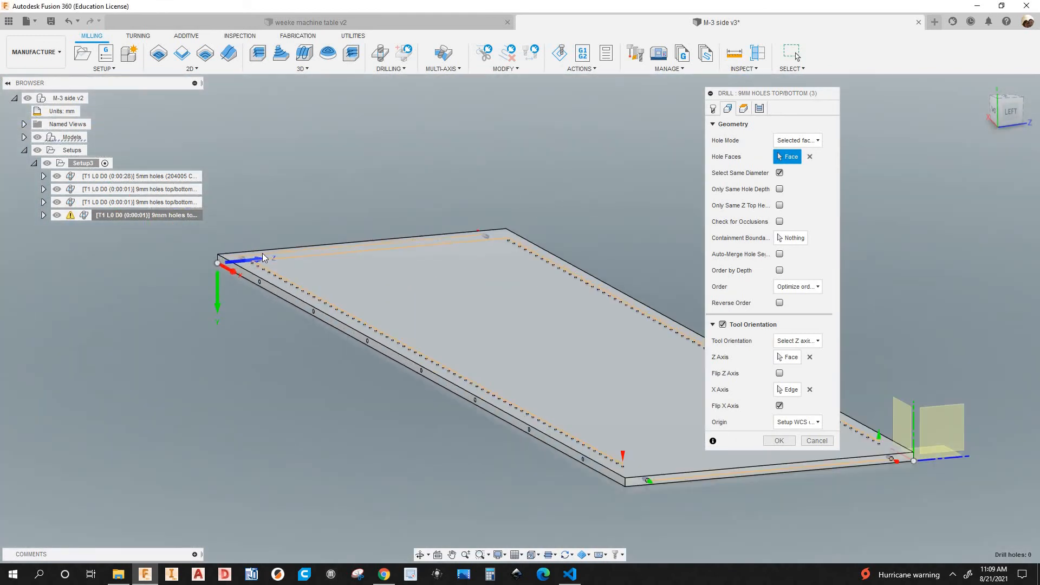
- Flip the Z axis of the tool orientation so it points outward from the panel's long edge
{"action": "scroll", "coordinate": [268, 263], "scroll_direction": "up", "scroll_amount": 4}
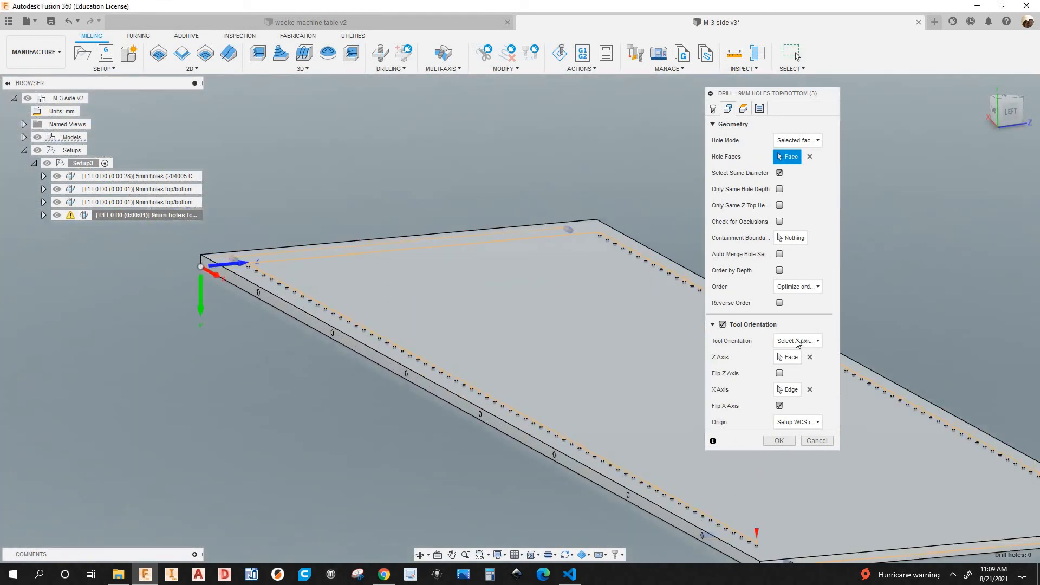
{"action": "left_click", "coordinate": [787, 357]}
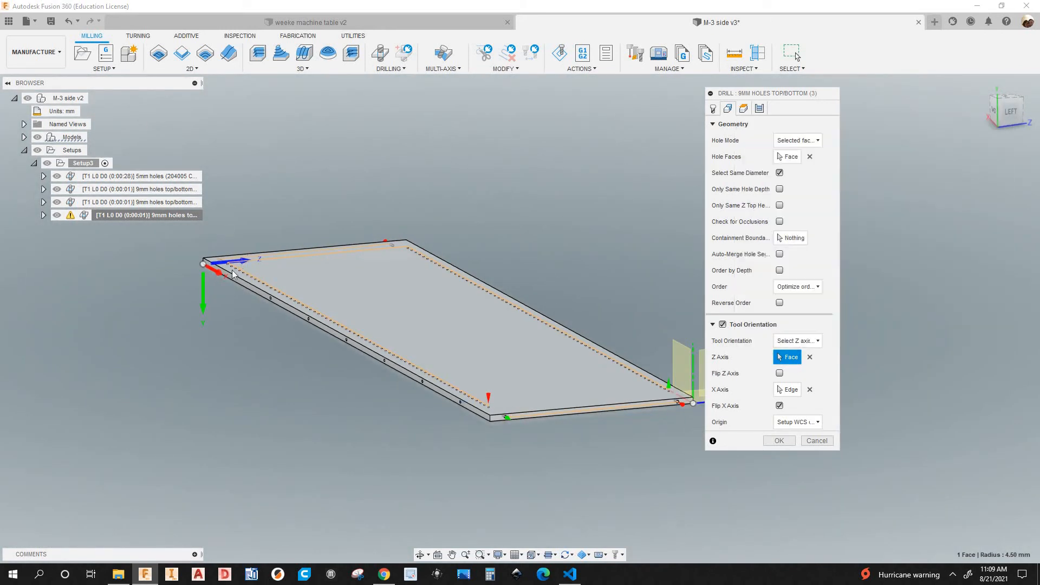
{"action": "scroll", "coordinate": [200, 289], "scroll_direction": "up", "scroll_amount": 5}
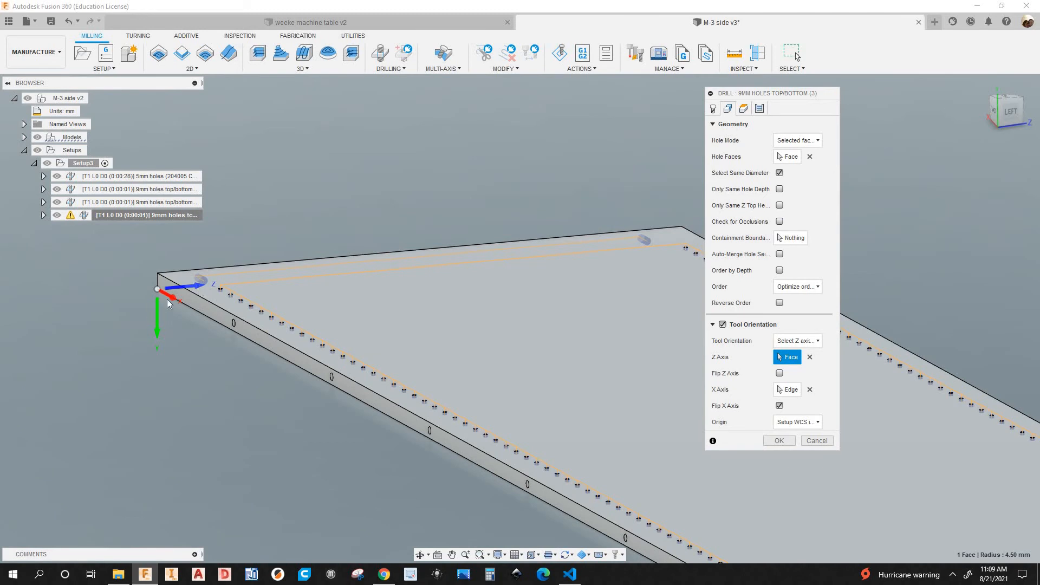
{"action": "left_click", "coordinate": [175, 288]}
{"action": "scroll", "coordinate": [148, 308], "scroll_direction": "down", "scroll_amount": 3}
{"action": "scroll", "coordinate": [120, 303], "scroll_direction": "down", "scroll_amount": 3}
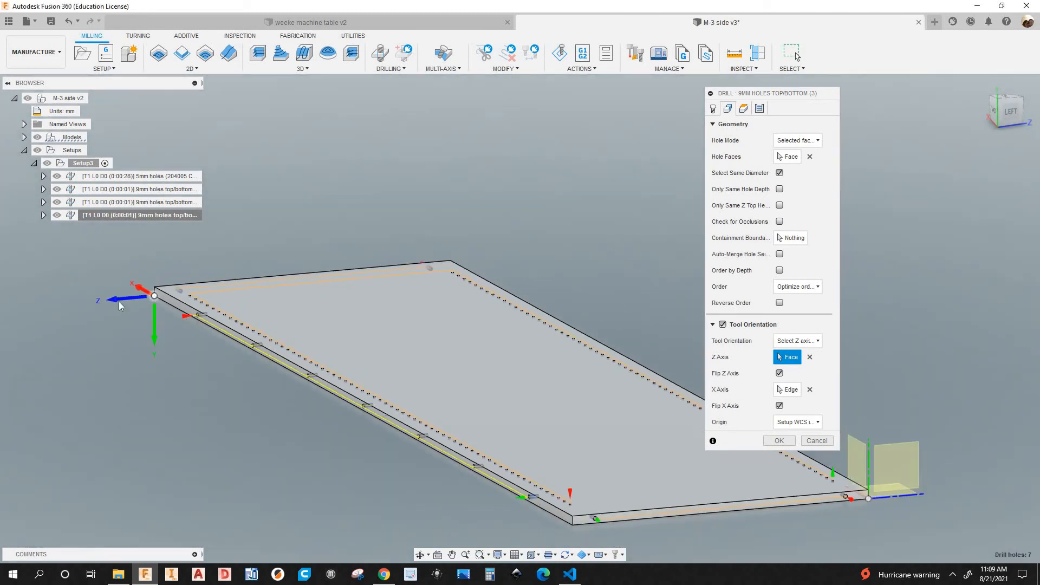
- Examine the orientation axes and the drilling path along the holes in the panel's long edge
{"action": "scroll", "coordinate": [83, 311], "scroll_direction": "down", "scroll_amount": 2}
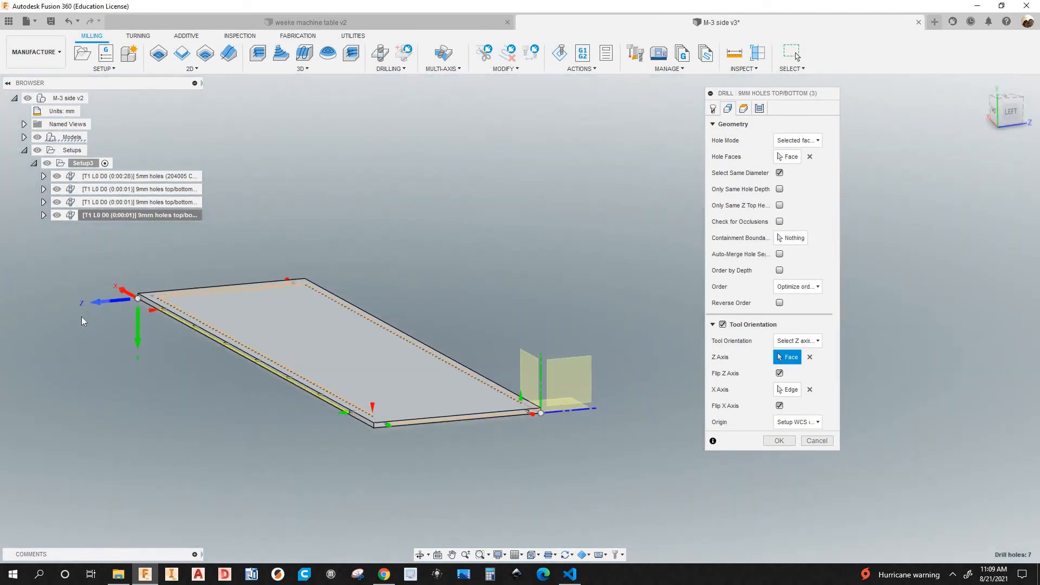
{"action": "scroll", "coordinate": [393, 444], "scroll_direction": "up", "scroll_amount": 5}
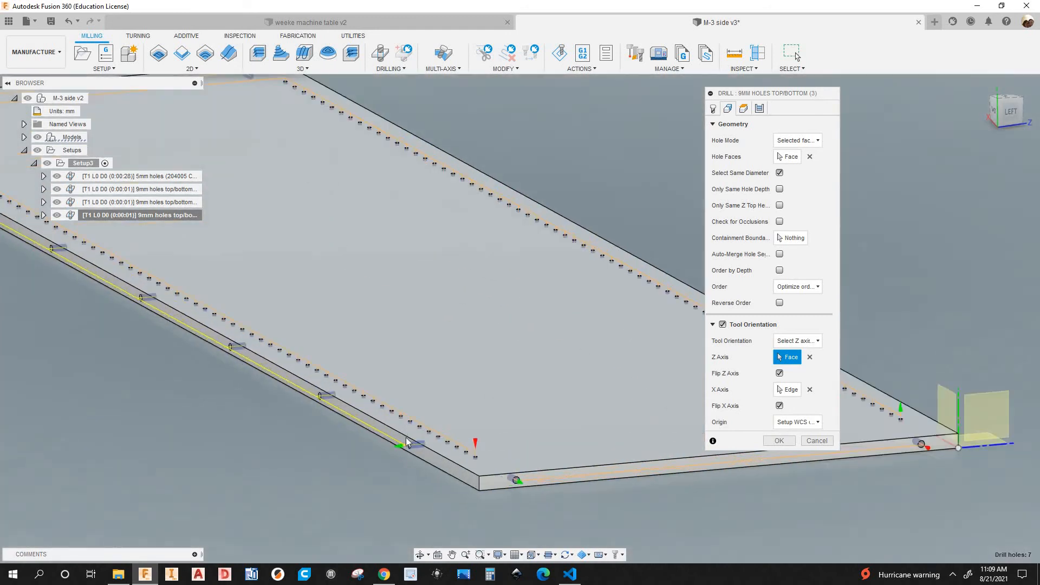
{"action": "scroll", "coordinate": [398, 464], "scroll_direction": "down", "scroll_amount": 1}
{"action": "scroll", "coordinate": [142, 310], "scroll_direction": "down", "scroll_amount": 1}
{"action": "middle_click_drag", "start_coordinate": [142, 310], "coordinate": [206, 346]}
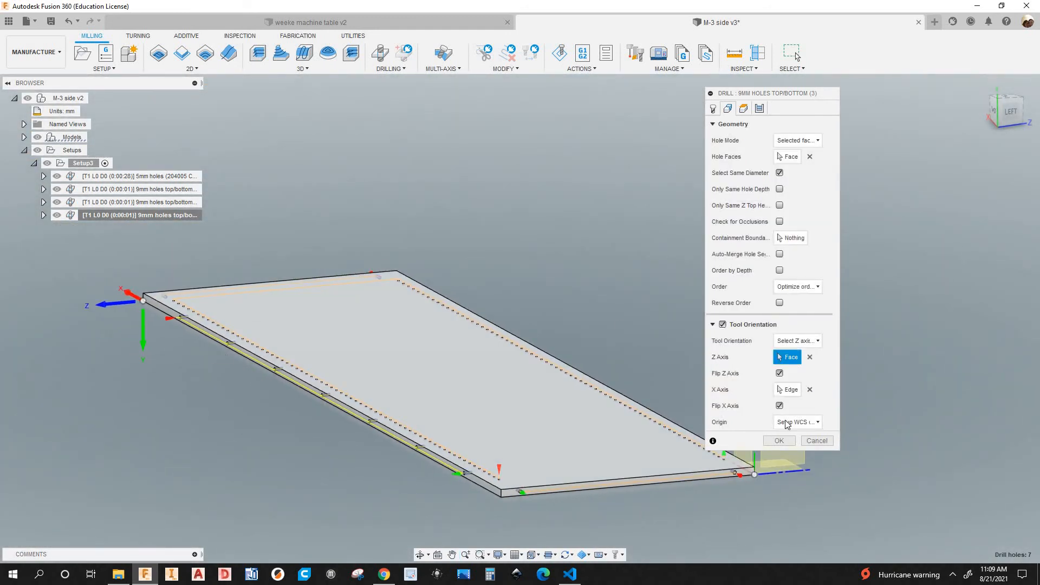
{"action": "left_click_drag", "start_coordinate": [805, 94], "coordinate": [827, 61]}
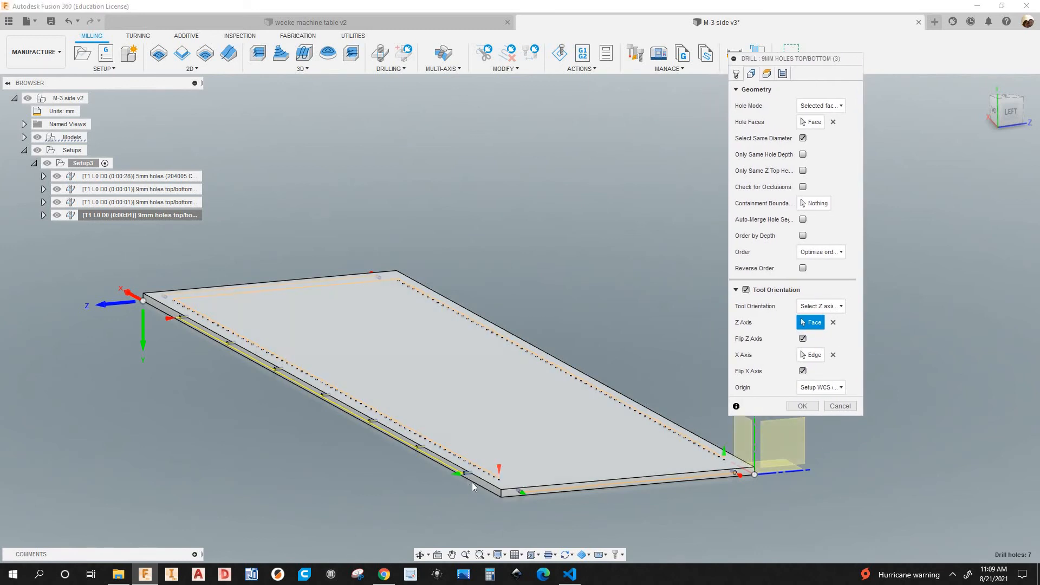
{"action": "scroll", "coordinate": [625, 484], "scroll_direction": "up", "scroll_amount": 1}
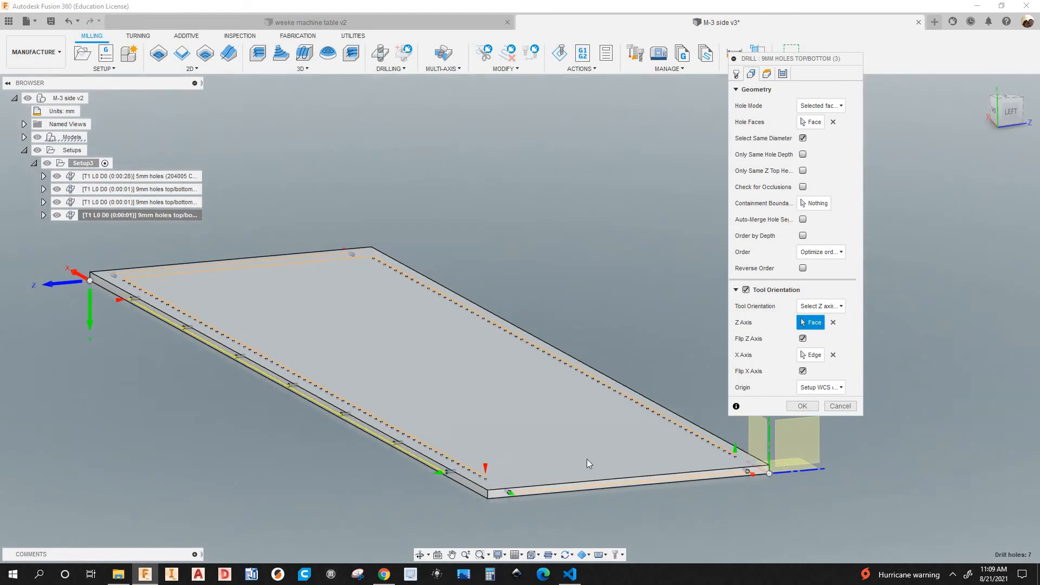
- Examine the end-edge holes and drilling path near the yellow origin planes, relative to the long-edge drilling
{"action": "scroll", "coordinate": [591, 458], "scroll_direction": "up", "scroll_amount": 2}
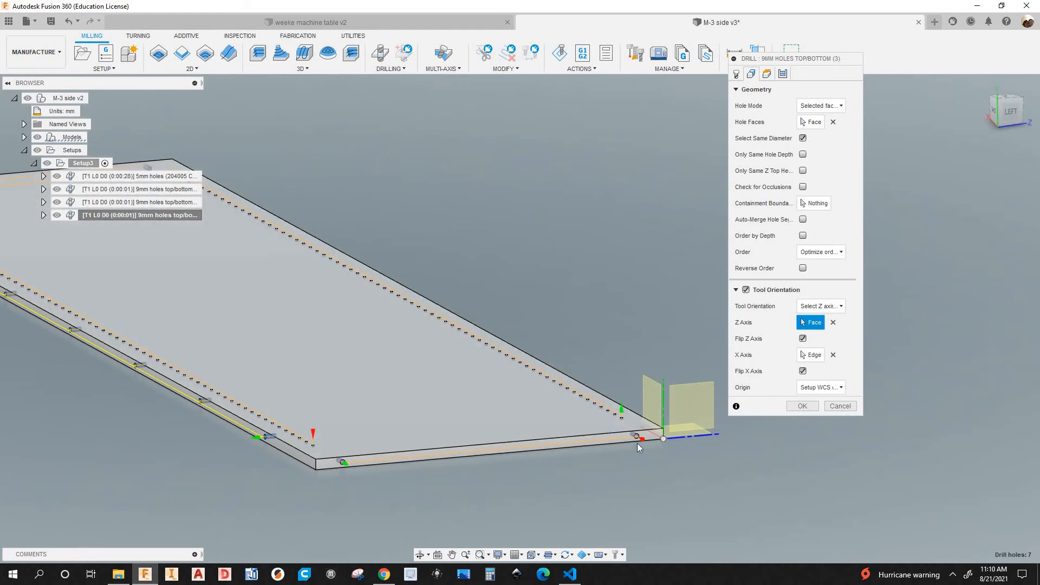
{"action": "scroll", "coordinate": [639, 442], "scroll_direction": "up", "scroll_amount": 2}
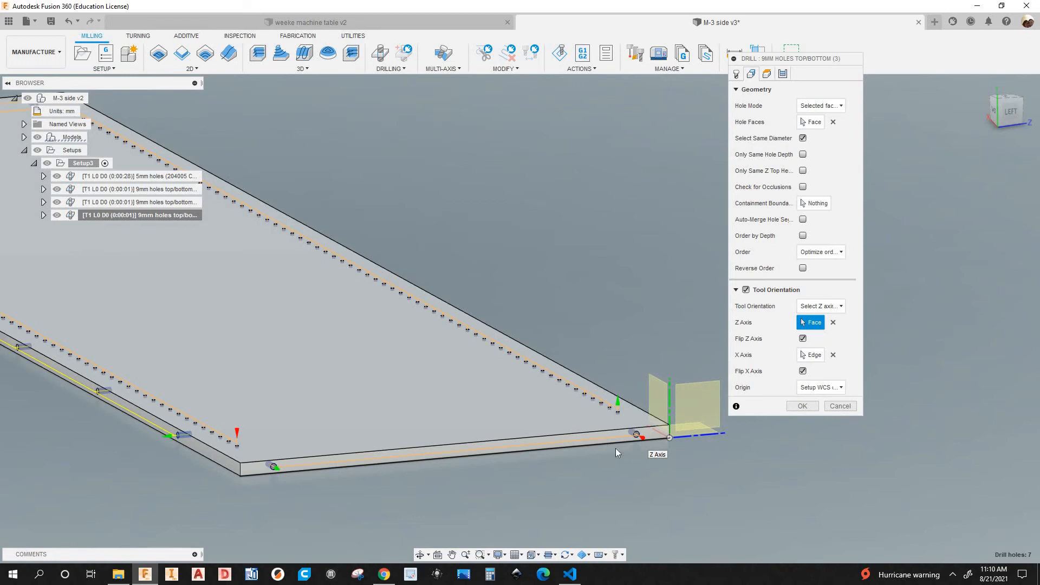
{"action": "scroll", "coordinate": [635, 444], "scroll_direction": "down", "scroll_amount": 3}
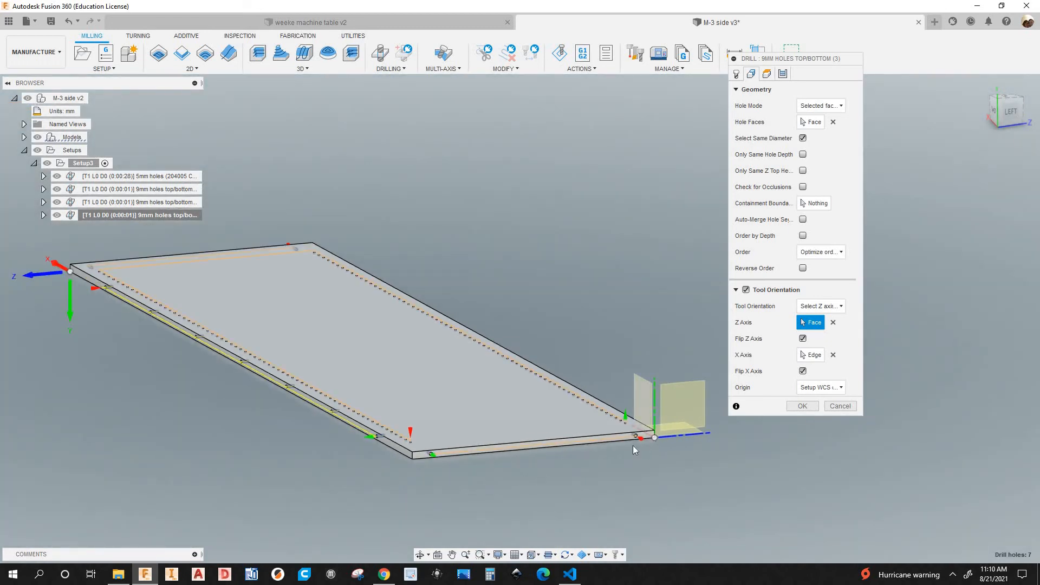
{"action": "scroll", "coordinate": [632, 449], "scroll_direction": "up", "scroll_amount": 2}
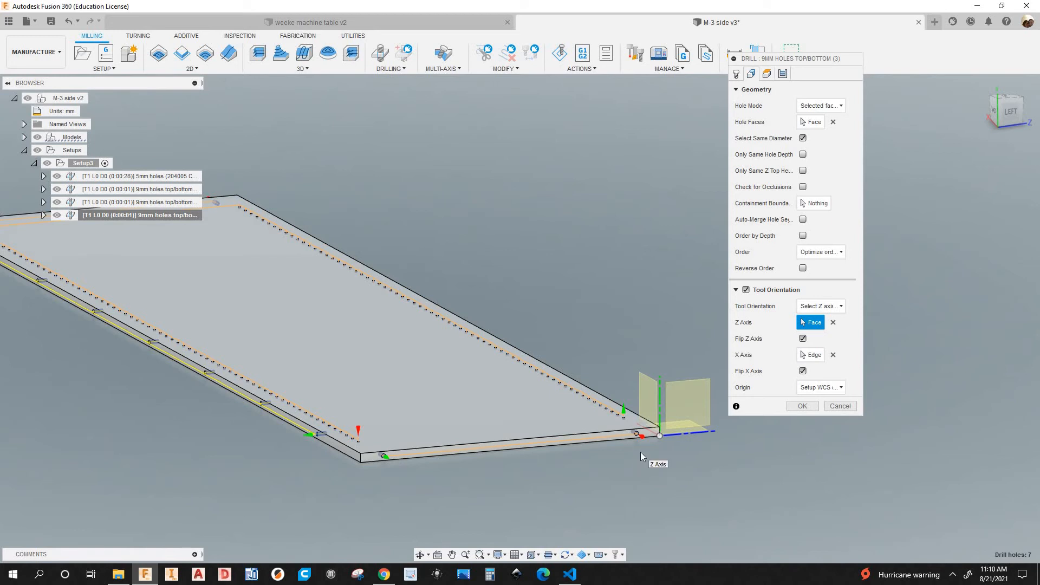
{"action": "scroll", "coordinate": [667, 428], "scroll_direction": "up", "scroll_amount": 4}
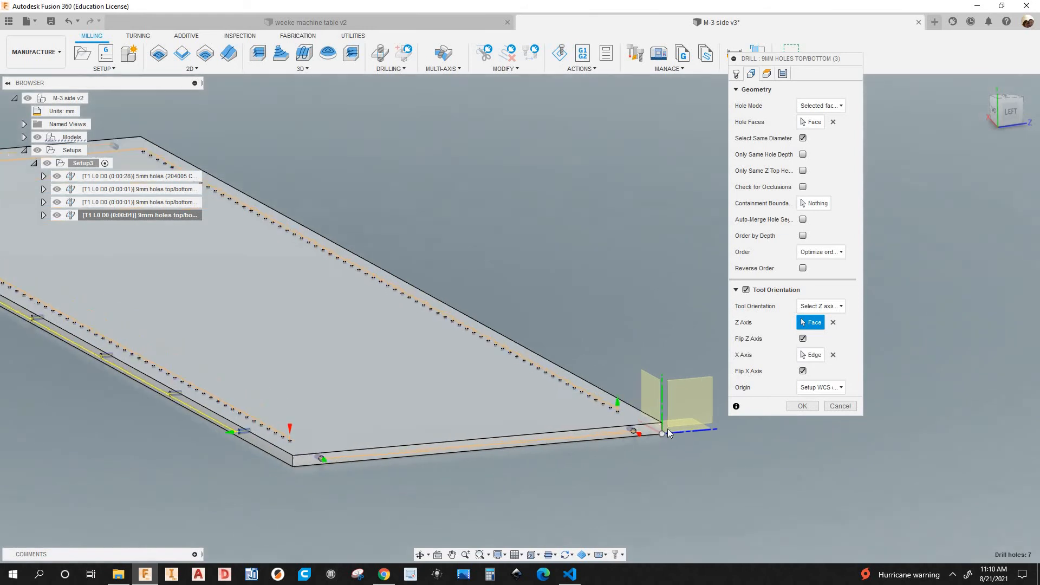
{"action": "scroll", "coordinate": [318, 429], "scroll_direction": "down", "scroll_amount": 5}
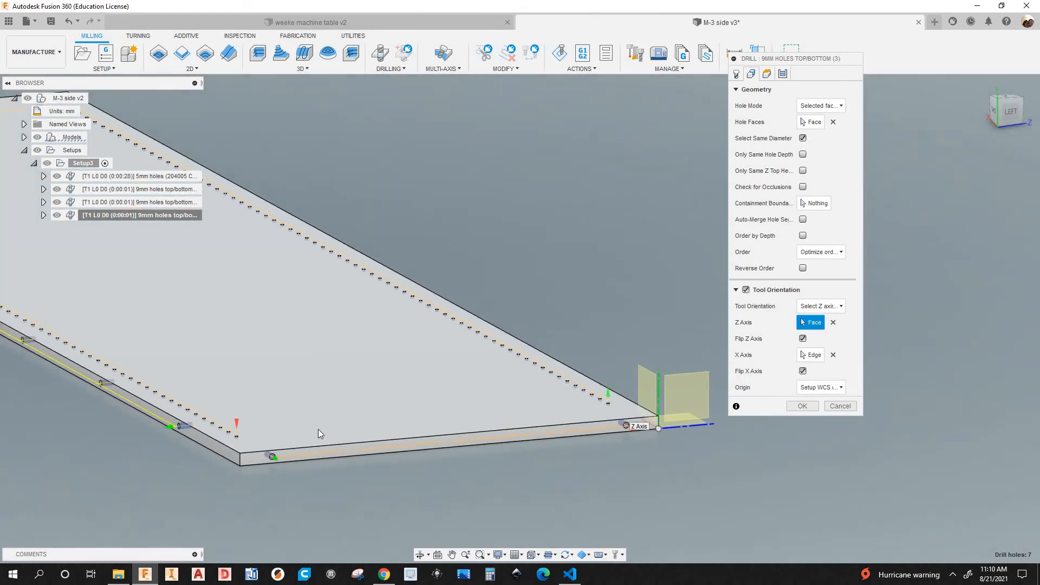
{"action": "scroll", "coordinate": [570, 426], "scroll_direction": "down", "scroll_amount": 2}
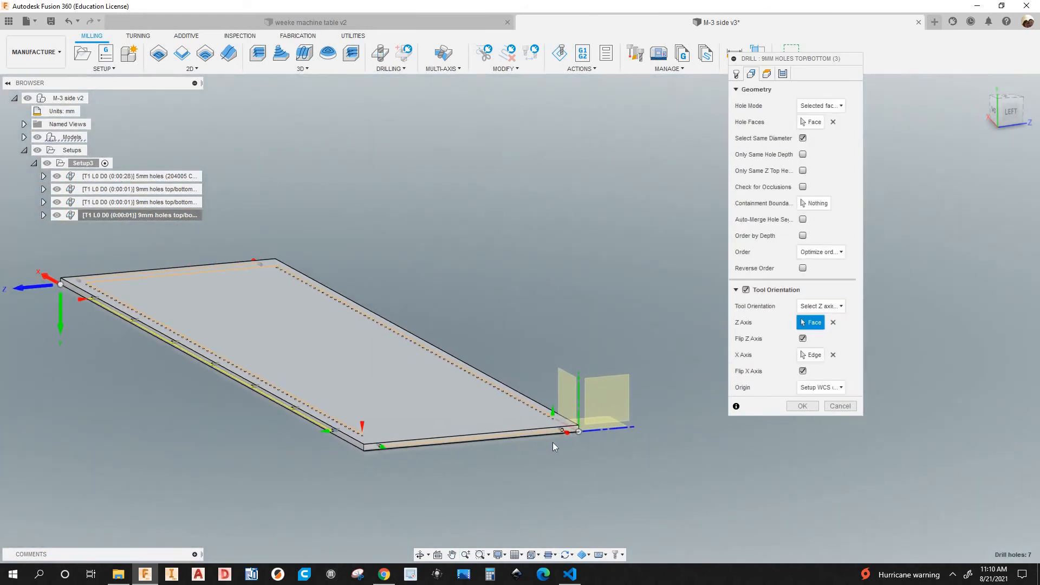
{"action": "scroll", "coordinate": [552, 442], "scroll_direction": "up", "scroll_amount": 6}
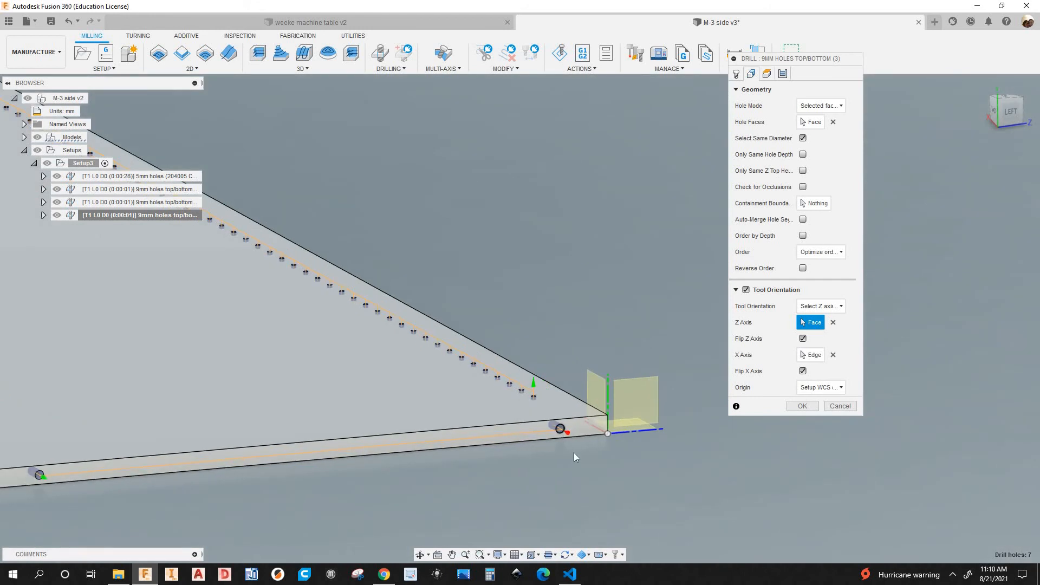
{"action": "scroll", "coordinate": [573, 453], "scroll_direction": "down", "scroll_amount": 3}
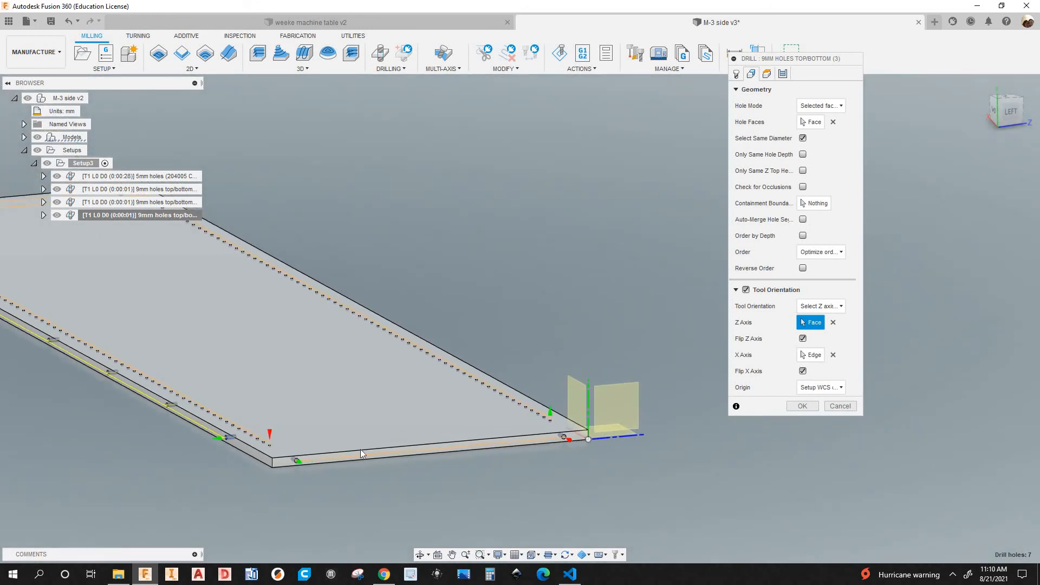
{"action": "scroll", "coordinate": [563, 442], "scroll_direction": "down", "scroll_amount": 3}
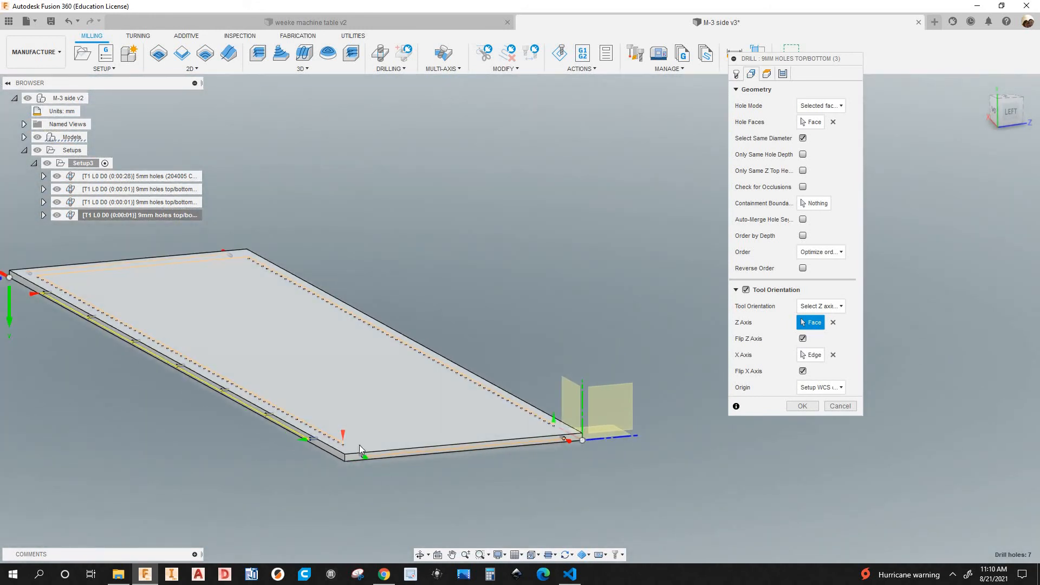
{"action": "middle_click_drag", "start_coordinate": [359, 444], "coordinate": [514, 457]}
{"action": "scroll", "coordinate": [625, 447], "scroll_direction": "up", "scroll_amount": 5}
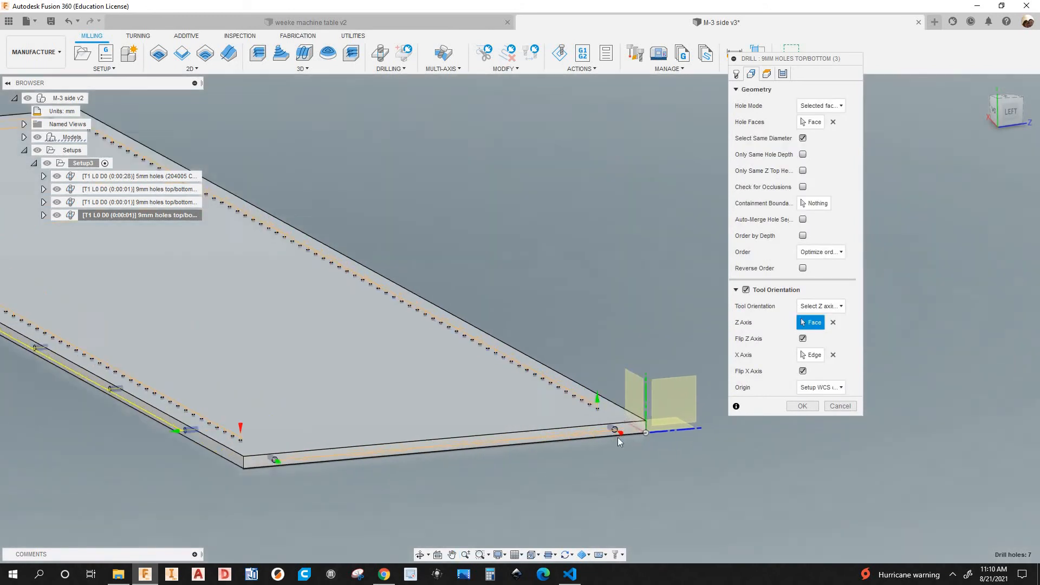
- Accept the drill operation for the panel's long-edge holes so its toolpath is generated, and restore the home view
{"action": "scroll", "coordinate": [558, 430], "scroll_direction": "down", "scroll_amount": 5}
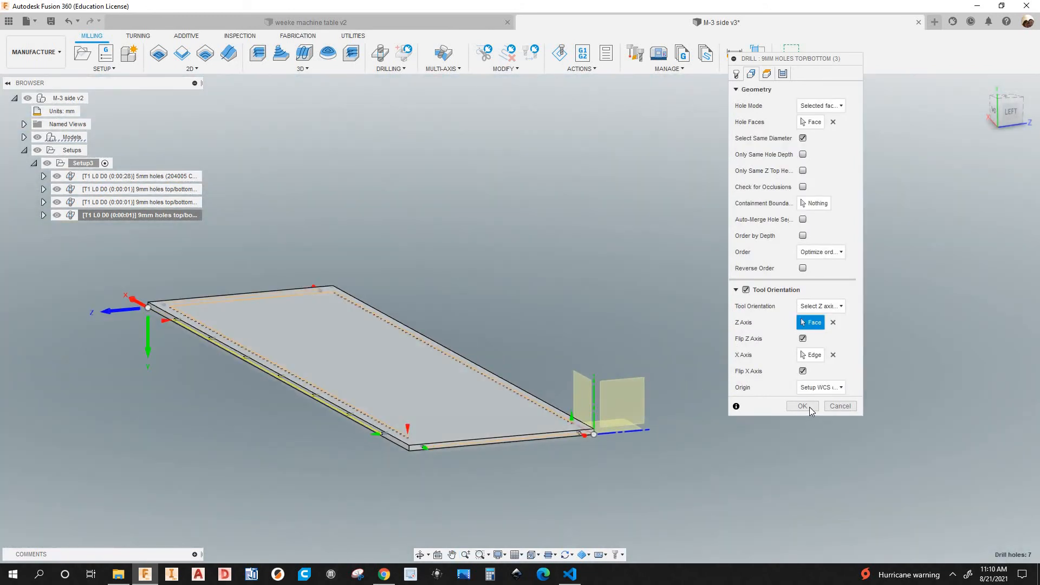
{"action": "left_click", "coordinate": [802, 408]}
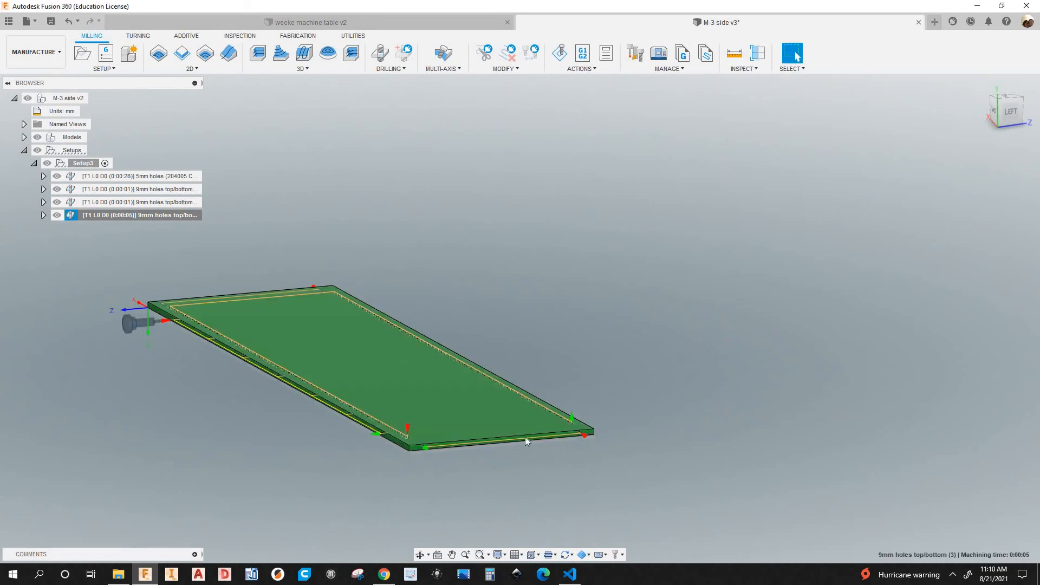
{"action": "left_click", "coordinate": [981, 87]}
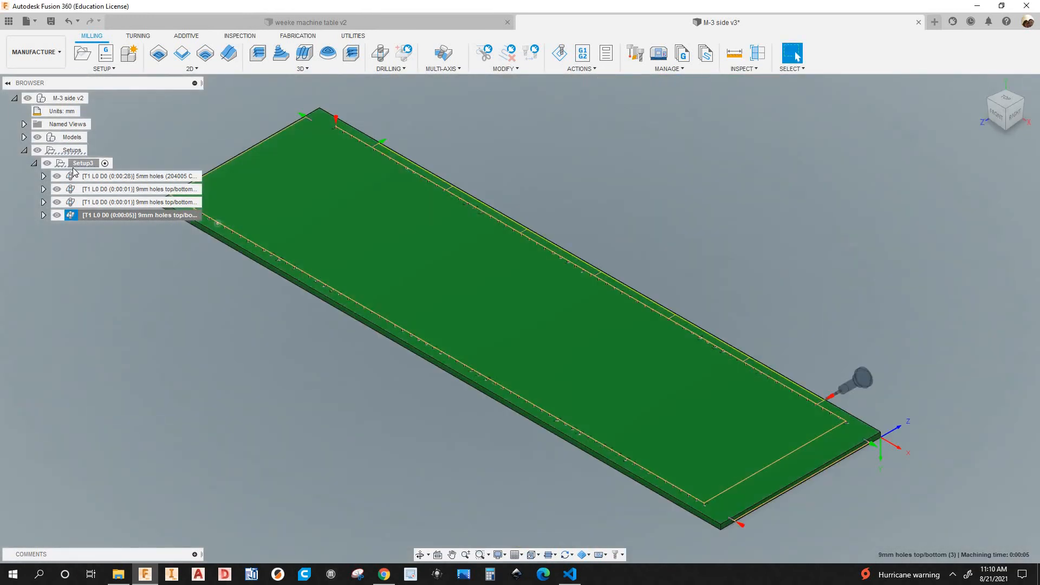
- Simulate all drilling operations of Setup3 and watch the vertical 5mm holes being drilled along the panel face
{"action": "left_click", "coordinate": [79, 164]}
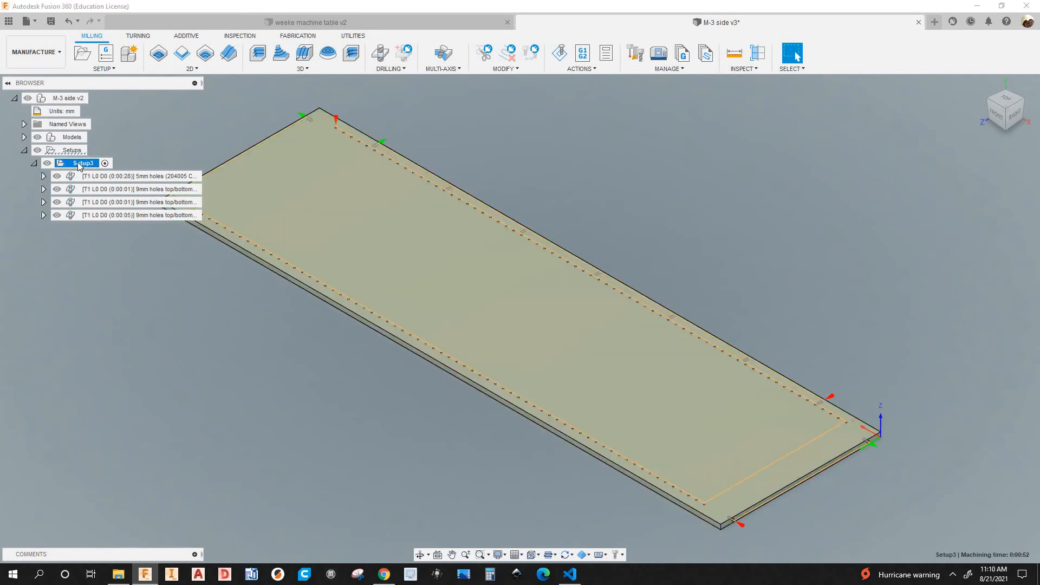
{"action": "right_click", "coordinate": [79, 246]}
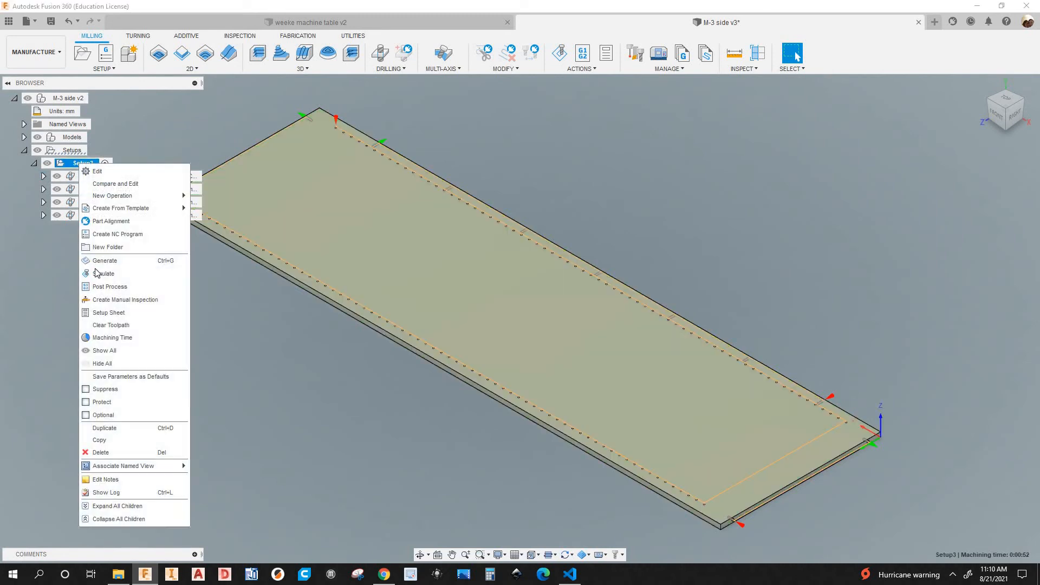
{"action": "left_click", "coordinate": [108, 272]}
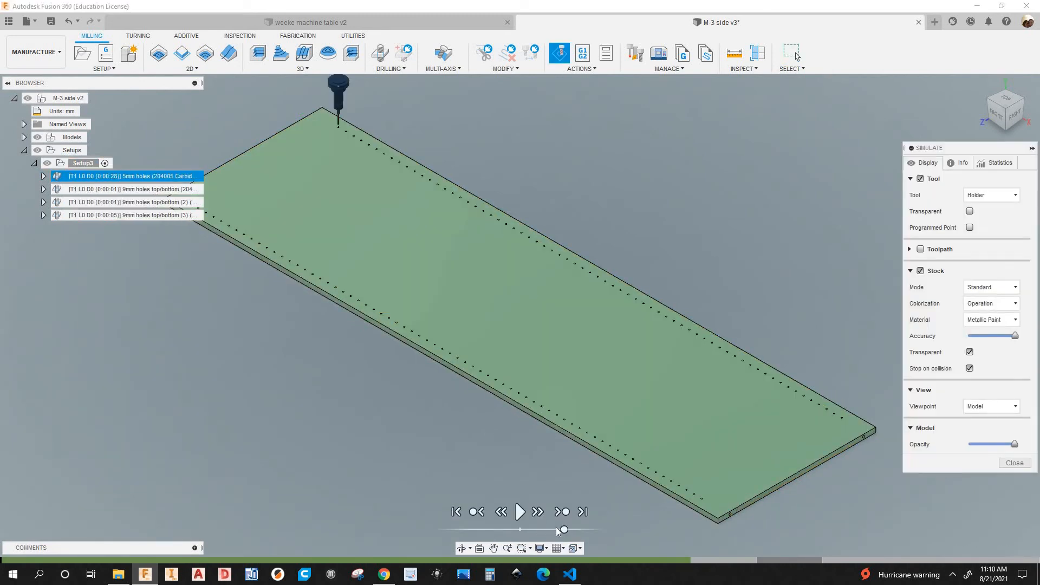
{"action": "left_click", "coordinate": [519, 512]}
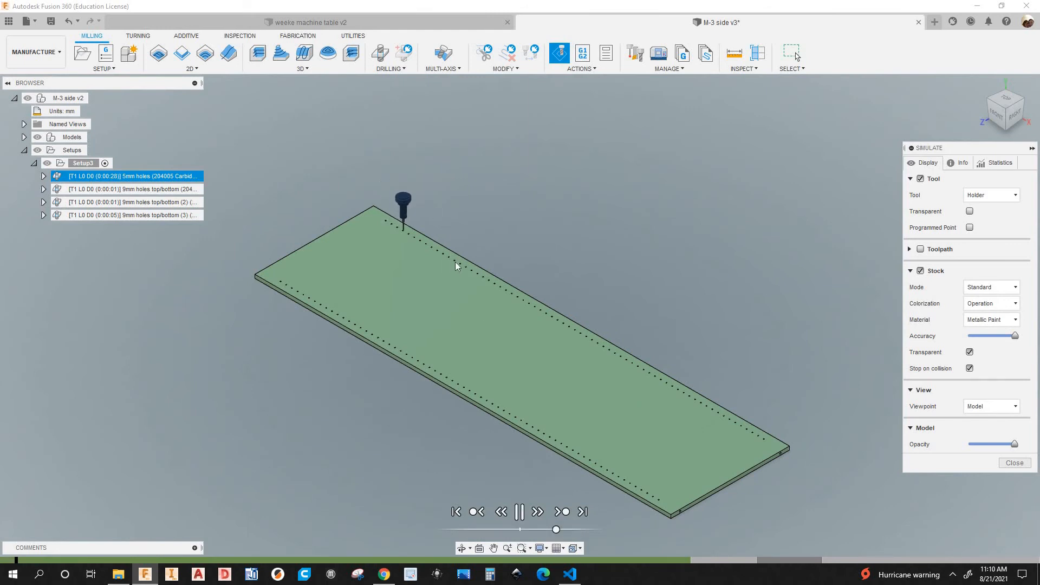
{"action": "scroll", "coordinate": [481, 276], "scroll_direction": "up", "scroll_amount": 8}
{"action": "scroll", "coordinate": [545, 389], "scroll_direction": "down", "scroll_amount": 6}
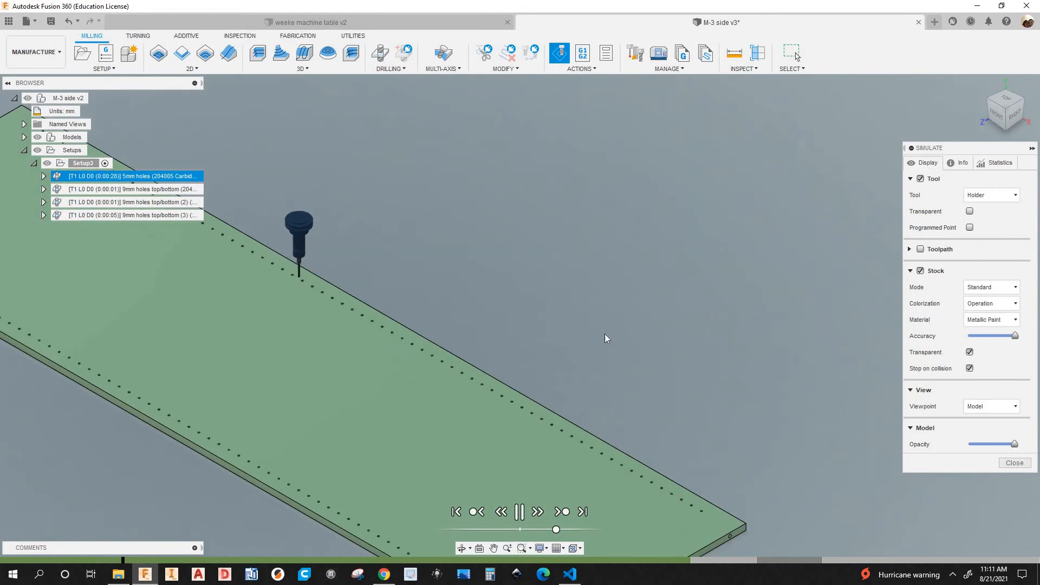
{"action": "scroll", "coordinate": [605, 334], "scroll_direction": "down", "scroll_amount": 2}
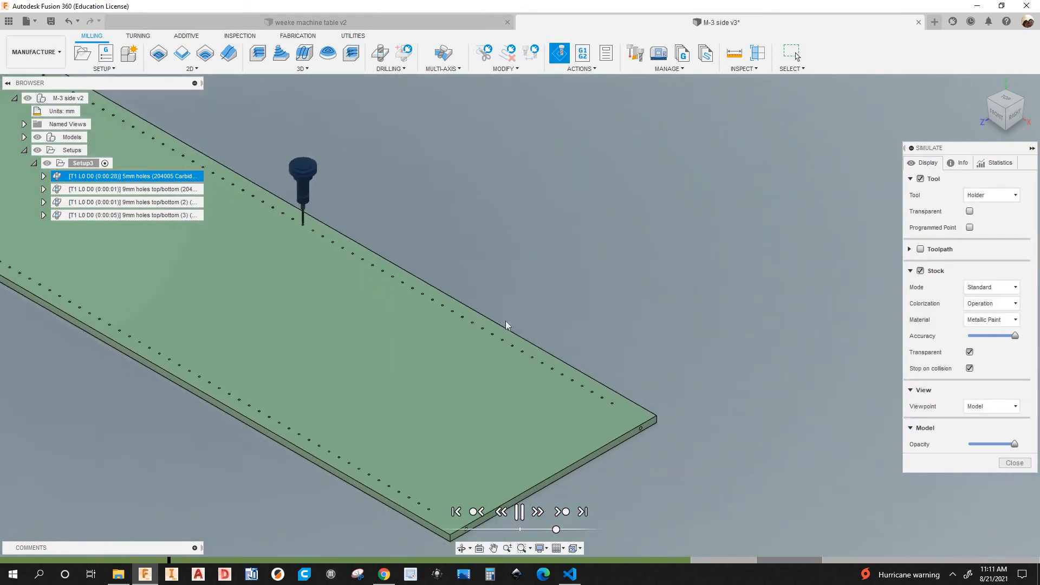
{"action": "scroll", "coordinate": [674, 417], "scroll_direction": "up", "scroll_amount": 2}
{"action": "scroll", "coordinate": [681, 423], "scroll_direction": "up", "scroll_amount": 2}
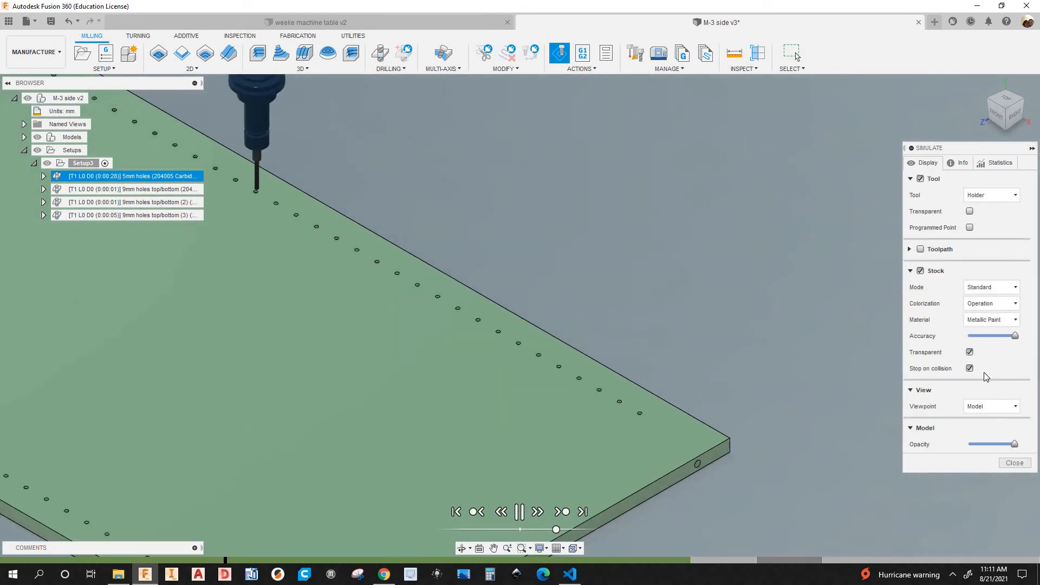
- Turn off the stock's transparency in the simulation and follow the tool along the second row of 5mm holes
{"action": "left_click", "coordinate": [970, 352]}
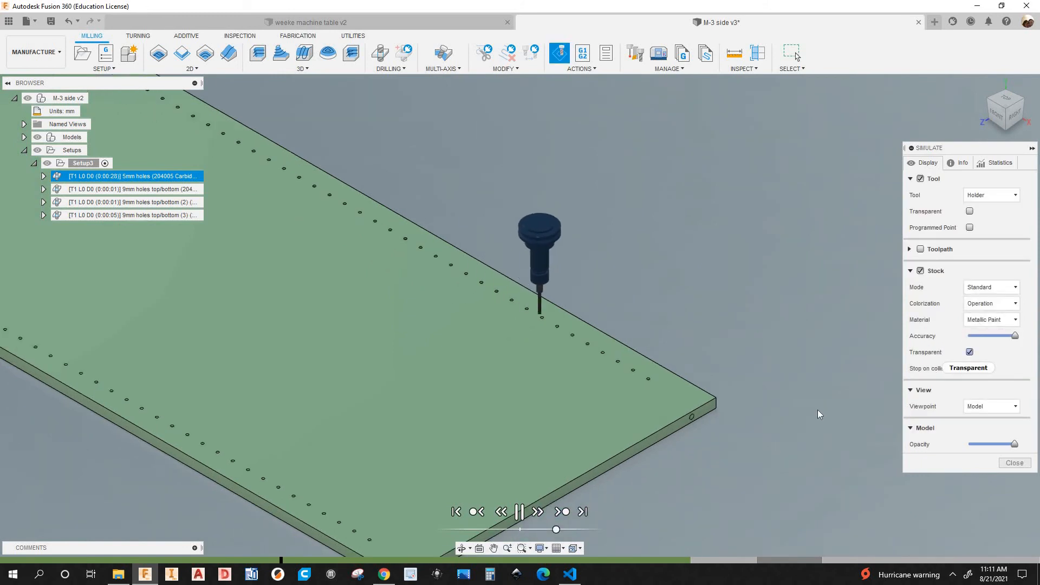
{"action": "scroll", "coordinate": [679, 420], "scroll_direction": "up", "scroll_amount": 2}
{"action": "scroll", "coordinate": [433, 392], "scroll_direction": "up", "scroll_amount": 2}
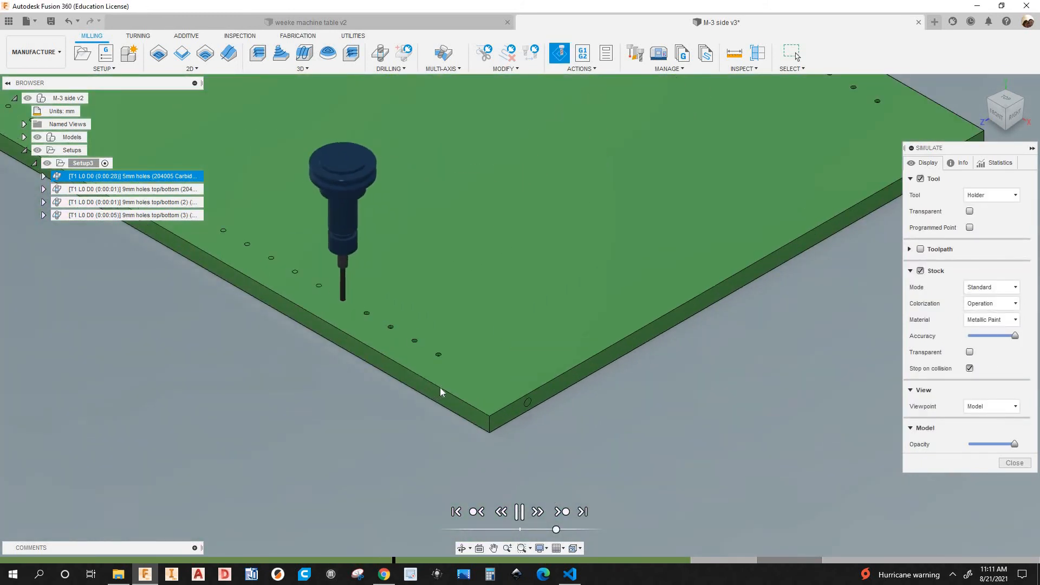
{"action": "scroll", "coordinate": [442, 385], "scroll_direction": "down", "scroll_amount": 5}
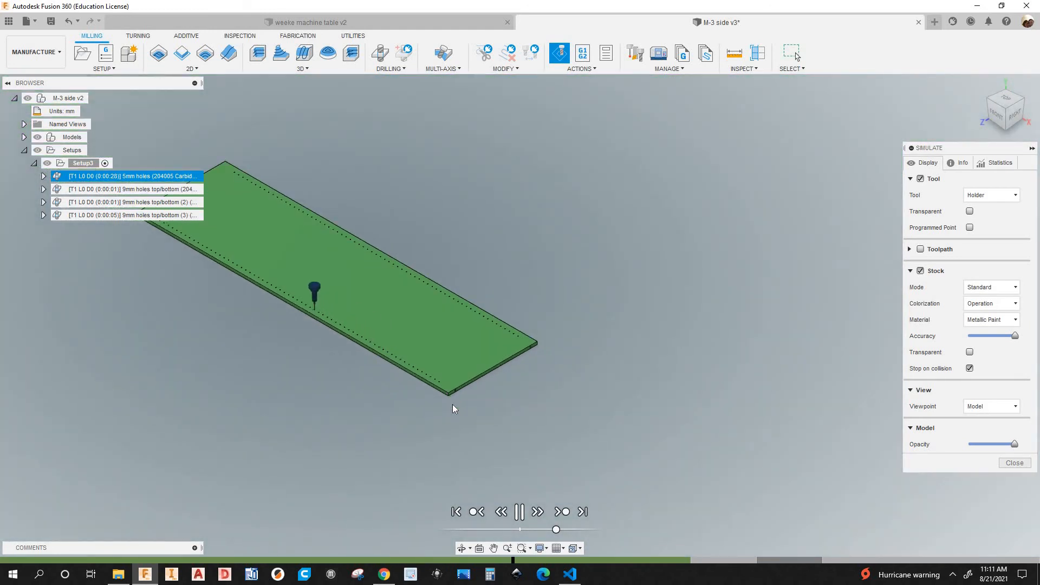
{"action": "middle_click_drag", "start_coordinate": [521, 418], "coordinate": [601, 448]}
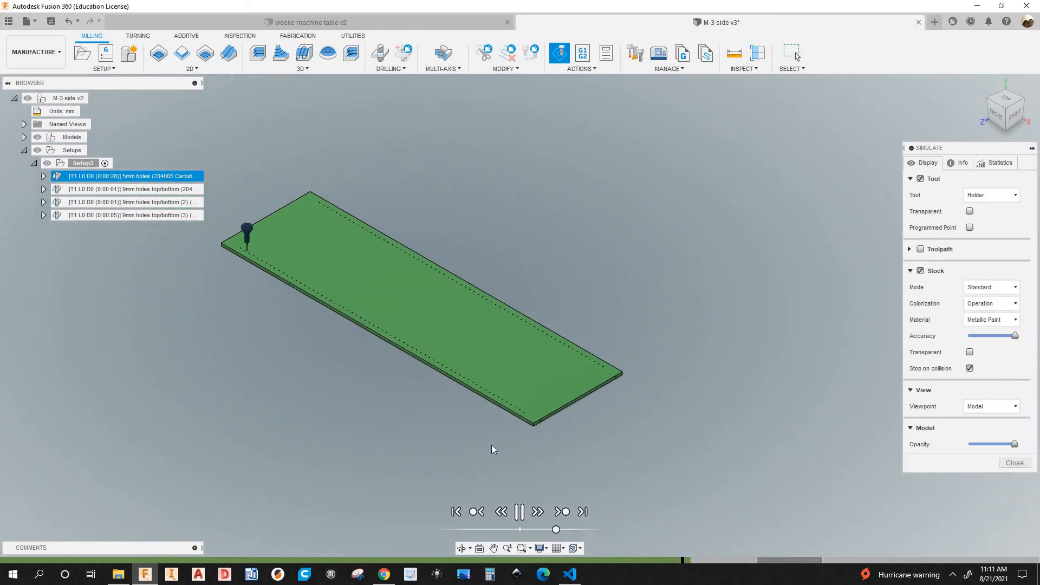
- Watch the simulated horizontal drilling of both end edges and the long edge, then close the simulation and restore the home view
{"action": "scroll", "coordinate": [650, 386], "scroll_direction": "up", "scroll_amount": 5}
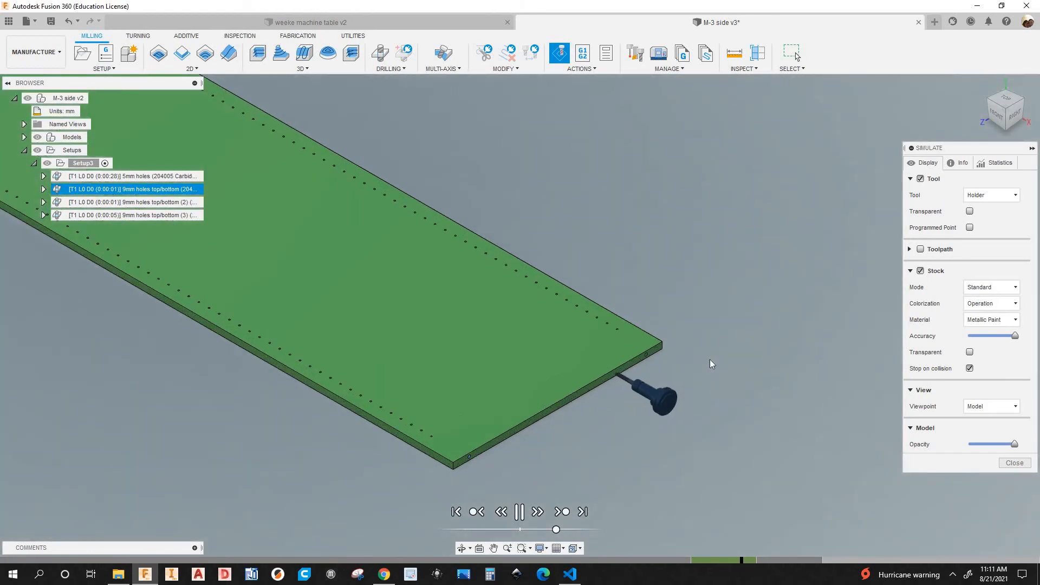
{"action": "scroll", "coordinate": [704, 359], "scroll_direction": "up", "scroll_amount": 4}
{"action": "scroll", "coordinate": [678, 336], "scroll_direction": "down", "scroll_amount": 5}
{"action": "scroll", "coordinate": [682, 336], "scroll_direction": "down", "scroll_amount": 6}
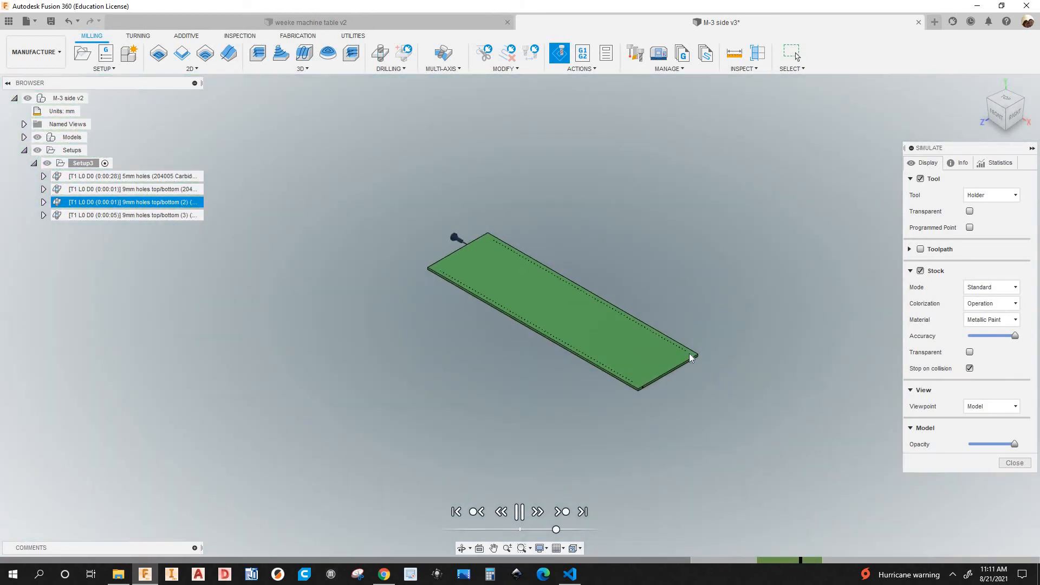
{"action": "scroll", "coordinate": [690, 349], "scroll_direction": "up", "scroll_amount": 3}
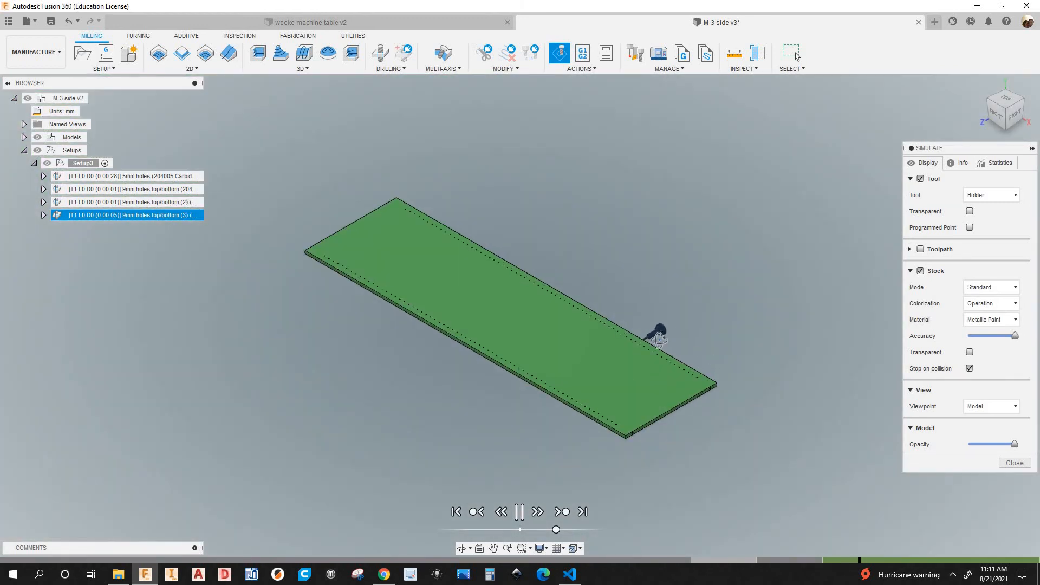
{"action": "middle_click_drag", "start_coordinate": [709, 356], "coordinate": [705, 298], "text": "shift"}
{"action": "scroll", "coordinate": [716, 298], "scroll_direction": "up", "scroll_amount": 3}
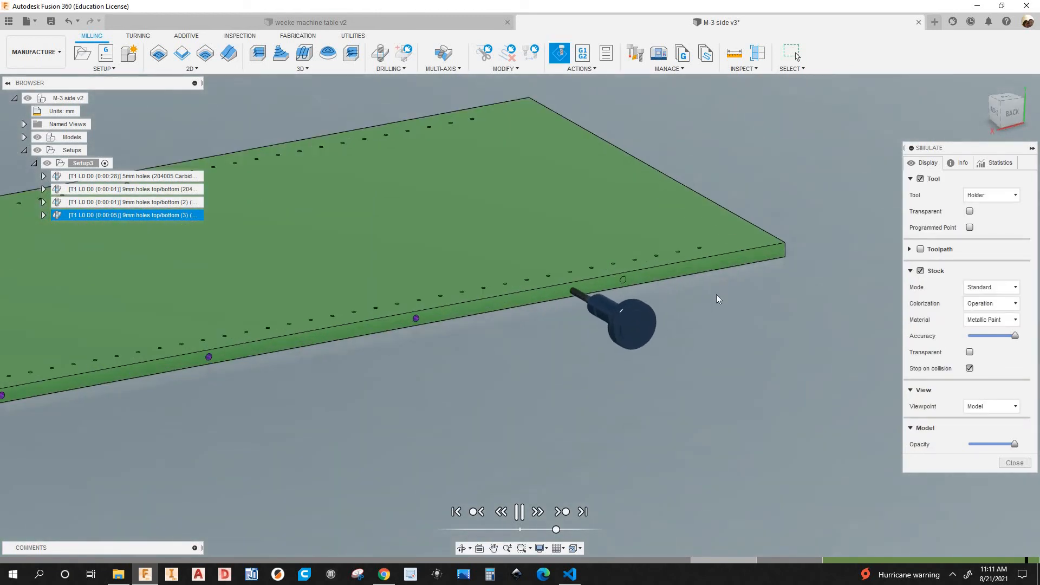
{"action": "scroll", "coordinate": [475, 450], "scroll_direction": "down", "scroll_amount": 5}
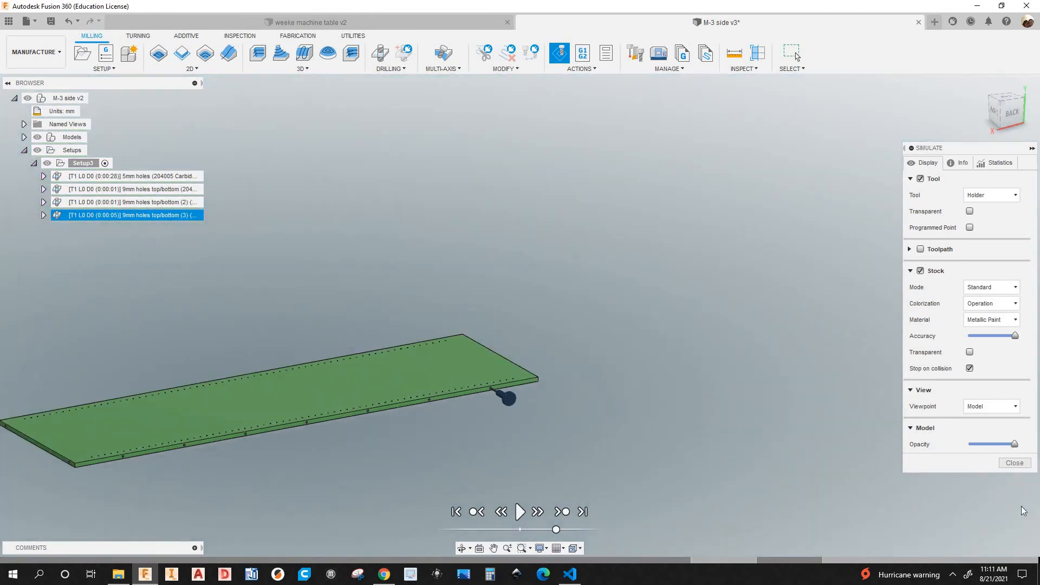
{"action": "left_click", "coordinate": [1014, 463]}
{"action": "left_click", "coordinate": [981, 84]}
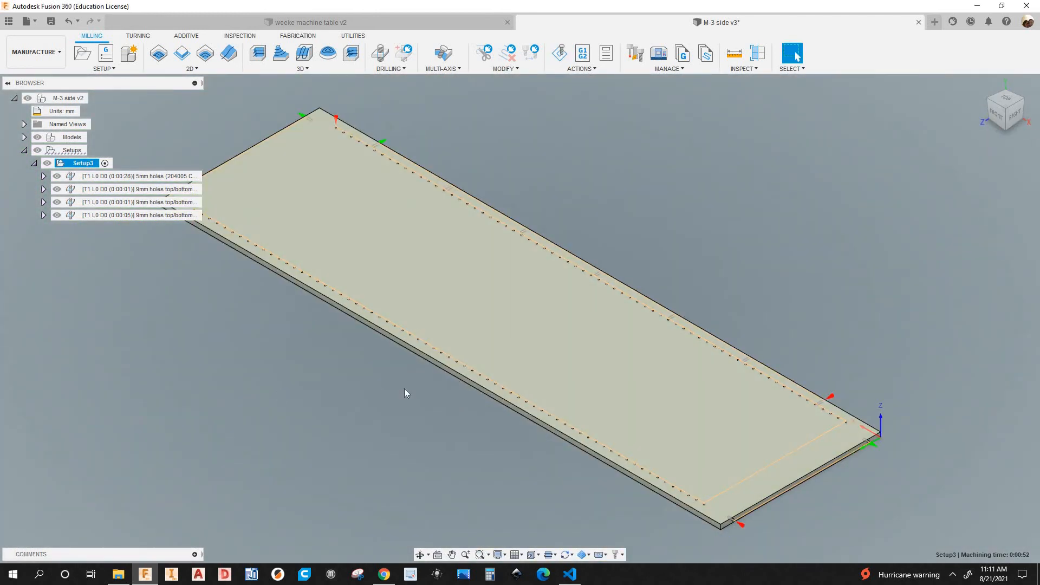
- Rename the long-edge drill operation, the last one in Setup3, as "9mm holes back edge"
{"action": "scroll", "coordinate": [482, 374], "scroll_direction": "down", "scroll_amount": 3}
{"action": "middle_click_drag", "start_coordinate": [488, 375], "coordinate": [641, 375]}
{"action": "scroll", "coordinate": [186, 217], "scroll_direction": "down", "scroll_amount": 3}
{"action": "middle_click_drag", "start_coordinate": [187, 217], "coordinate": [128, 233]}
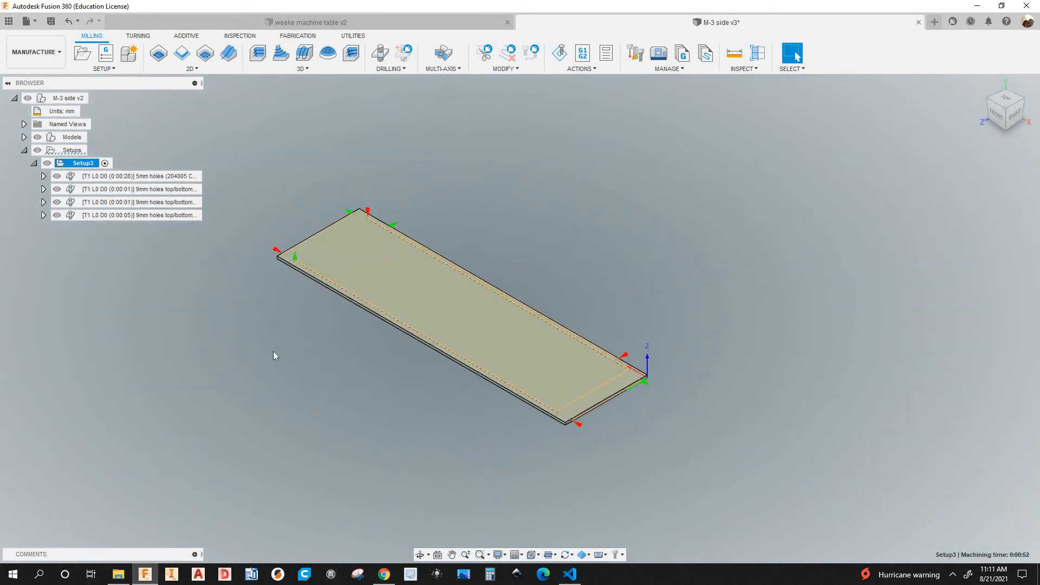
{"action": "left_click", "coordinate": [161, 215]}
{"action": "left_click", "coordinate": [163, 215]}
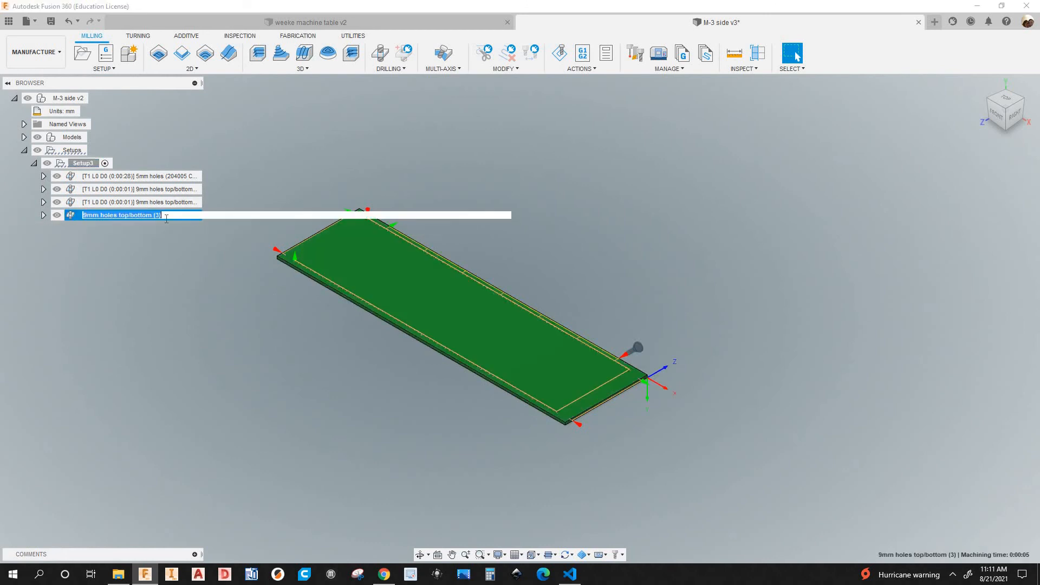
{"action": "left_click", "coordinate": [167, 217]}
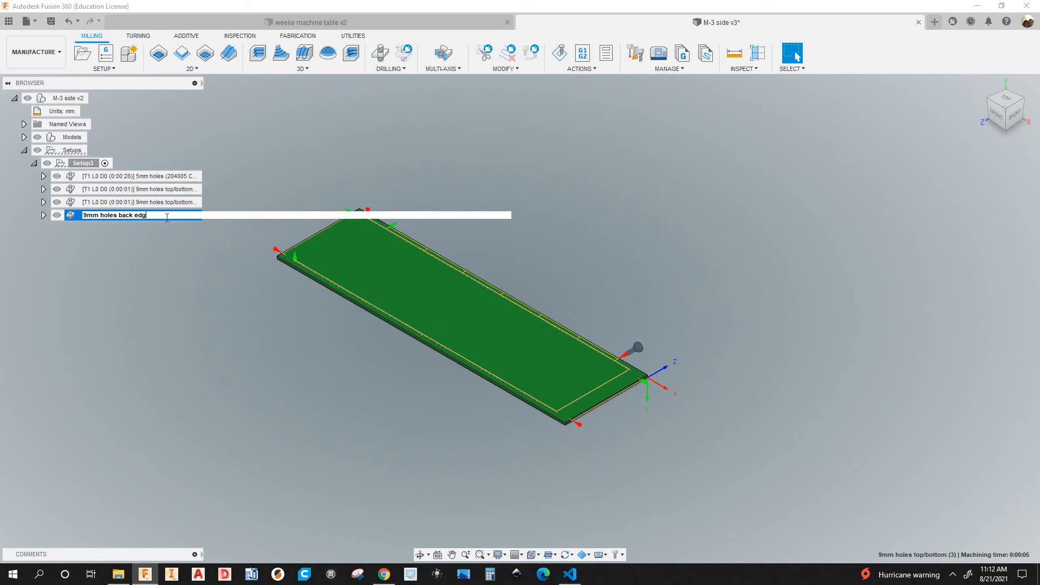
{"action": "key", "text": "Return"}
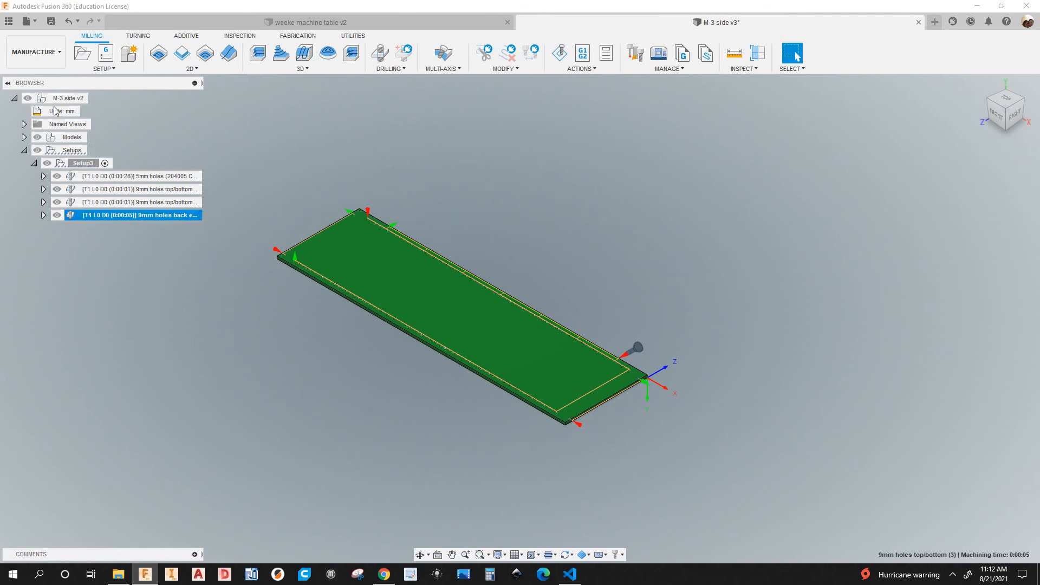
- Post-process Setup3 with the woodwop (7) 5 post as m3_sides, with the comment "vertical drilling and horizontal drilling" and extension .mpr
{"action": "left_click", "coordinate": [63, 164]}
{"action": "left_click", "coordinate": [83, 164]}
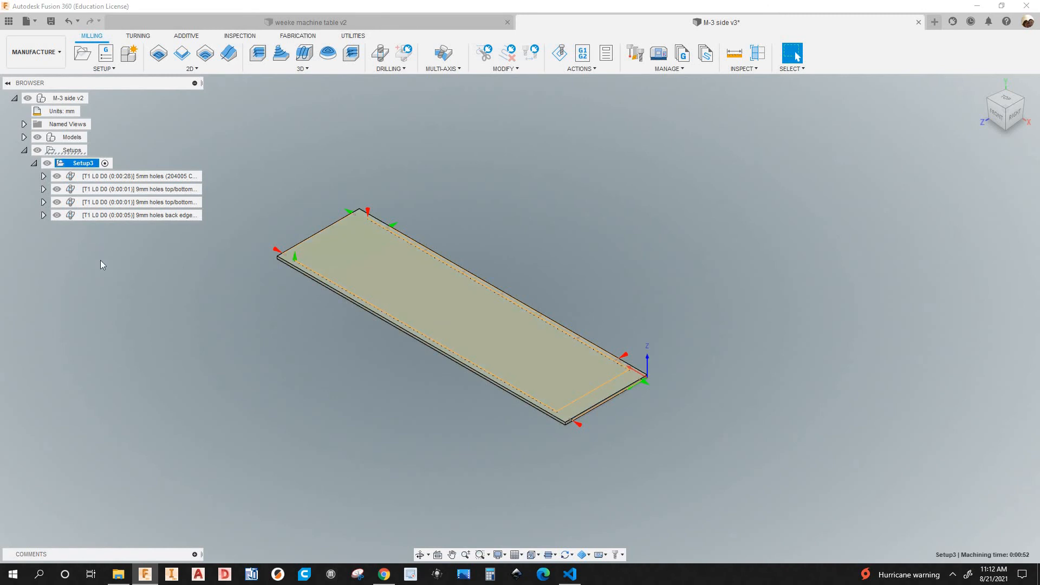
{"action": "right_click", "coordinate": [82, 164]}
{"action": "left_click", "coordinate": [115, 287]}
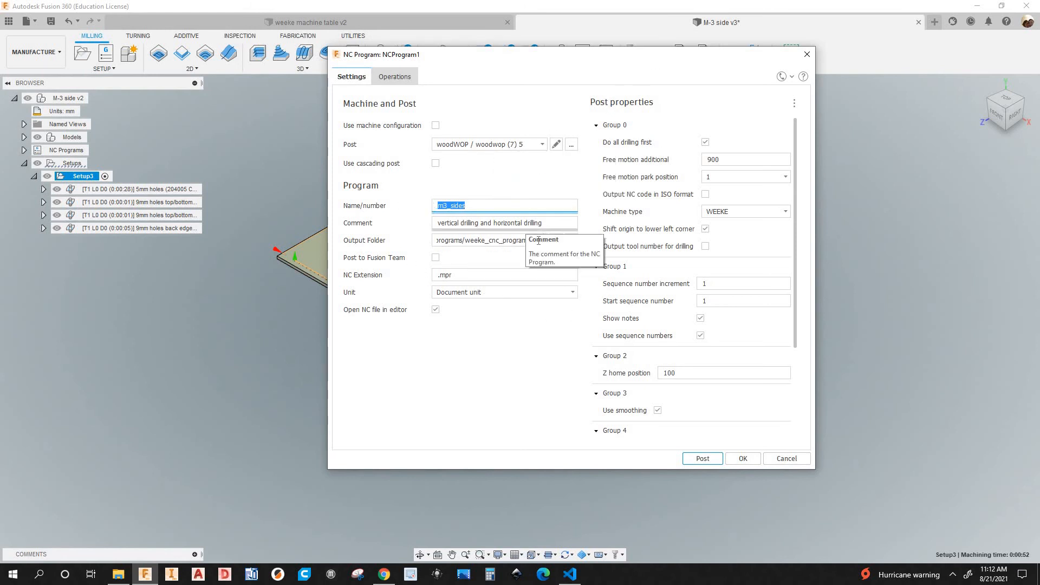
{"action": "left_click", "coordinate": [701, 460]}
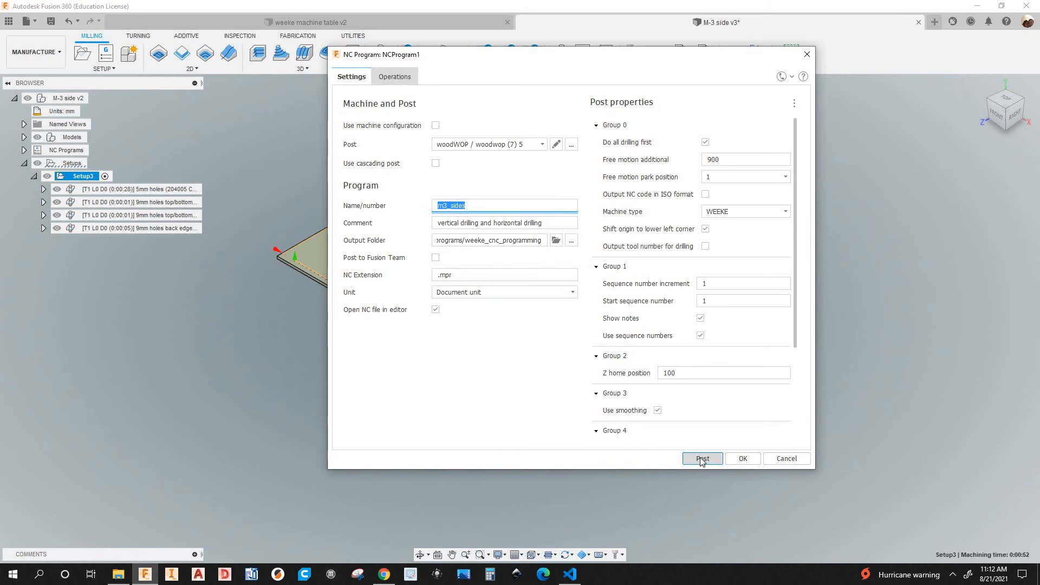
{"action": "left_click", "coordinate": [701, 459]}
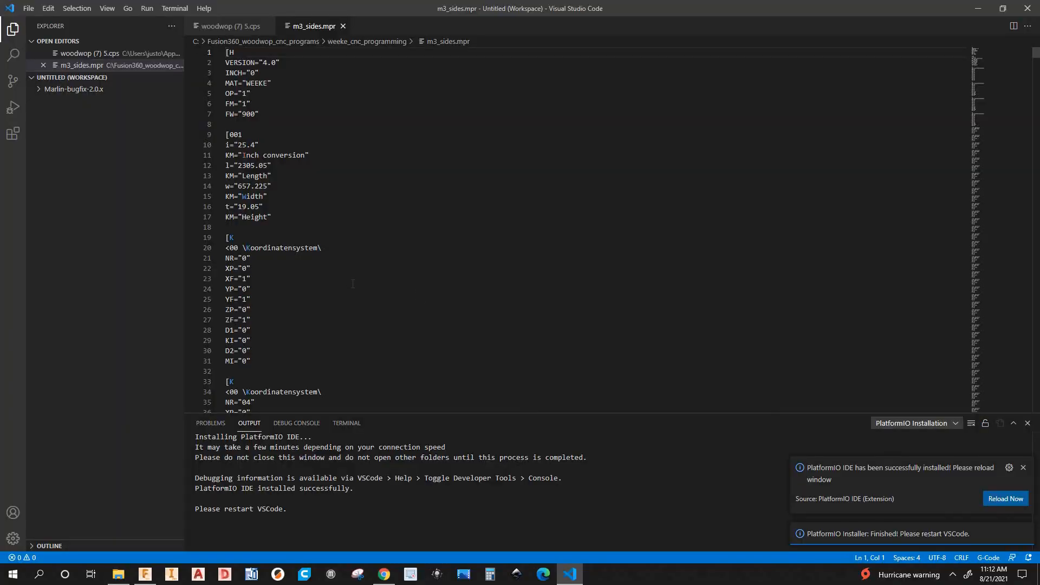
- Look over the posted m3_sides.mpr in Visual Studio Code and examine the drilling and machine-type properties in woodwop (7) 5.cps
{"action": "scroll", "coordinate": [353, 284], "scroll_direction": "down", "scroll_amount": 5}
{"action": "scroll", "coordinate": [353, 284], "scroll_direction": "up", "scroll_amount": 5}
{"action": "left_click", "coordinate": [233, 29]}
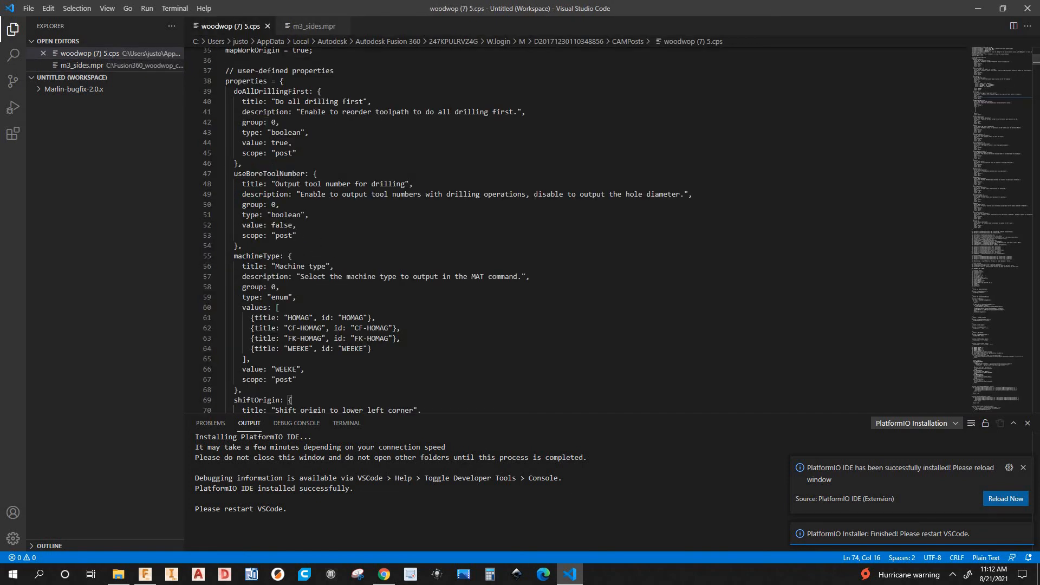
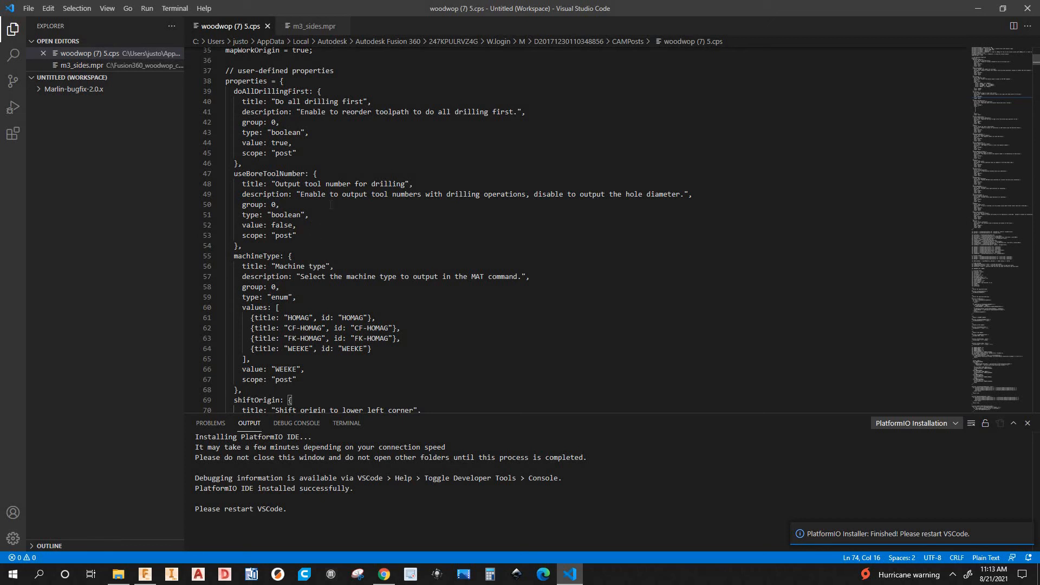
{"action": "scroll", "coordinate": [342, 223], "scroll_direction": "up", "scroll_amount": 2}
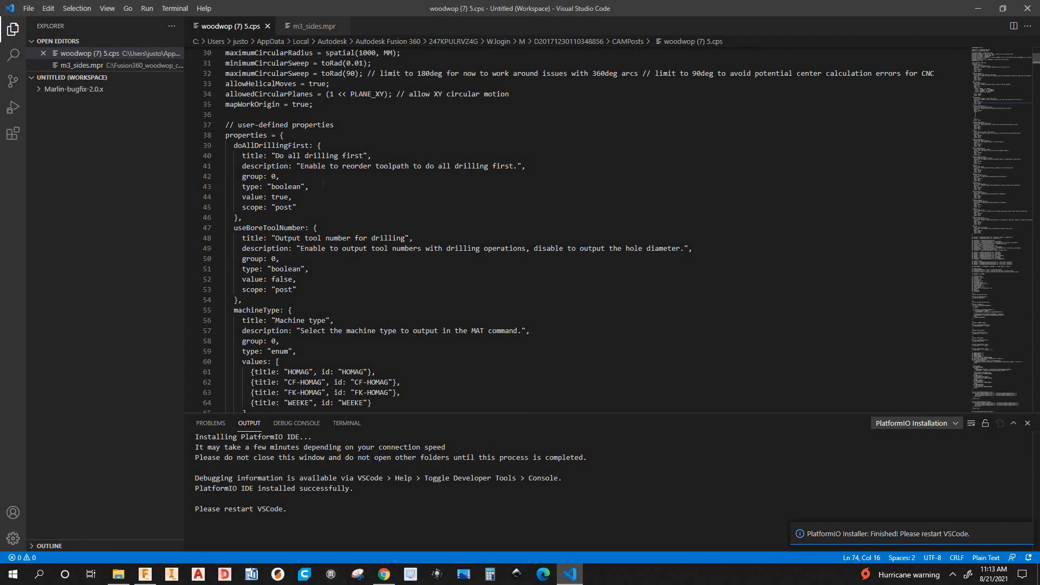
{"action": "scroll", "coordinate": [319, 196], "scroll_direction": "down", "scroll_amount": 2}
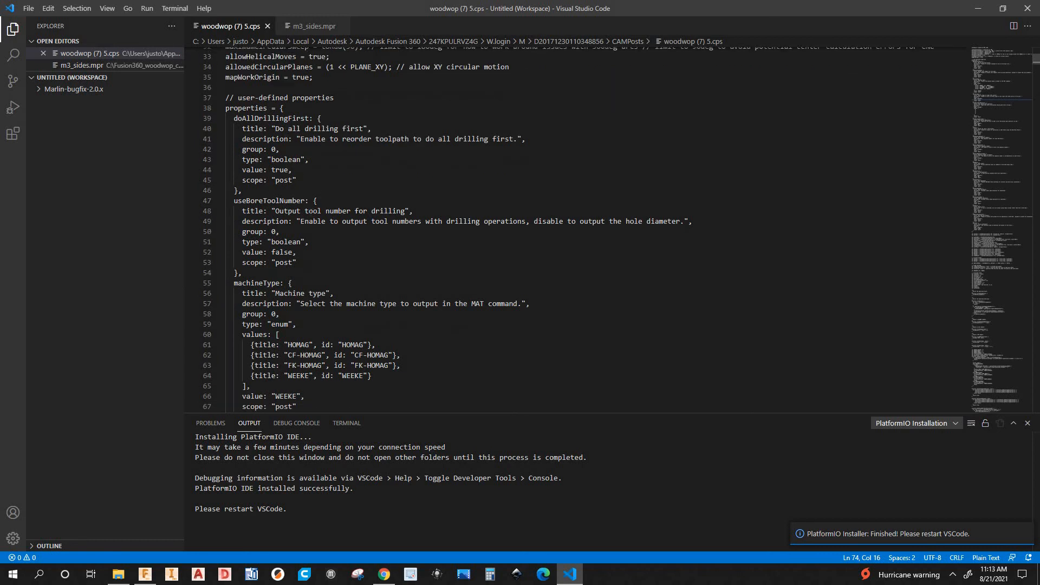
{"action": "scroll", "coordinate": [304, 223], "scroll_direction": "up", "scroll_amount": 3}
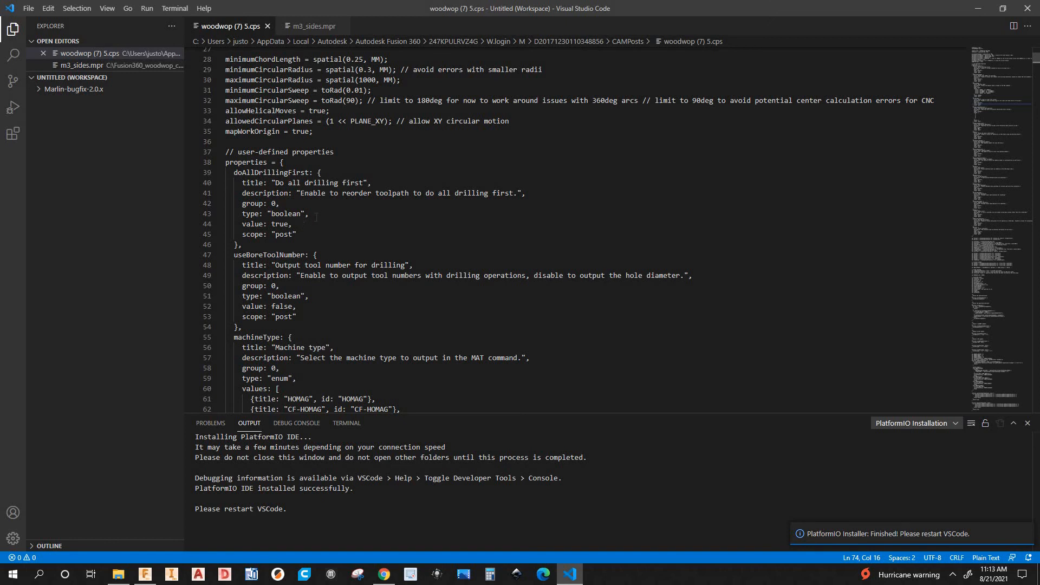
{"action": "scroll", "coordinate": [316, 217], "scroll_direction": "up", "scroll_amount": 2}
{"action": "scroll", "coordinate": [331, 266], "scroll_direction": "down", "scroll_amount": 4}
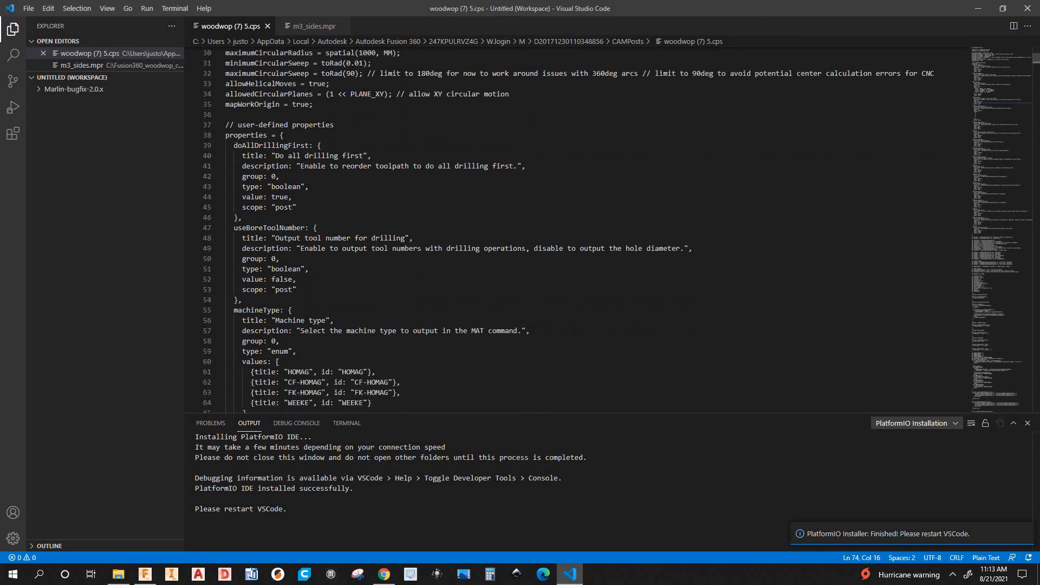
{"action": "scroll", "coordinate": [355, 281], "scroll_direction": "up", "scroll_amount": 7}
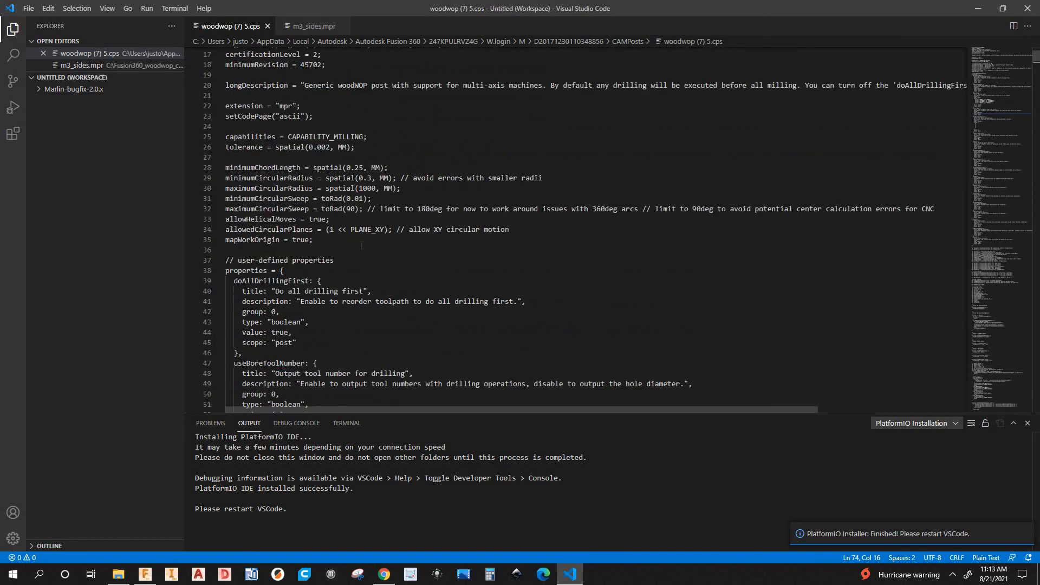
- Look over the header settings and user-defined drilling properties at the start of woodwop (7) 5.cps
{"action": "scroll", "coordinate": [354, 242], "scroll_direction": "up", "scroll_amount": 4}
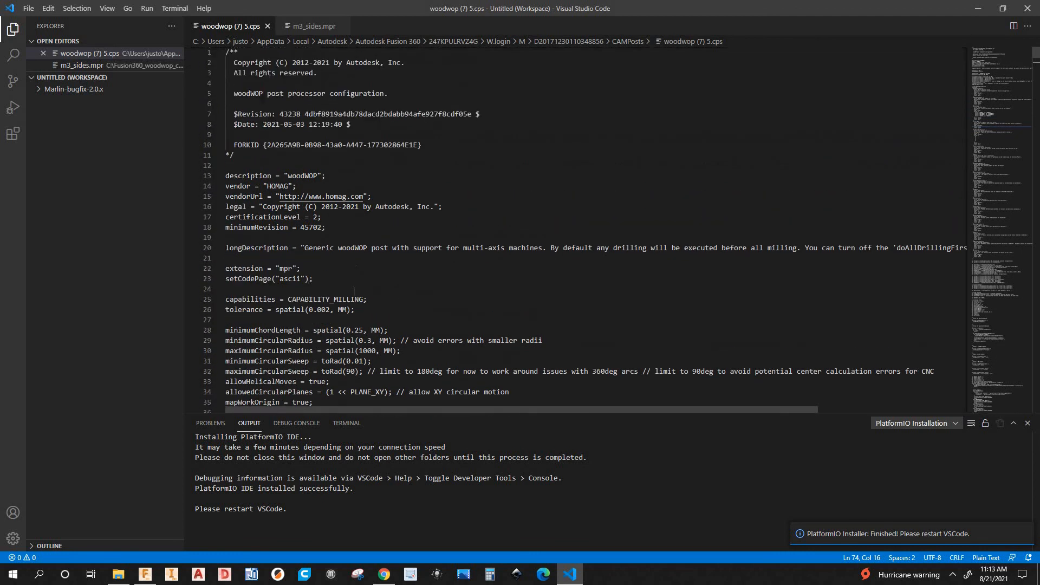
{"action": "scroll", "coordinate": [389, 385], "scroll_direction": "down", "scroll_amount": 11}
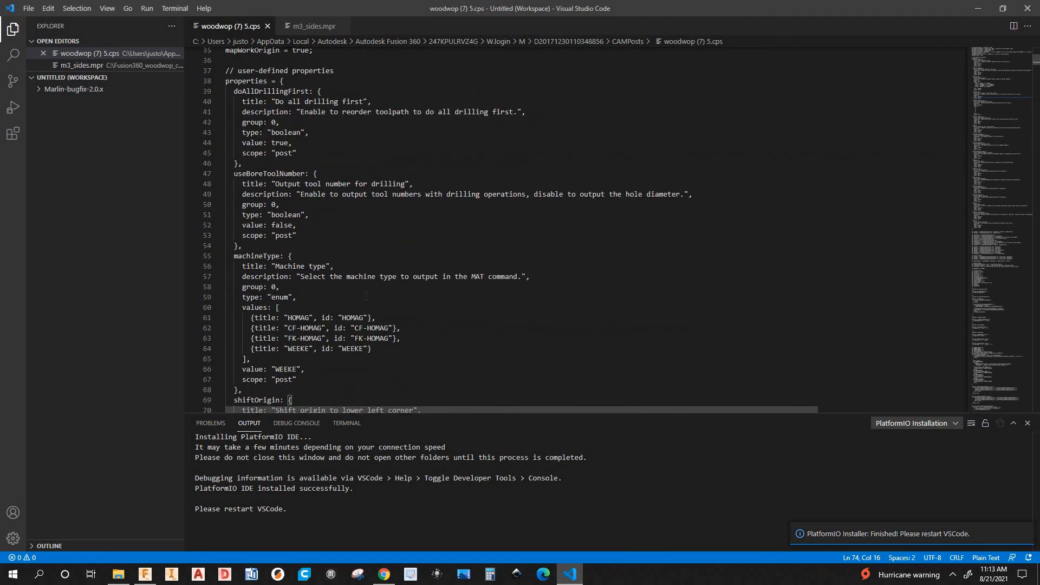
{"action": "scroll", "coordinate": [388, 385], "scroll_direction": "up", "scroll_amount": 5}
{"action": "scroll", "coordinate": [389, 386], "scroll_direction": "up", "scroll_amount": 3}
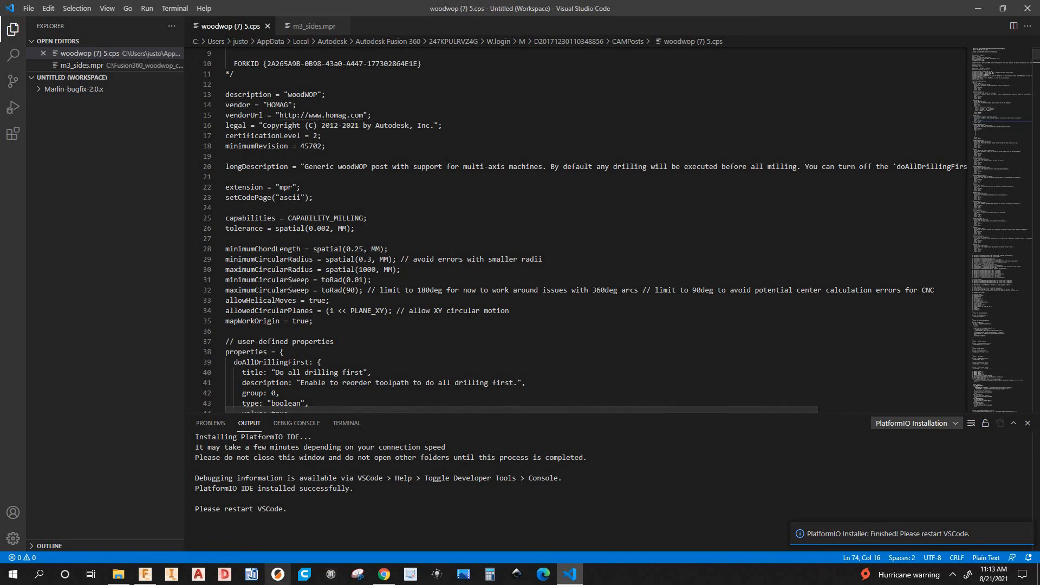
- Open the posted m3_sides program from the weeke_cnc_programming folder in woodWOP
{"action": "left_click", "coordinate": [118, 575]}
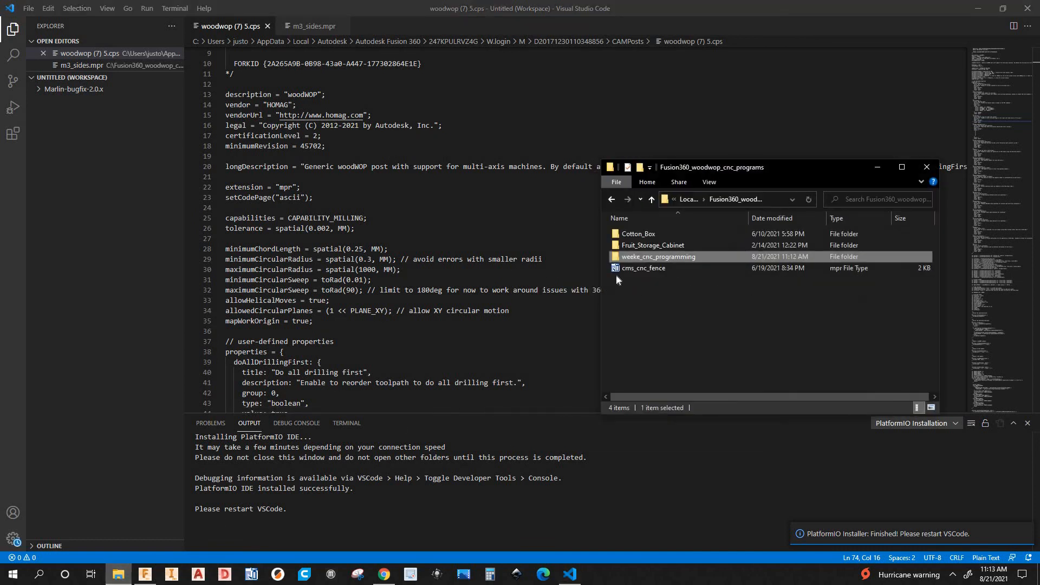
{"action": "double_click", "coordinate": [642, 260]}
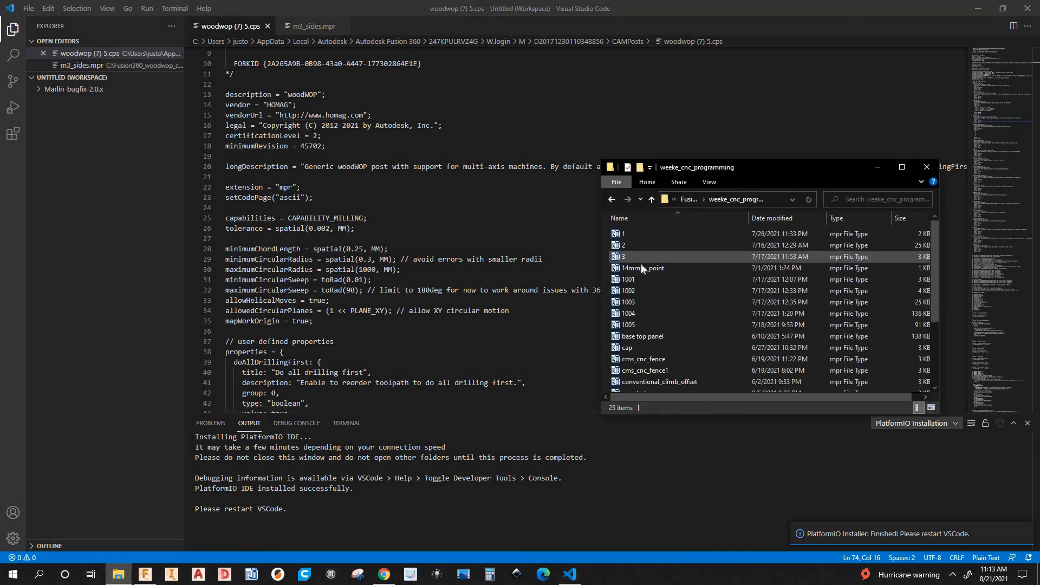
{"action": "scroll", "coordinate": [648, 343], "scroll_direction": "down", "scroll_amount": 2}
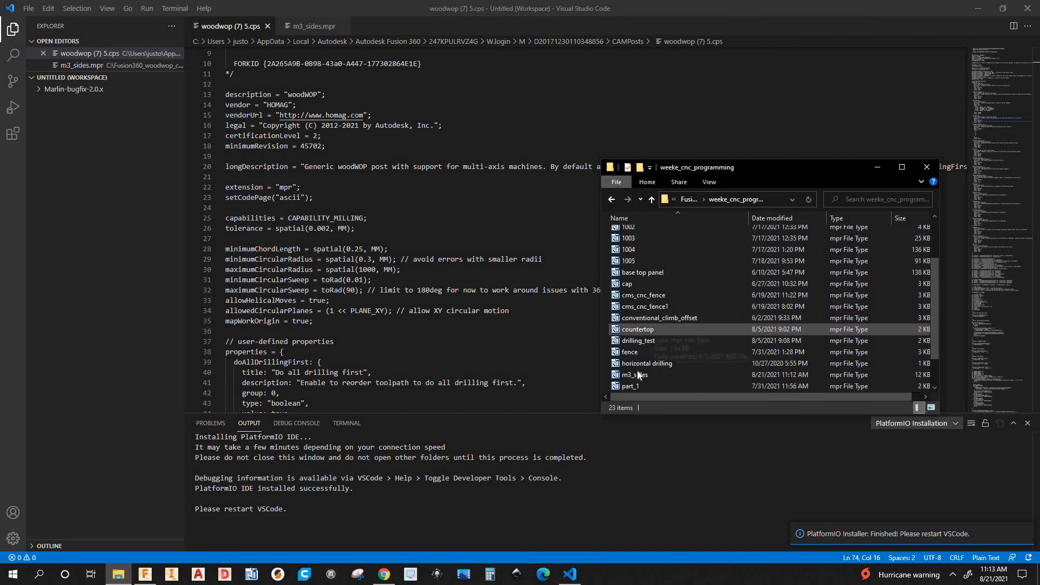
{"action": "double_click", "coordinate": [635, 375]}
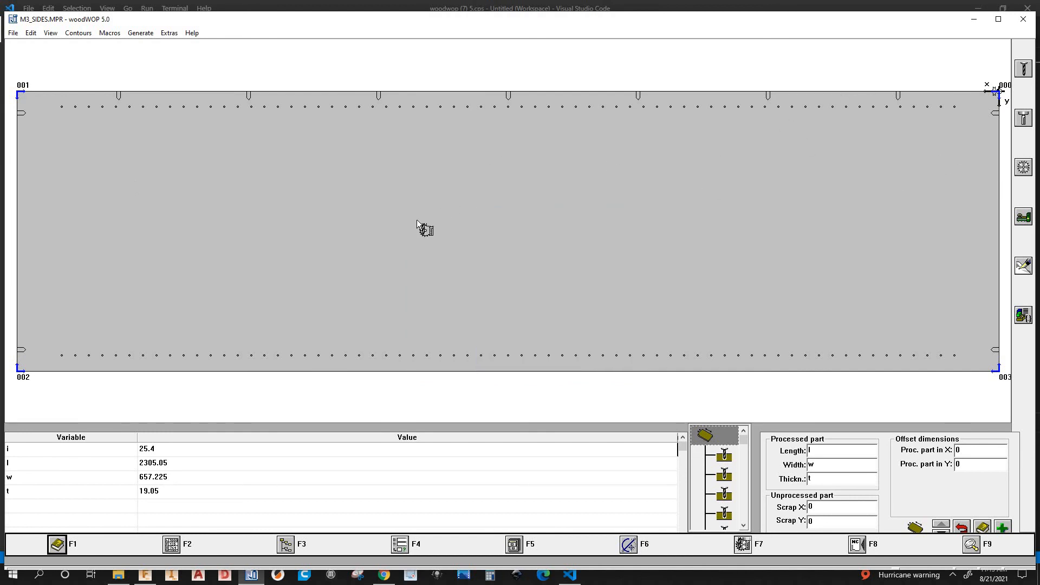
- Inspect the position, depth, diameter and hole-number settings of the first three vertical drilling macros
{"action": "left_click", "coordinate": [725, 458]}
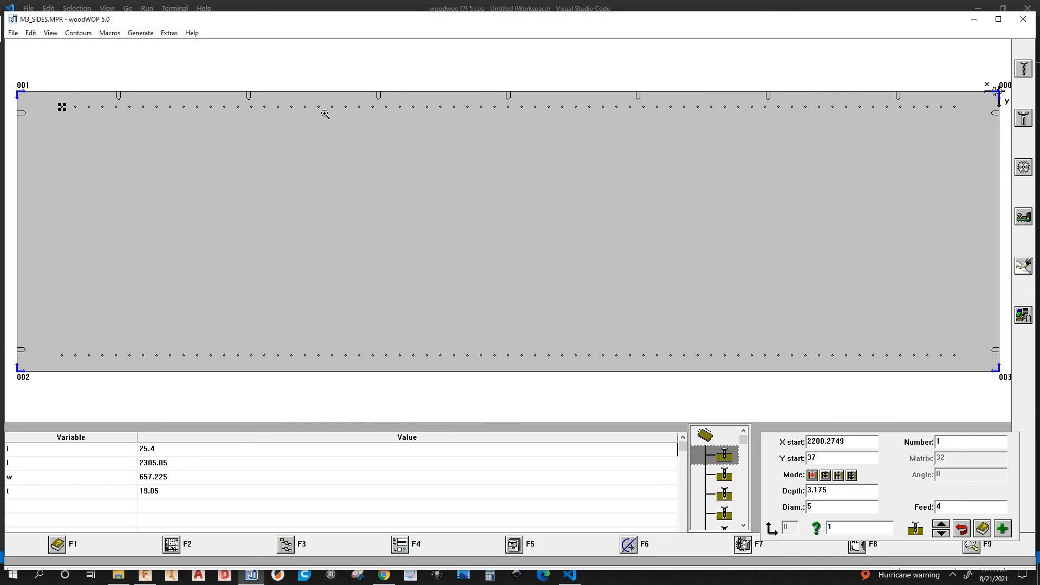
{"action": "left_click", "coordinate": [724, 475]}
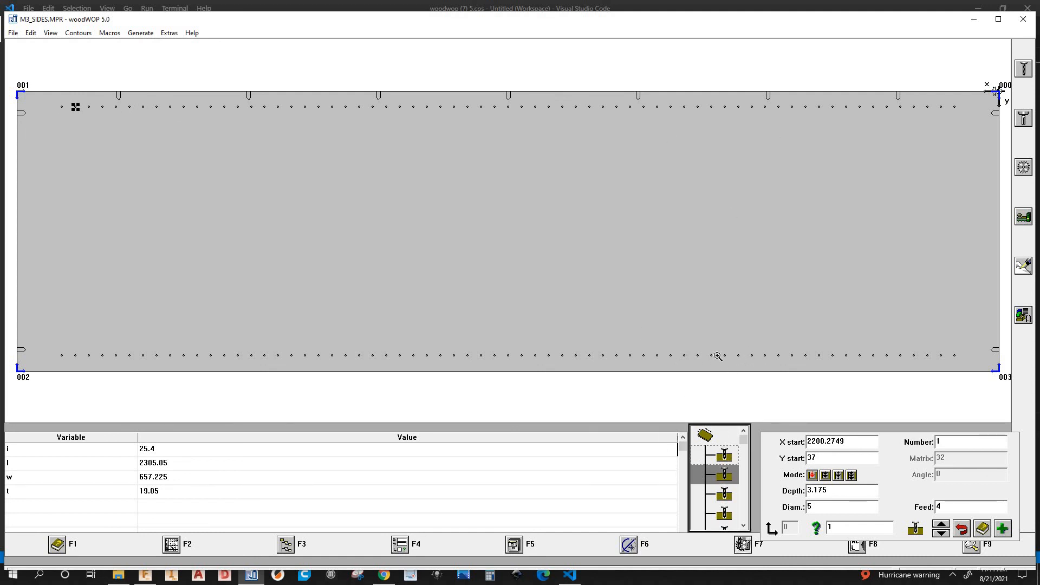
{"action": "double_click", "coordinate": [722, 460]}
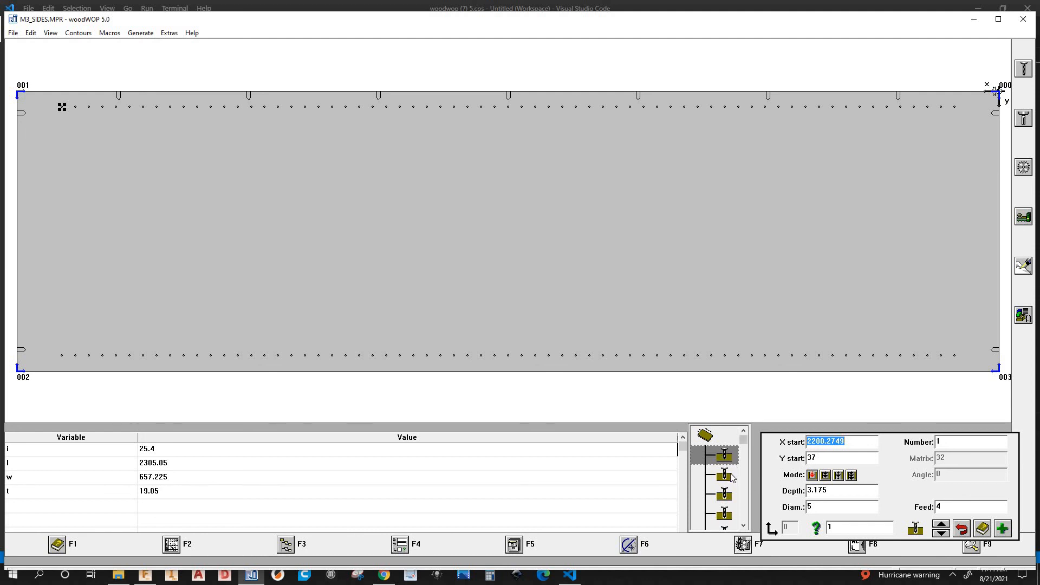
{"action": "left_click", "coordinate": [949, 441]}
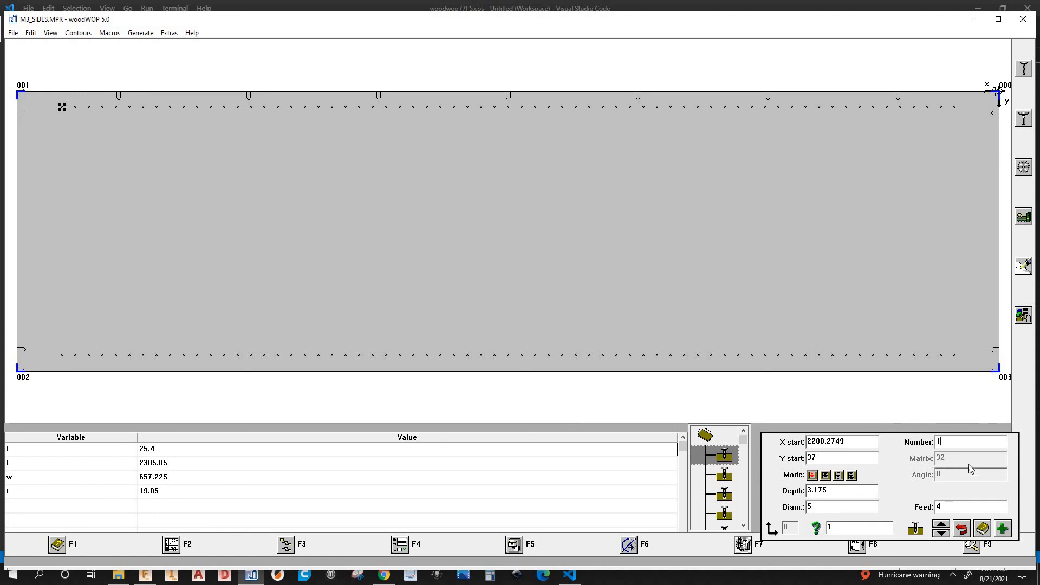
{"action": "left_click", "coordinate": [725, 475]}
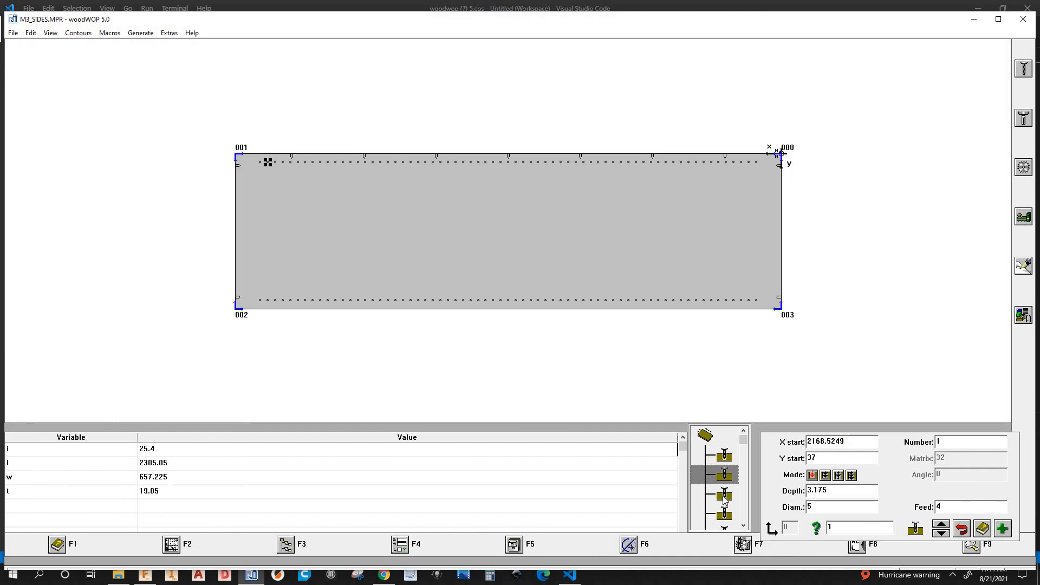
{"action": "left_click", "coordinate": [725, 499]}
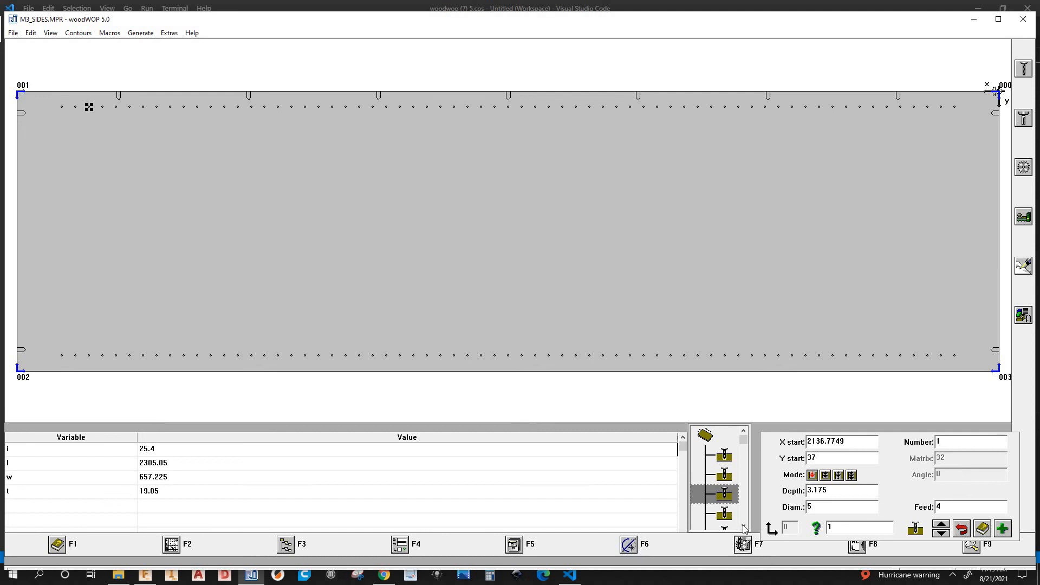
- Inspect the position, depth and diameter of several horizontal drilling macros along the panel's long edge, and maximize the woodWOP window
{"action": "left_click", "coordinate": [745, 444]}
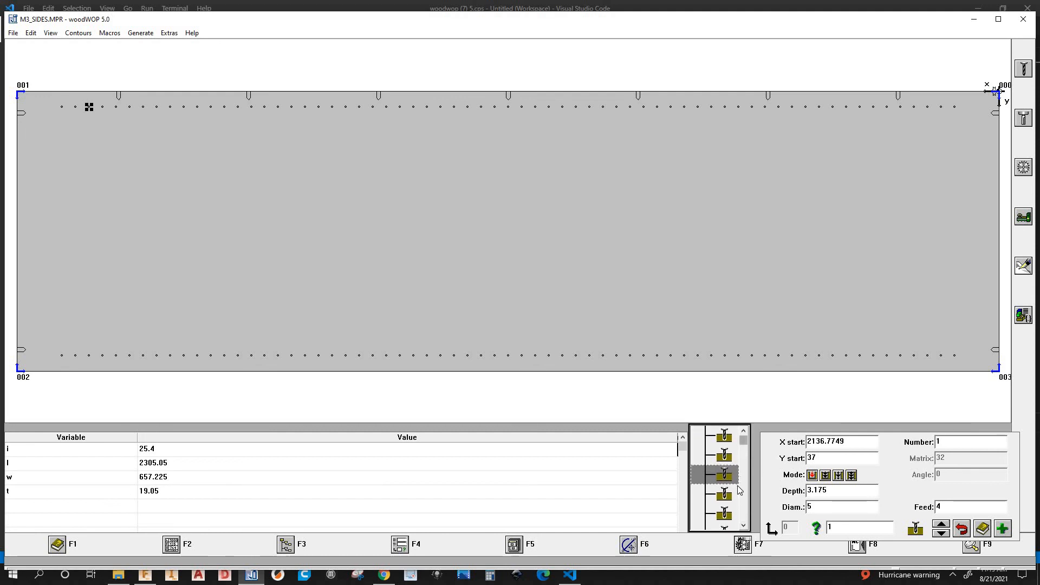
{"action": "scroll", "coordinate": [742, 487], "scroll_direction": "down", "scroll_amount": 3}
{"action": "scroll", "coordinate": [742, 520], "scroll_direction": "down", "scroll_amount": 4}
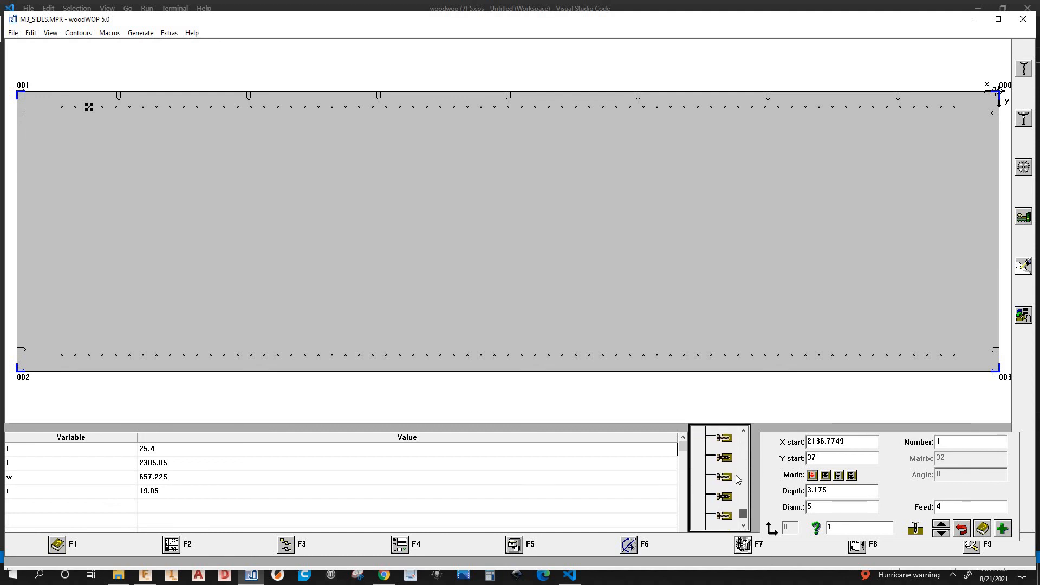
{"action": "left_click", "coordinate": [726, 439]}
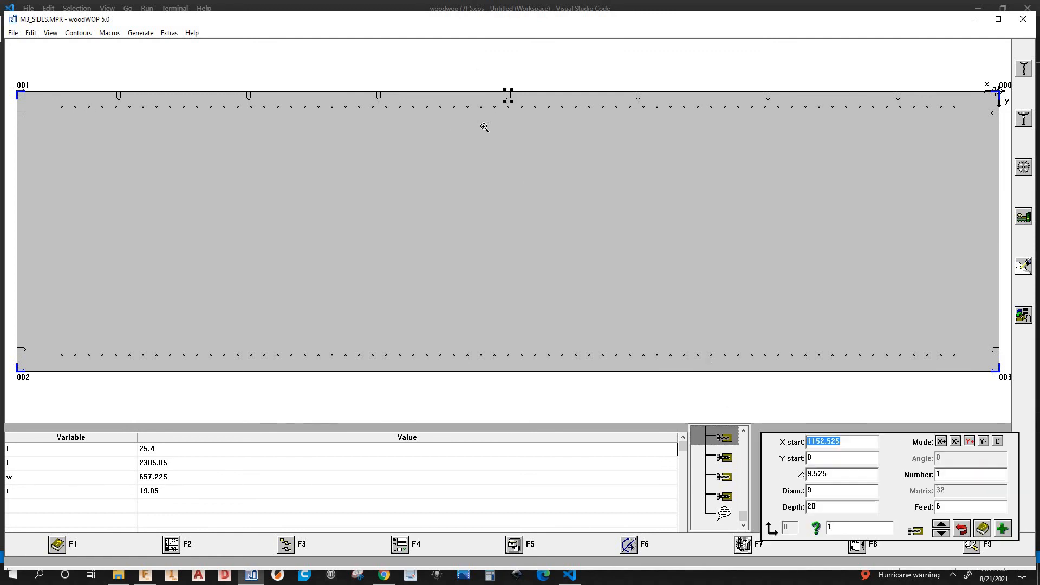
{"action": "right_click", "coordinate": [689, 286]}
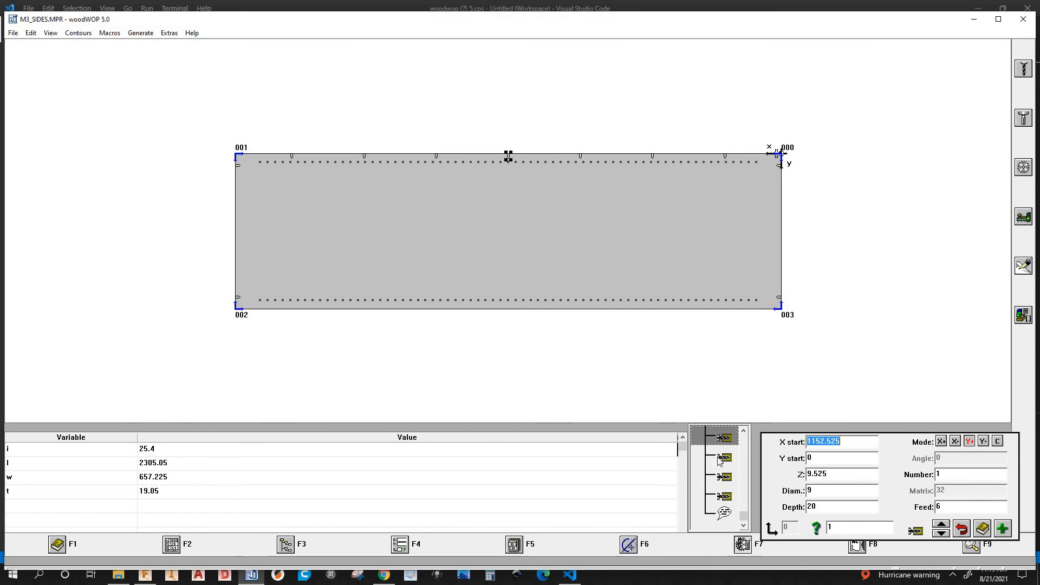
{"action": "left_click", "coordinate": [729, 477]}
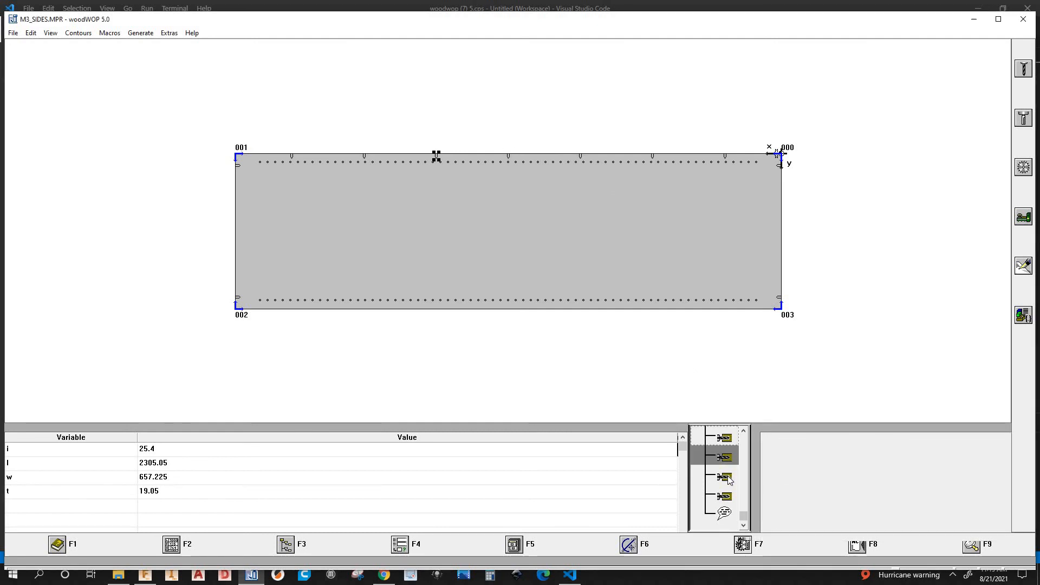
{"action": "left_click", "coordinate": [729, 497]}
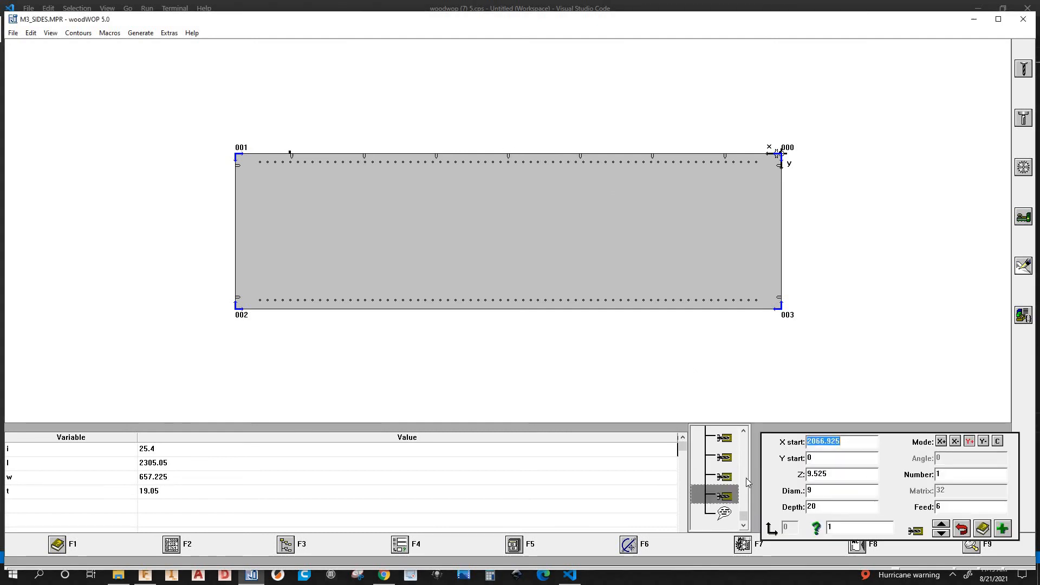
{"action": "left_click", "coordinate": [743, 431]}
{"action": "scroll", "coordinate": [725, 447], "scroll_direction": "up", "scroll_amount": 1}
{"action": "left_click", "coordinate": [725, 436]}
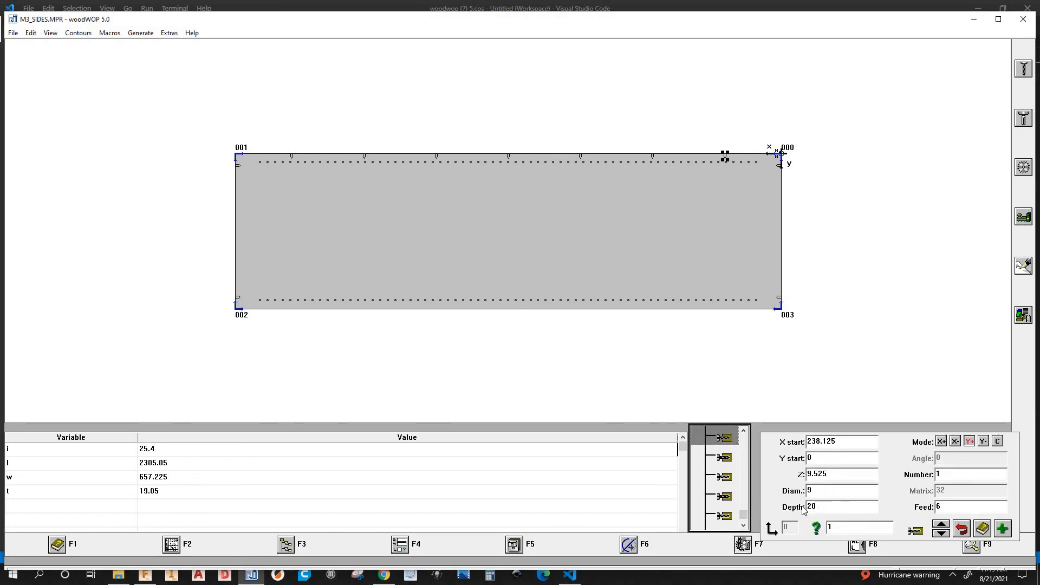
{"action": "left_click", "coordinate": [805, 374]}
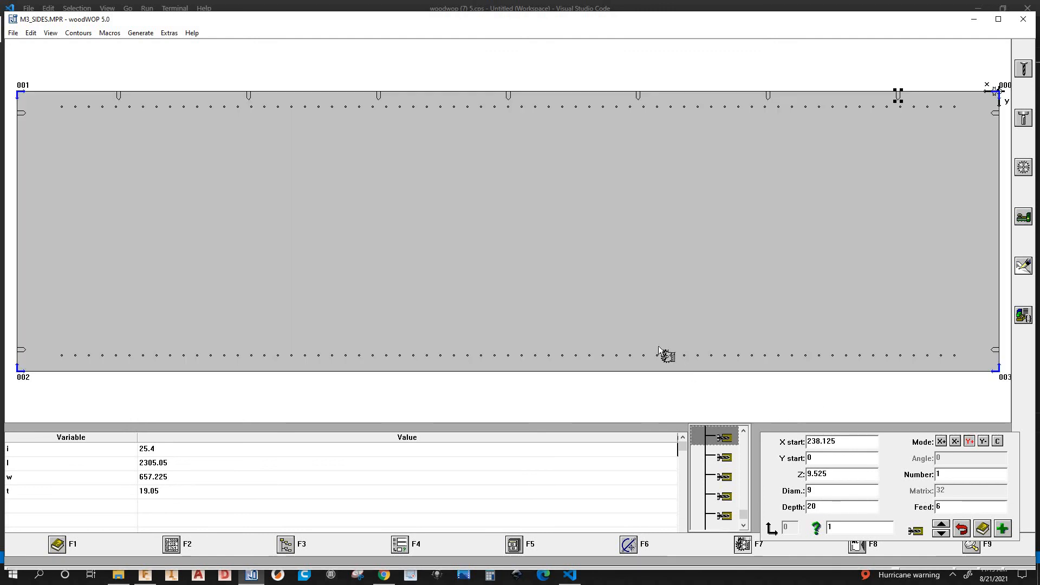
{"action": "left_click", "coordinate": [998, 19]}
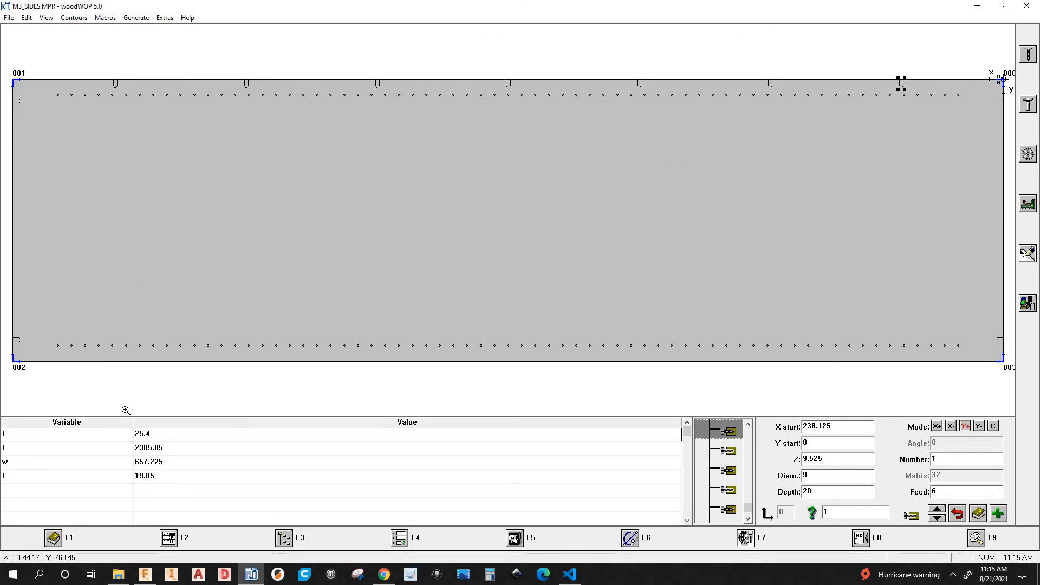